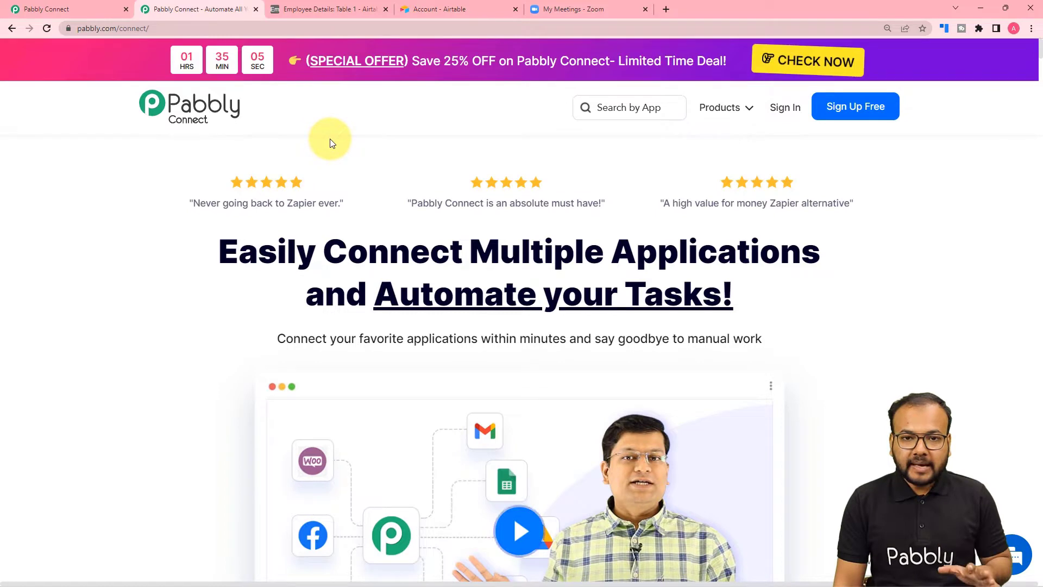
Step: Dismiss the promotional offer pop-up and switch to the Pabbly Connect dashboard
{"action": "mouse_move", "coordinate": [34, 25]}
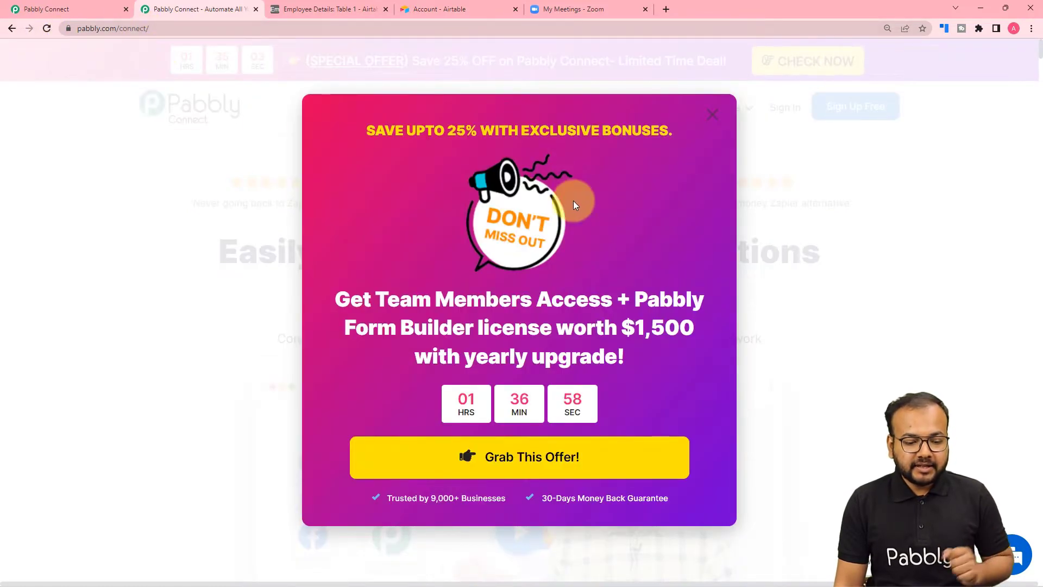
{"action": "left_click", "coordinate": [705, 121]}
{"action": "left_click", "coordinate": [702, 119]}
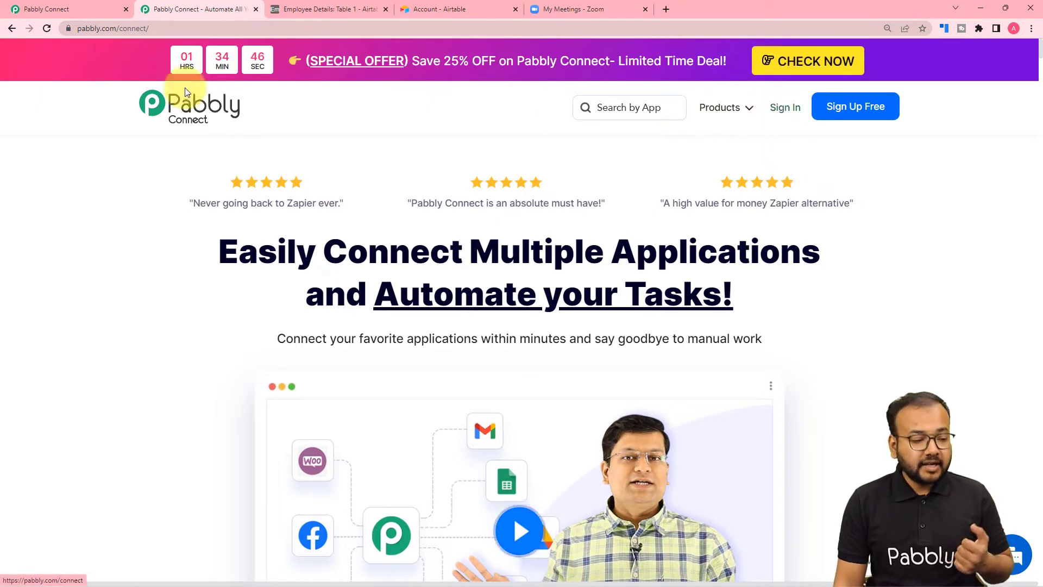
{"action": "left_click", "coordinate": [50, 8]}
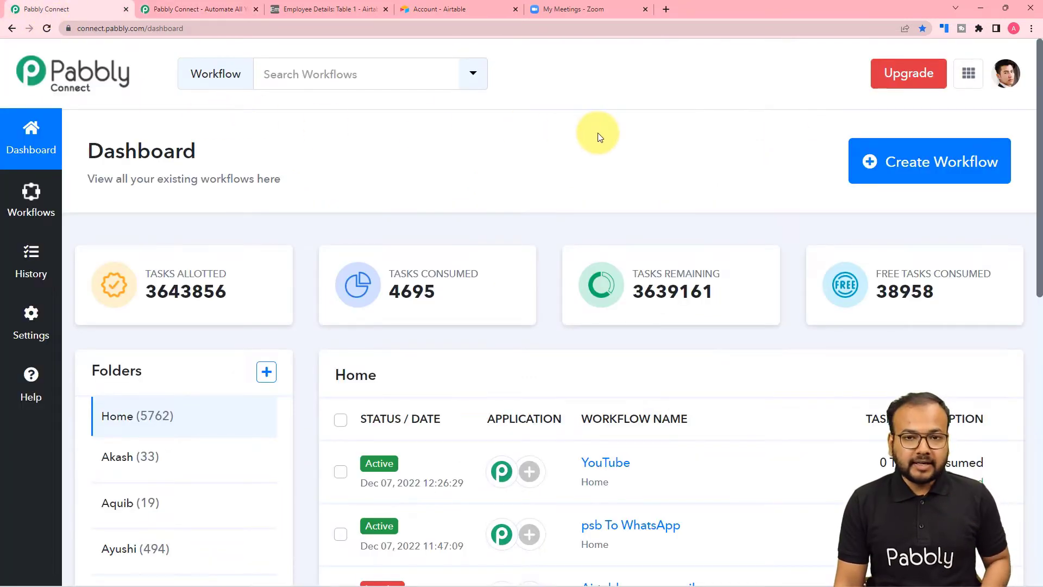
Step: Create a workflow named "Employee onboarding Meeting on Zoom via Airtable"
{"action": "left_click", "coordinate": [930, 170]}
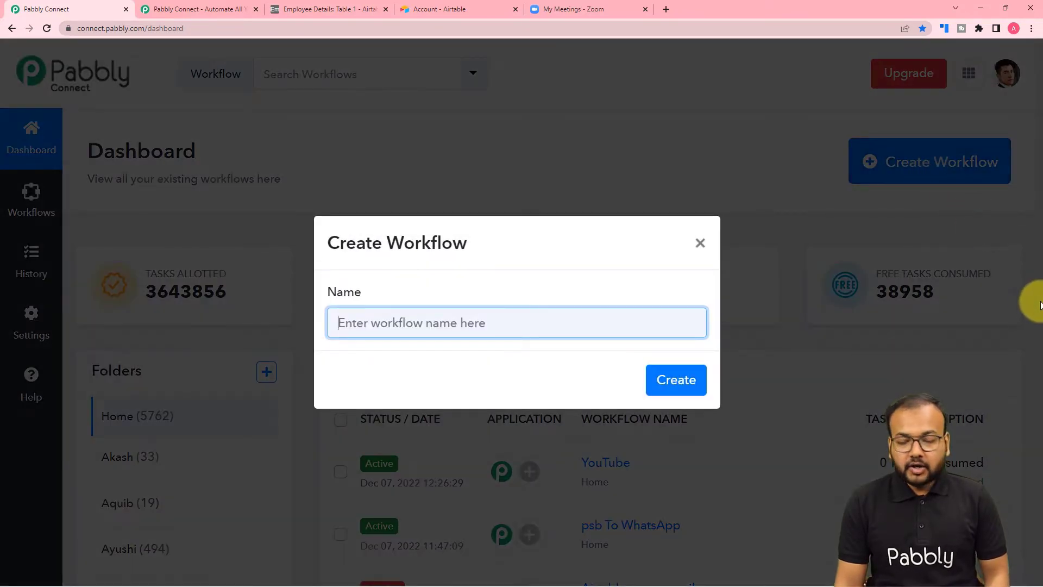
{"action": "left_click", "coordinate": [626, 324]}
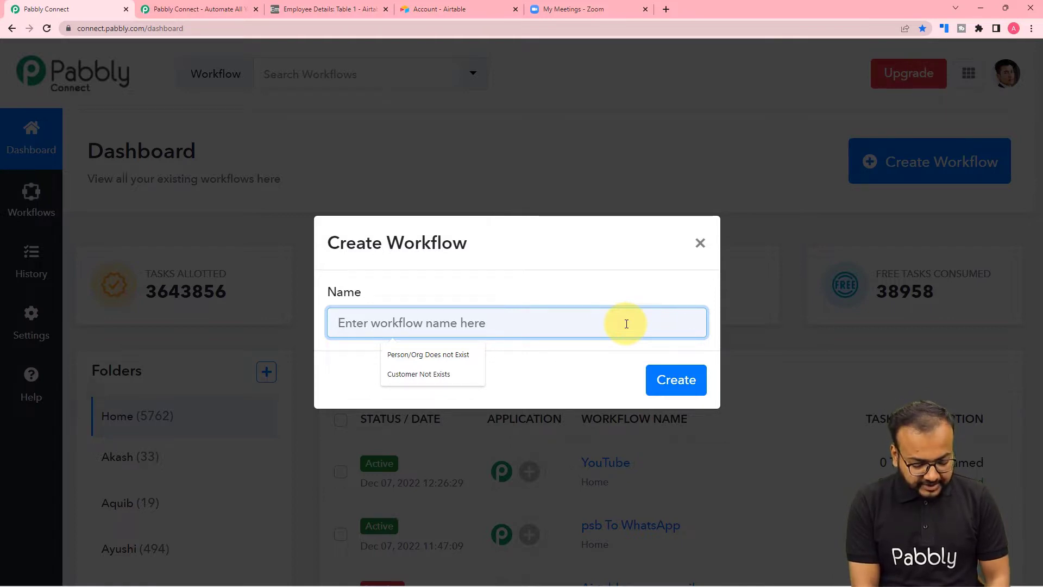
{"action": "type", "text": "Employee onboarding Meeting on"}
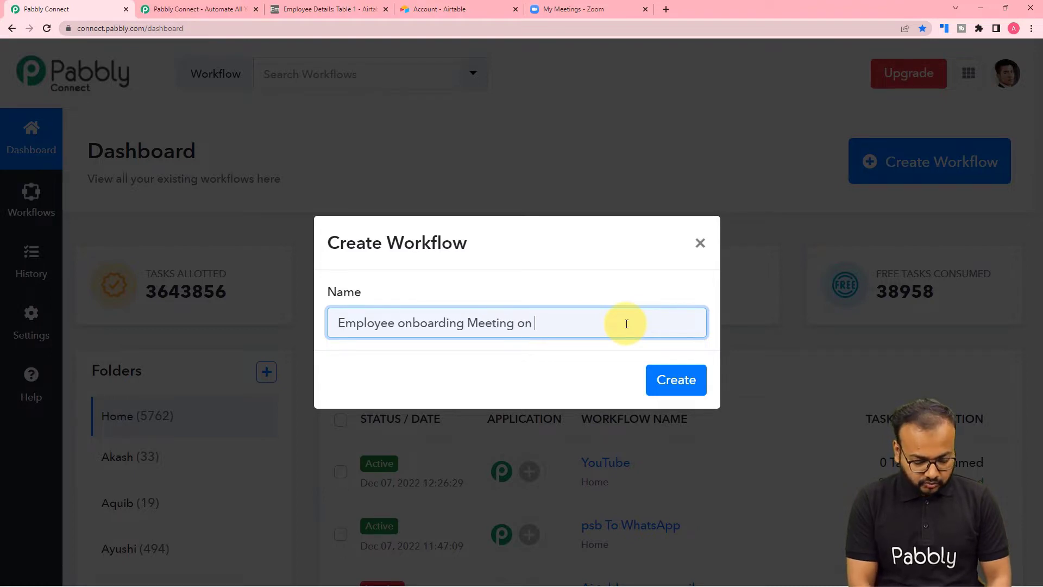
{"action": "type", "text": "Zoom"}
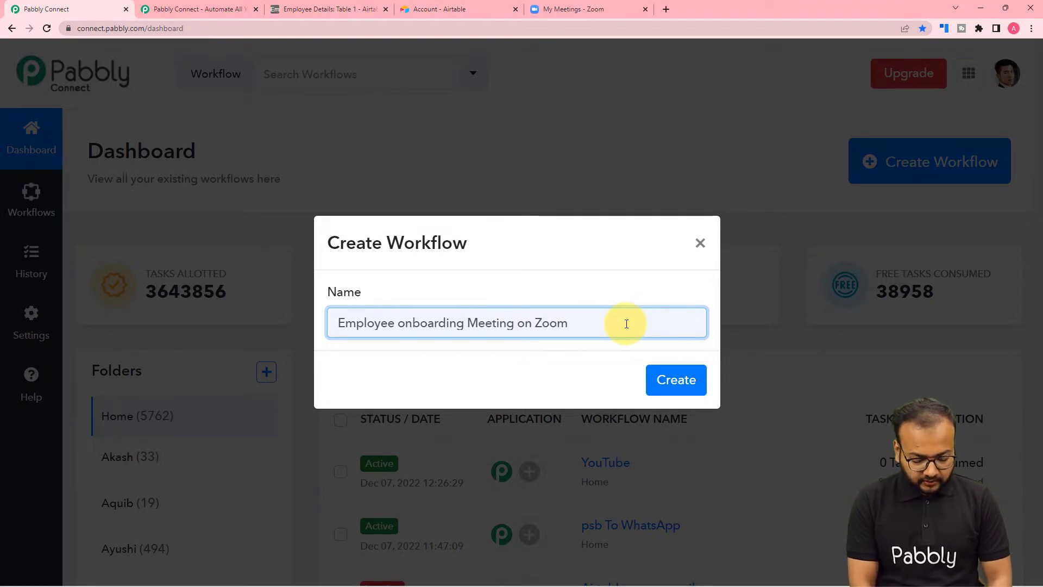
{"action": "type", "text": " vis "}
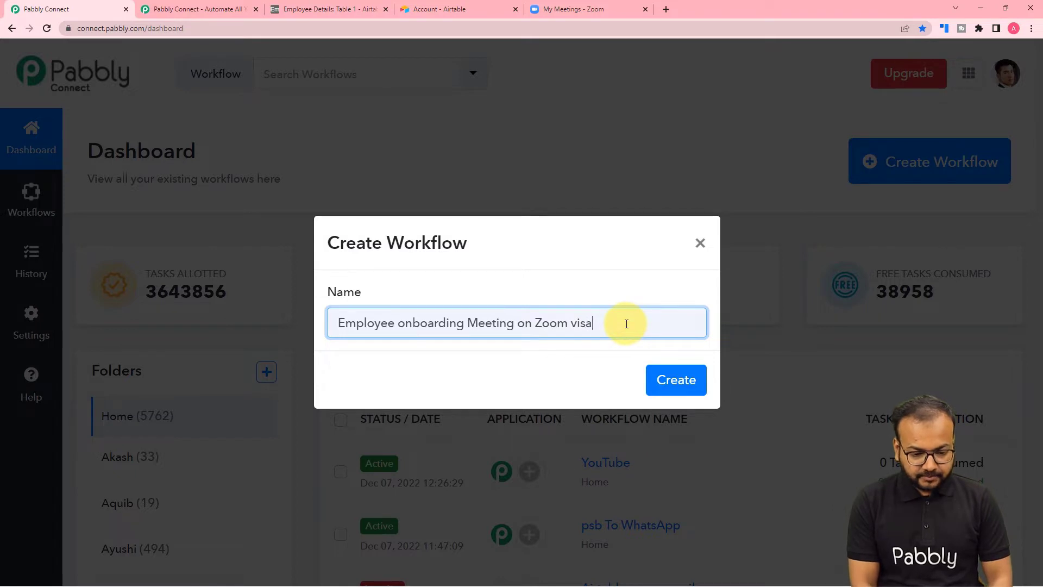
{"action": "type", "text": "a A"}
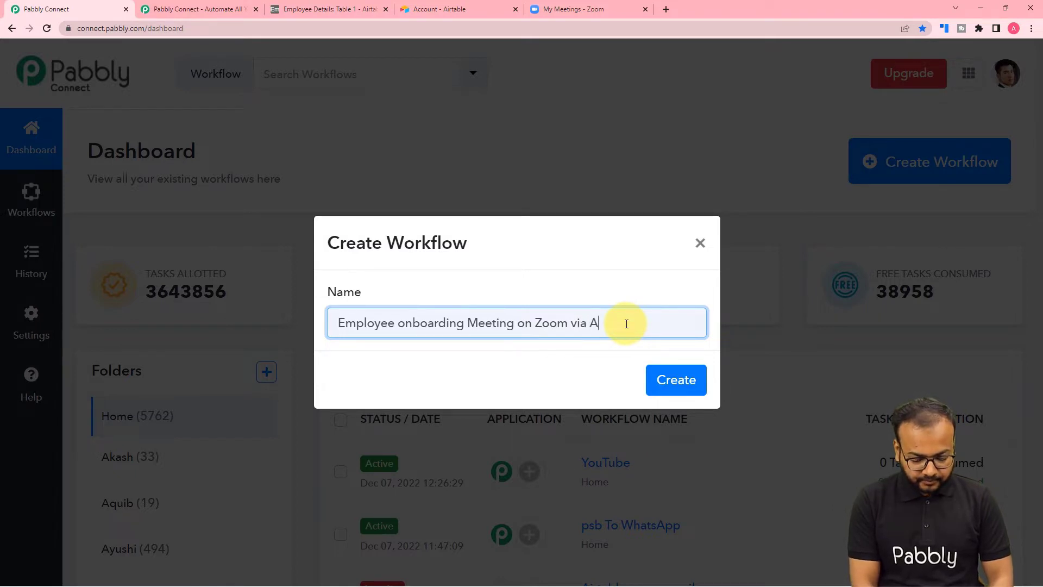
{"action": "type", "text": "irtable"}
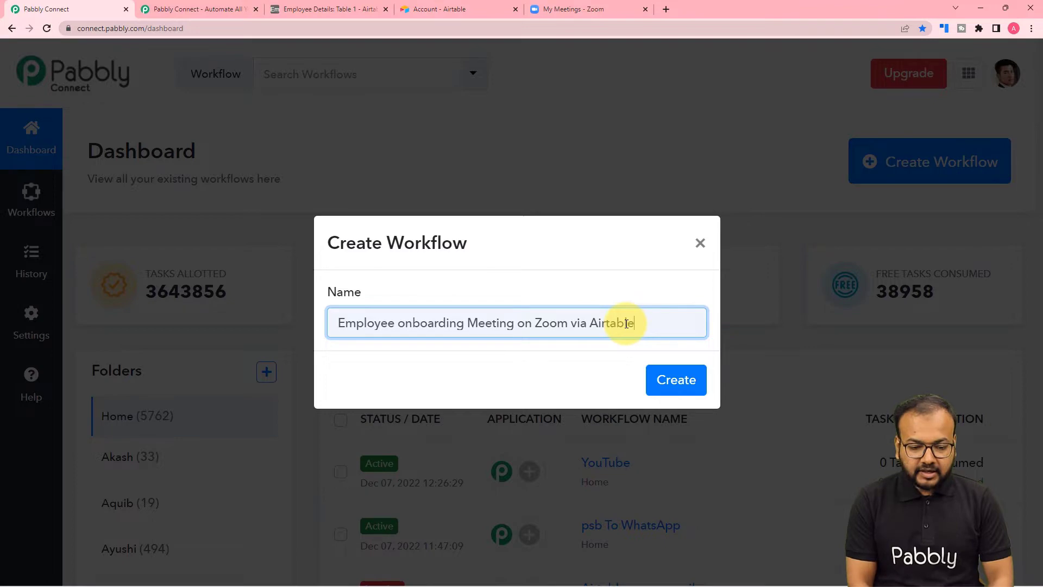
{"action": "left_click", "coordinate": [659, 376]}
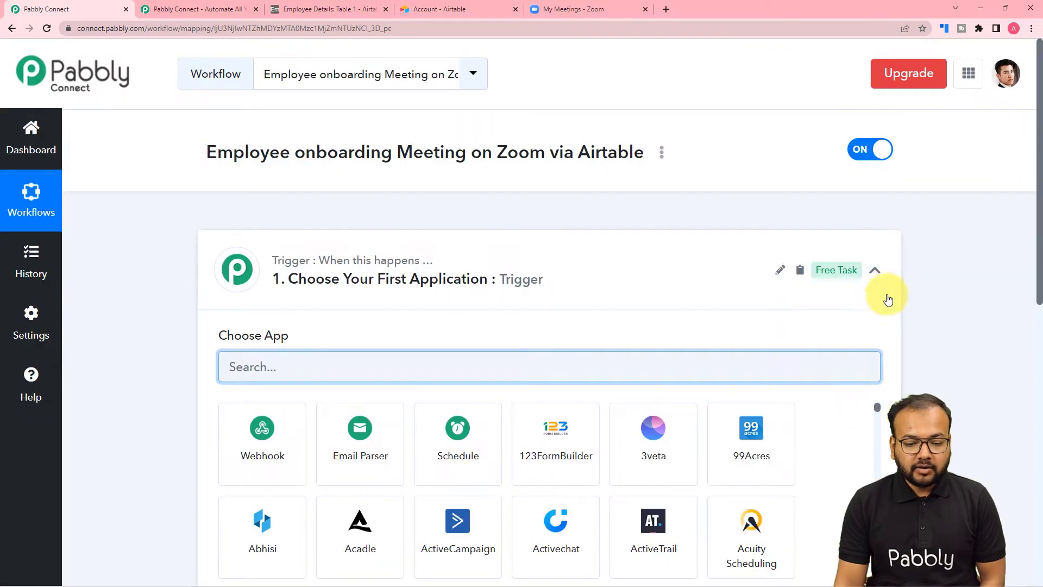
Step: Choose Airtable as the workflow's trigger application with New Record as the trigger event
{"action": "left_click", "coordinate": [875, 270]}
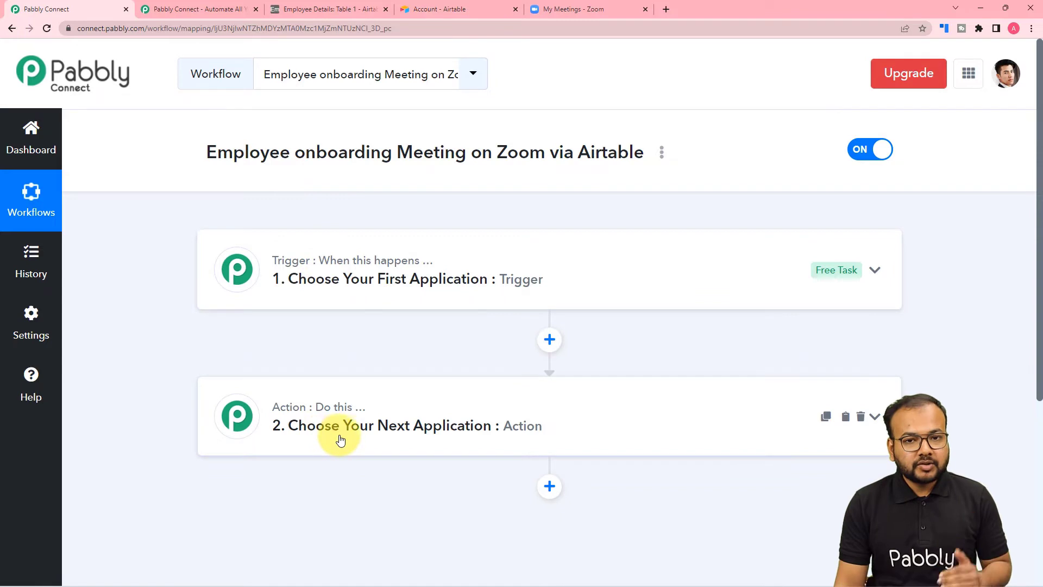
{"action": "left_click", "coordinate": [331, 284]}
{"action": "scroll", "coordinate": [331, 284], "scroll_direction": "down", "scroll_amount": 1}
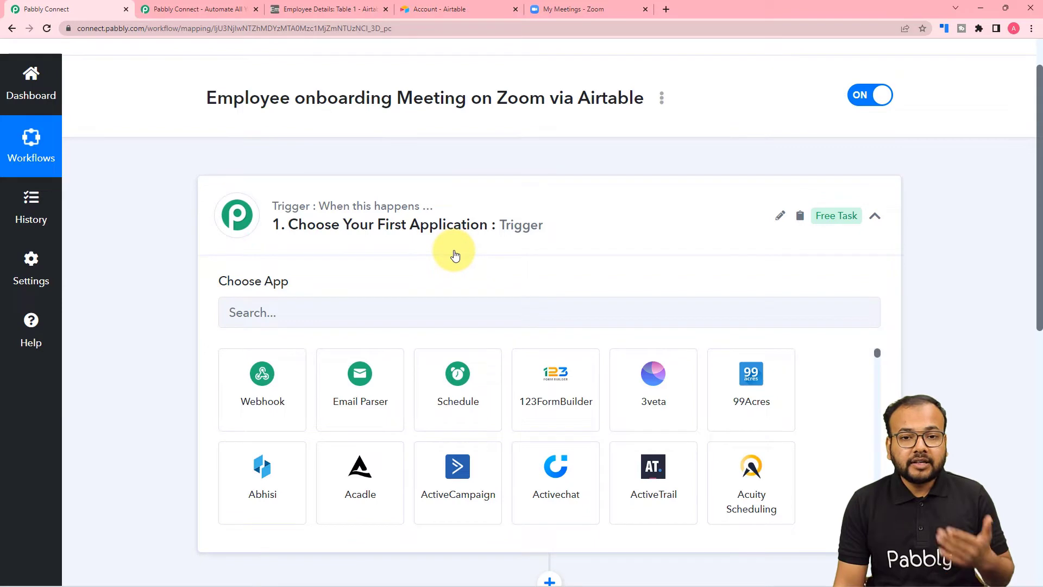
{"action": "scroll", "coordinate": [456, 255], "scroll_direction": "down", "scroll_amount": 3}
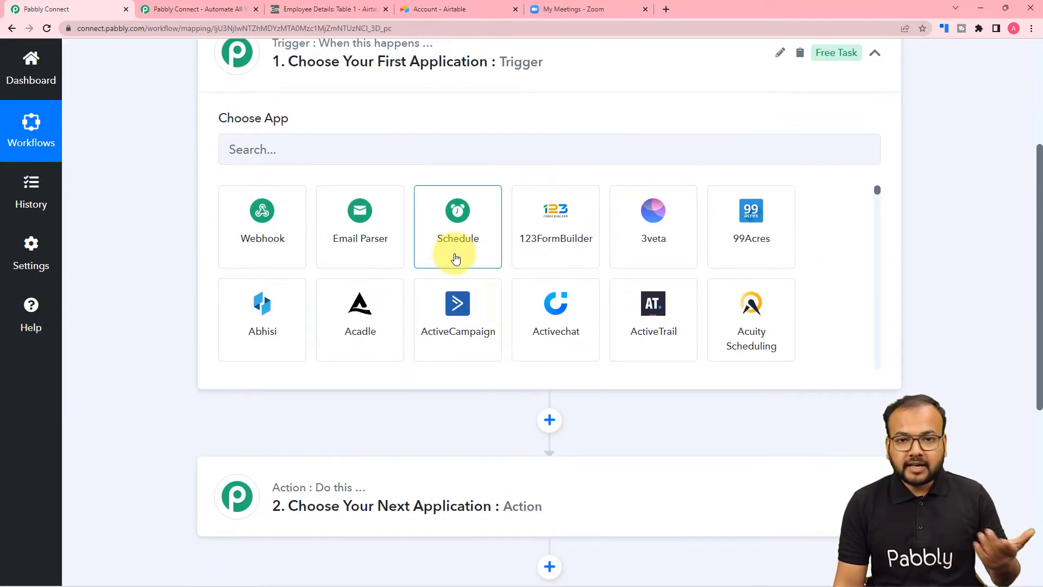
{"action": "scroll", "coordinate": [455, 257], "scroll_direction": "up", "scroll_amount": 4}
{"action": "left_click", "coordinate": [431, 368]}
{"action": "type", "text": "airt"}
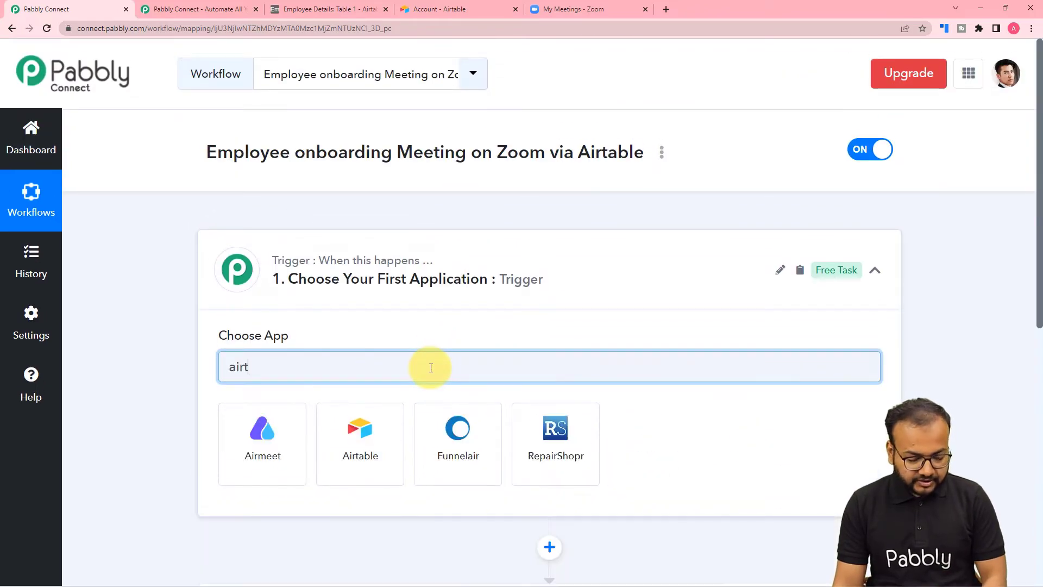
{"action": "left_click", "coordinate": [270, 461]}
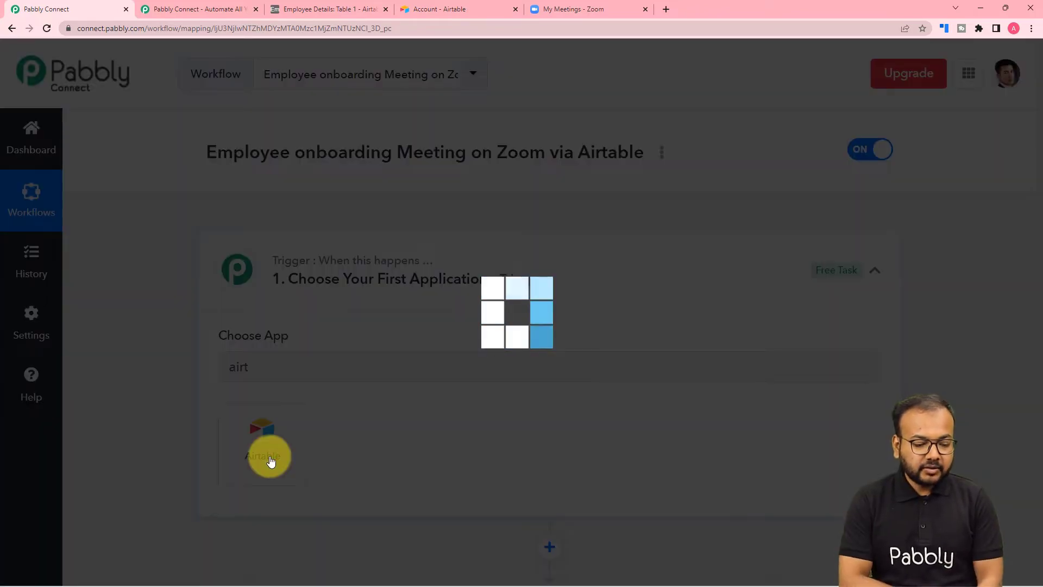
{"action": "scroll", "coordinate": [270, 461], "scroll_direction": "down", "scroll_amount": 3}
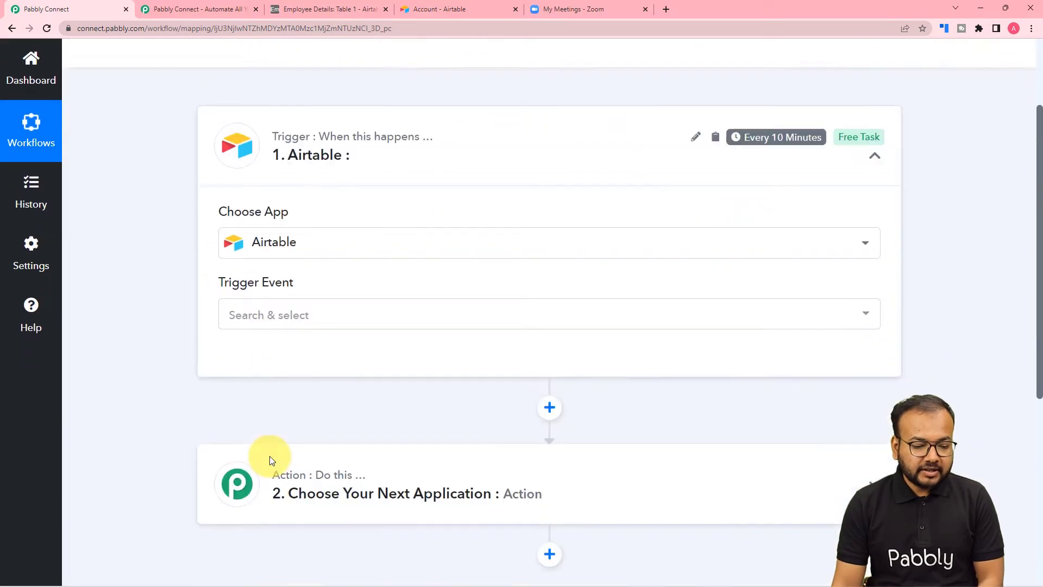
{"action": "left_click", "coordinate": [288, 272]}
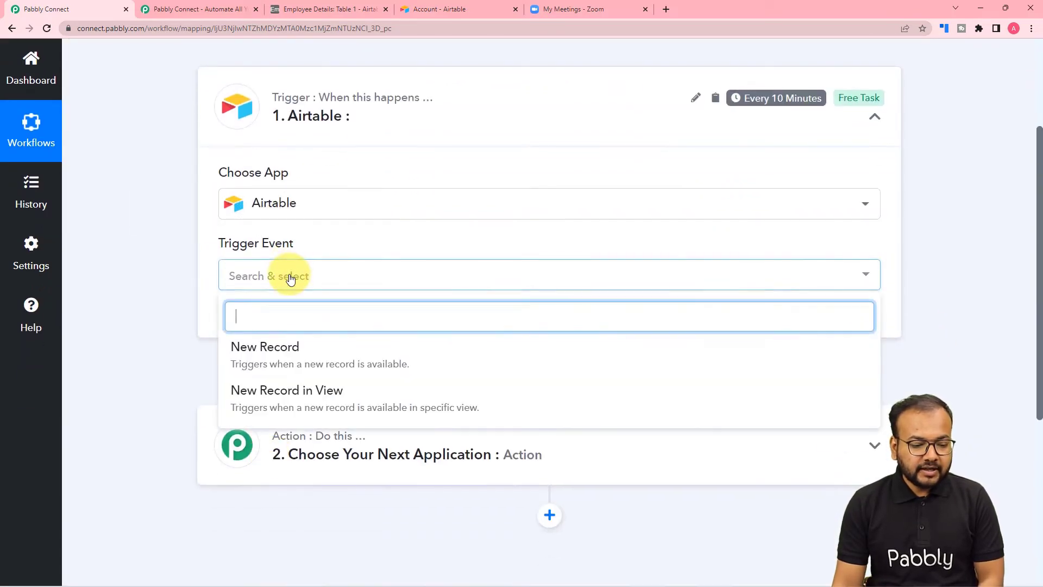
{"action": "left_click", "coordinate": [280, 362]}
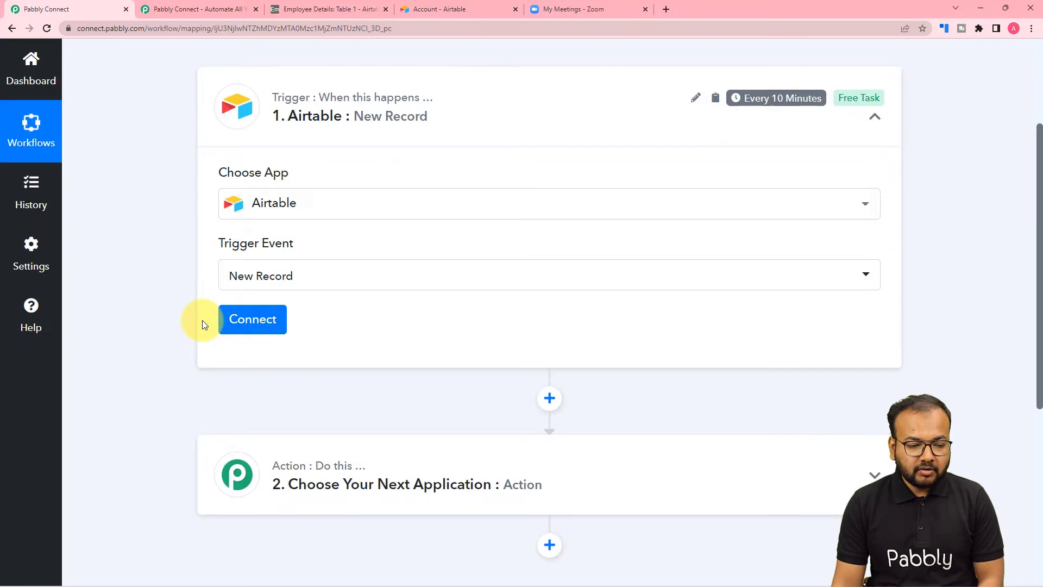
Step: Start a new Airtable connection for the trigger and copy the personal API key from the Airtable account overview
{"action": "left_click", "coordinate": [254, 319]}
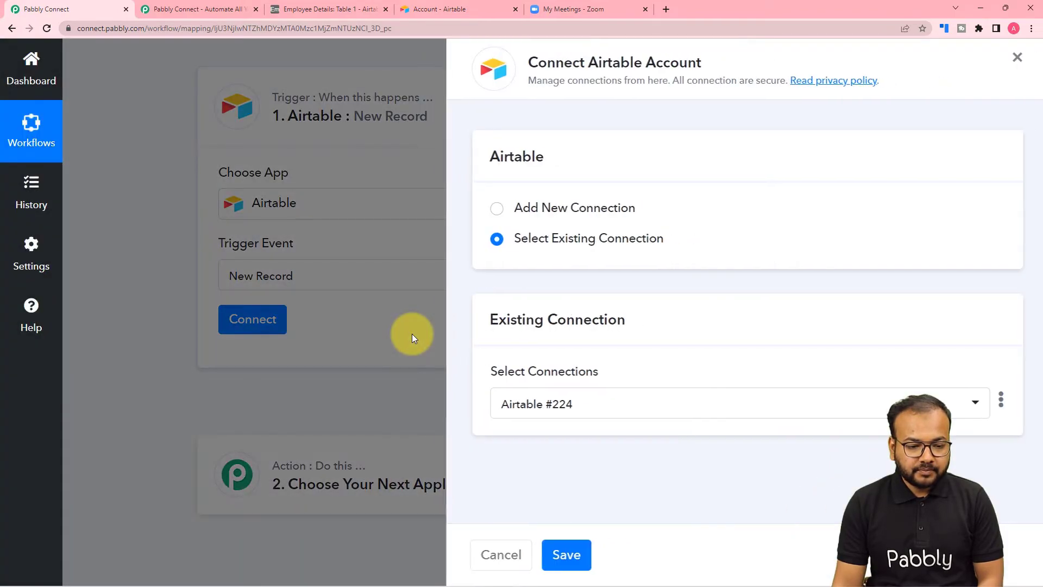
{"action": "left_click", "coordinate": [488, 214]}
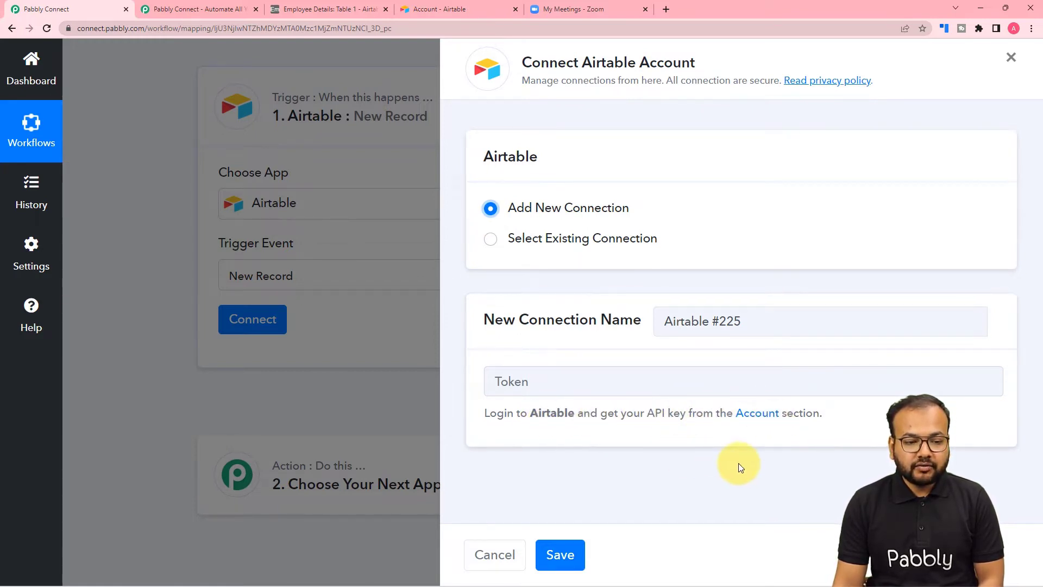
{"action": "left_click", "coordinate": [344, 8]}
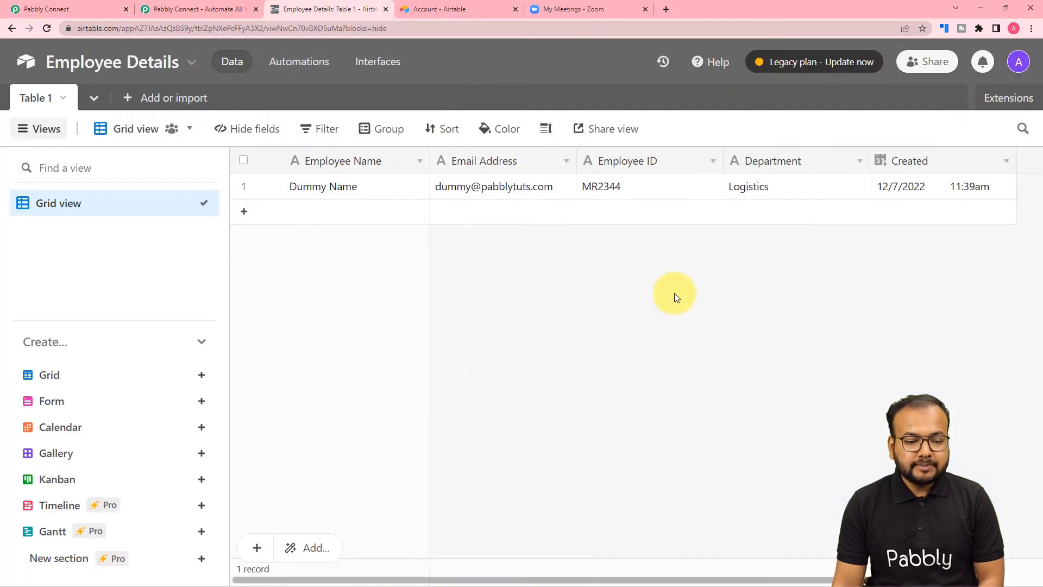
{"action": "left_click", "coordinate": [1018, 64]}
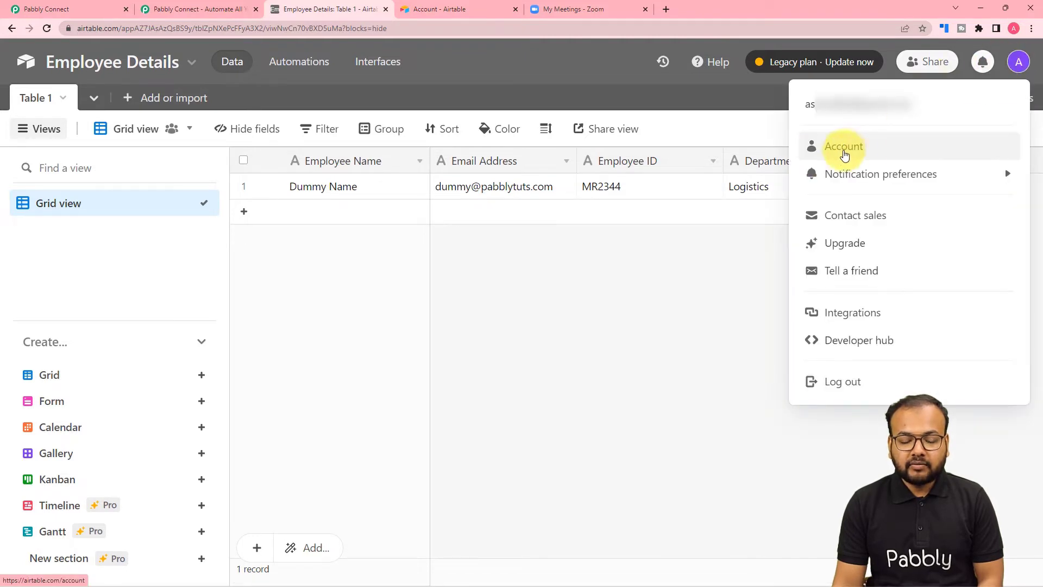
{"action": "left_click", "coordinate": [855, 153]}
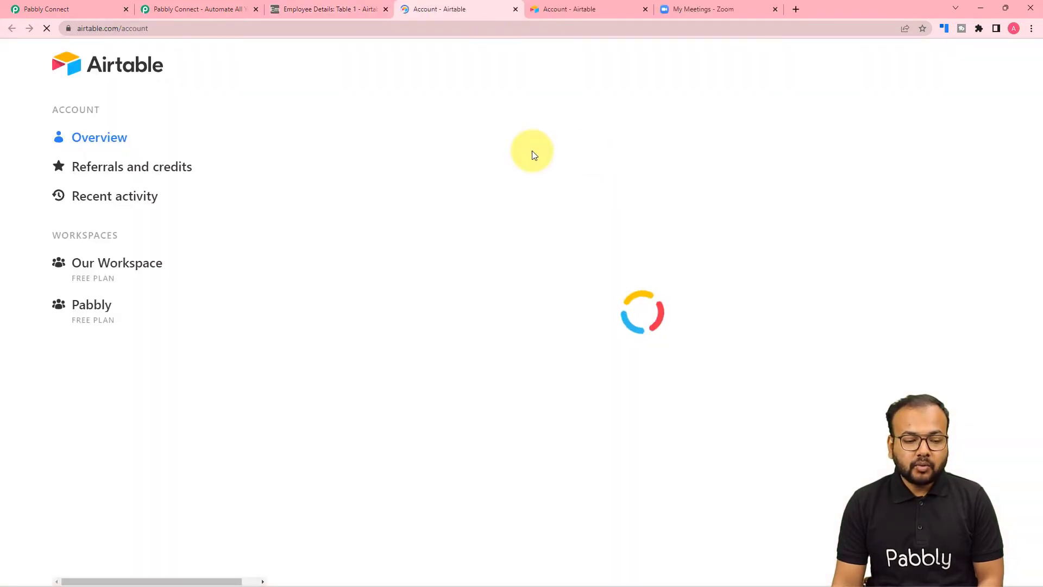
{"action": "scroll", "coordinate": [467, 292], "scroll_direction": "down", "scroll_amount": 6}
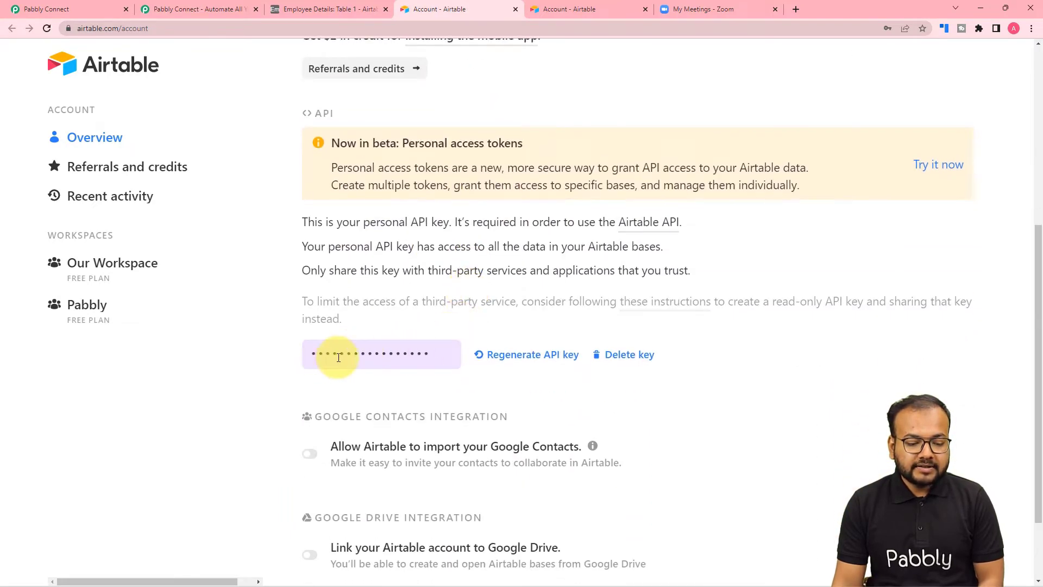
{"action": "left_click", "coordinate": [380, 354]}
{"action": "right_click", "coordinate": [390, 352]}
{"action": "left_click", "coordinate": [399, 361]}
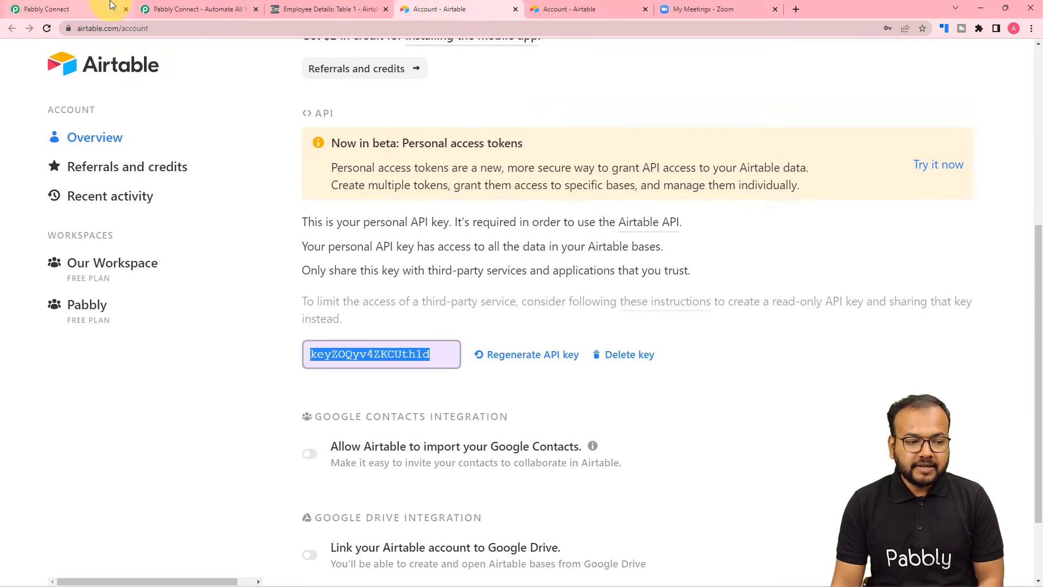
Step: Paste the API key as the token of the new Airtable connection and save the connection
{"action": "left_click", "coordinate": [176, 14]}
{"action": "right_click", "coordinate": [507, 383]}
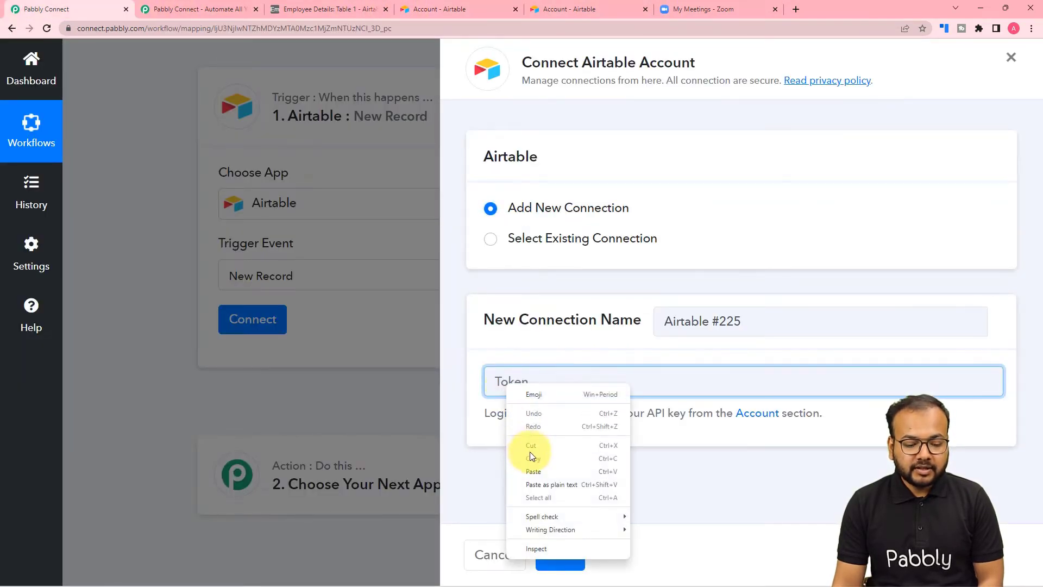
{"action": "left_click", "coordinate": [528, 471]}
{"action": "left_click", "coordinate": [539, 543]}
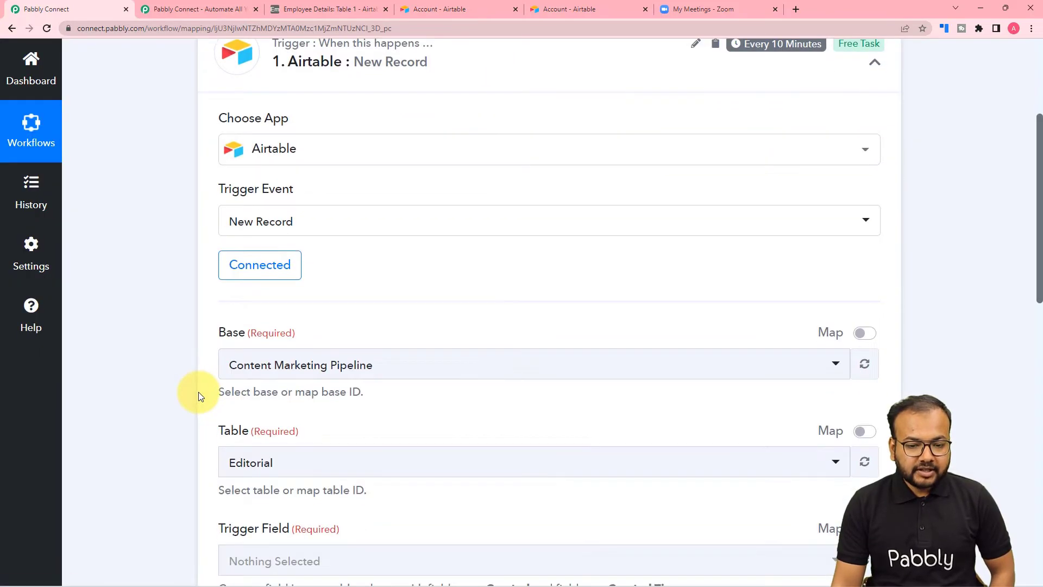
Step: Check the base's name in Airtable and set the trigger's base to Employee Details
{"action": "scroll", "coordinate": [733, 266], "scroll_direction": "up", "scroll_amount": 1}
{"action": "mouse_move", "coordinate": [771, 162]}
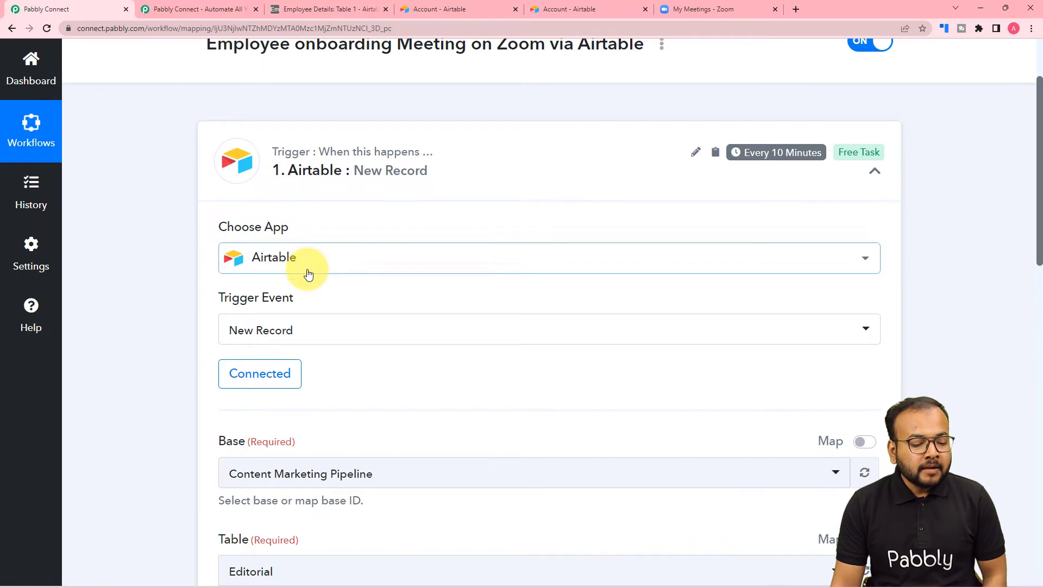
{"action": "scroll", "coordinate": [224, 296], "scroll_direction": "down", "scroll_amount": 5}
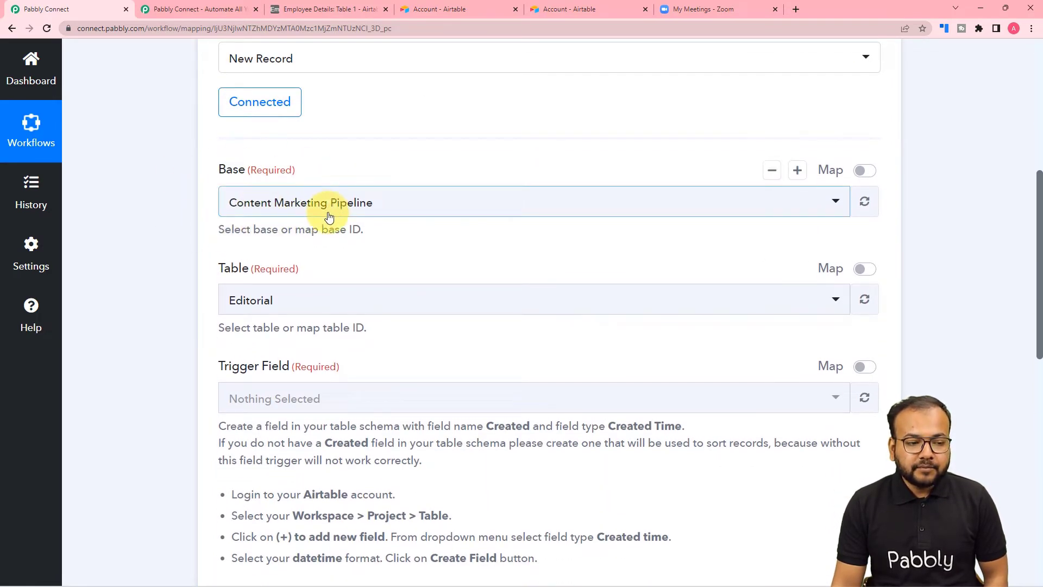
{"action": "left_click", "coordinate": [299, 9]}
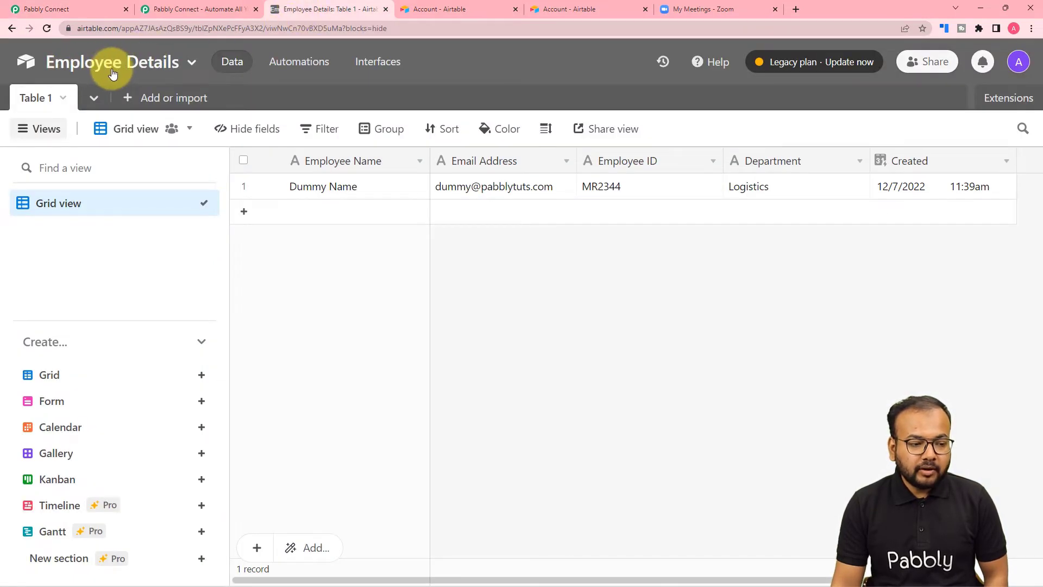
{"action": "left_click", "coordinate": [38, 8]}
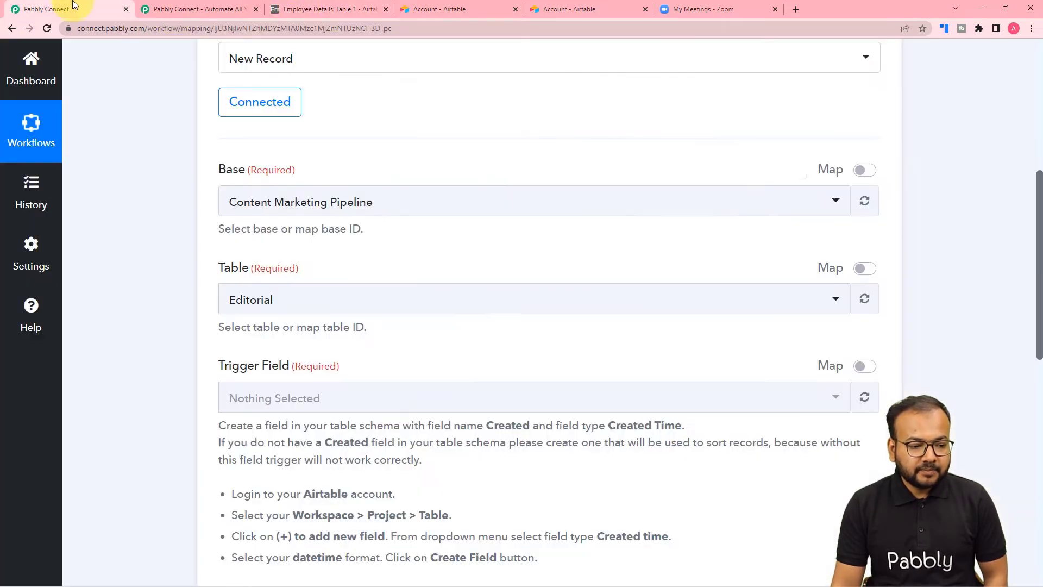
{"action": "left_click", "coordinate": [414, 201]}
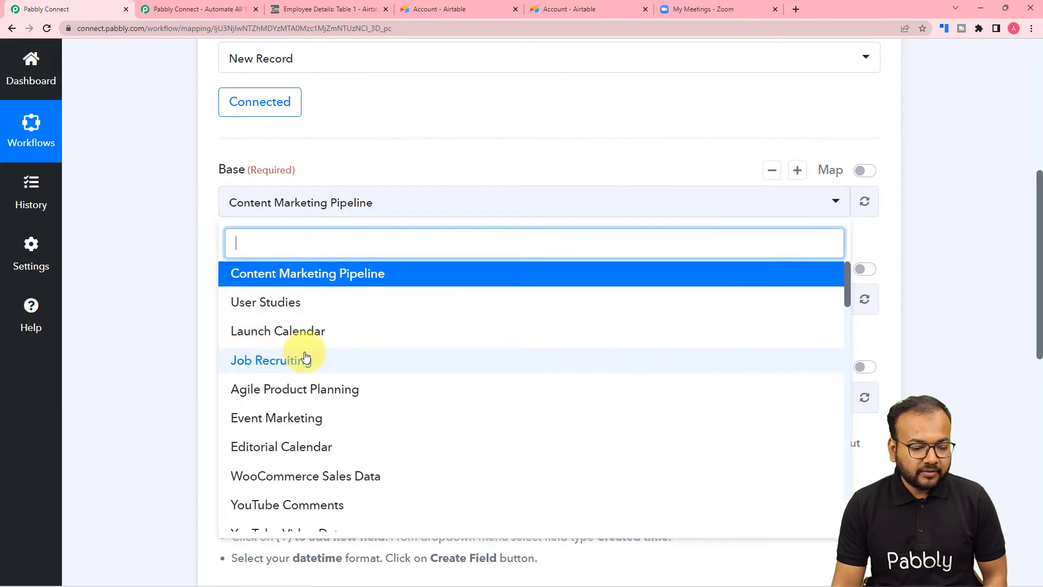
{"action": "type", "text": "em"}
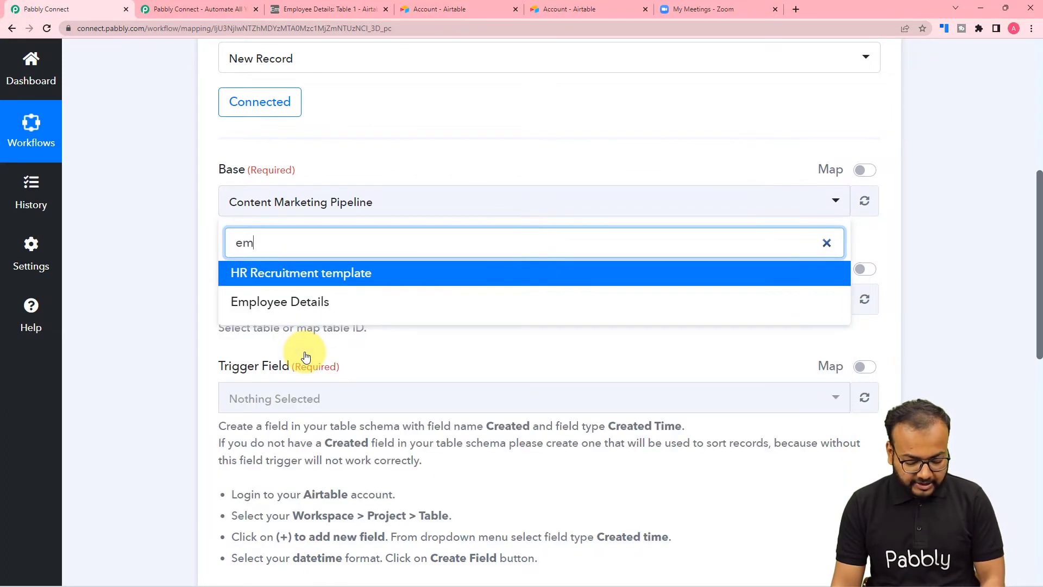
{"action": "left_click", "coordinate": [302, 306]}
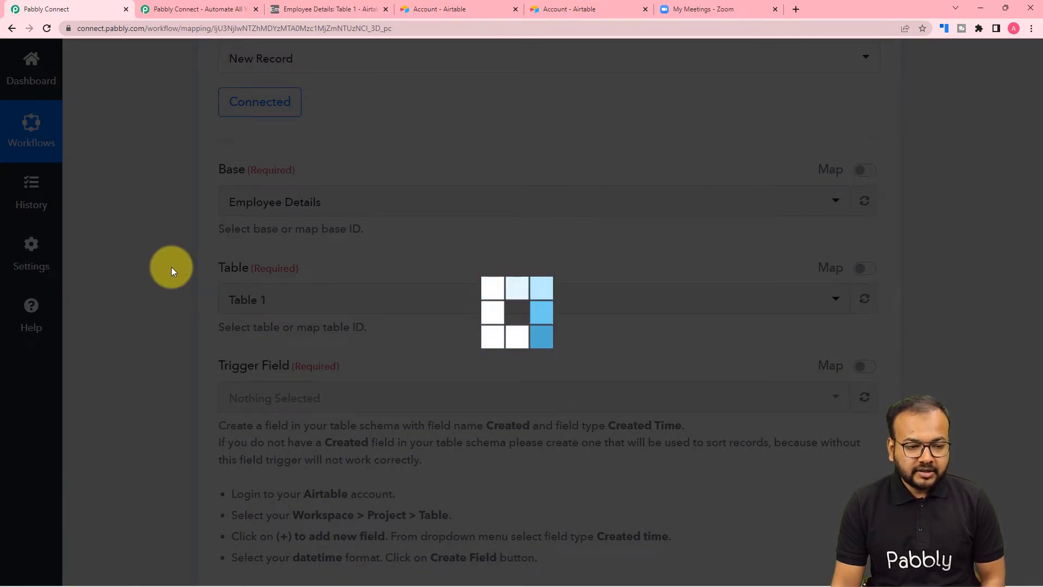
Step: Check the trigger's selected table against the table name in the Employee Details base in Airtable
{"action": "scroll", "coordinate": [285, 230], "scroll_direction": "down", "scroll_amount": 2}
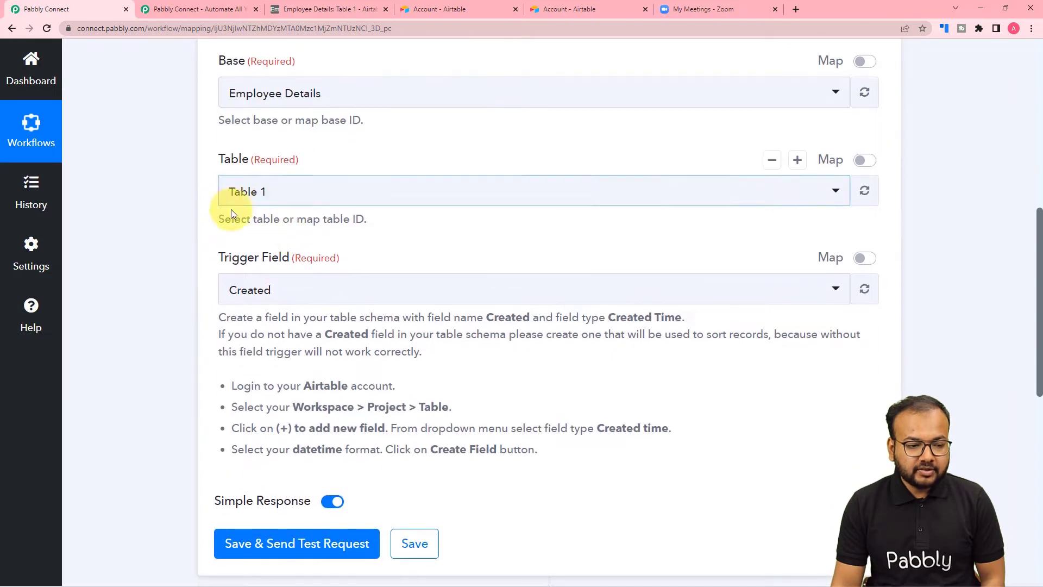
{"action": "left_click", "coordinate": [321, 11]}
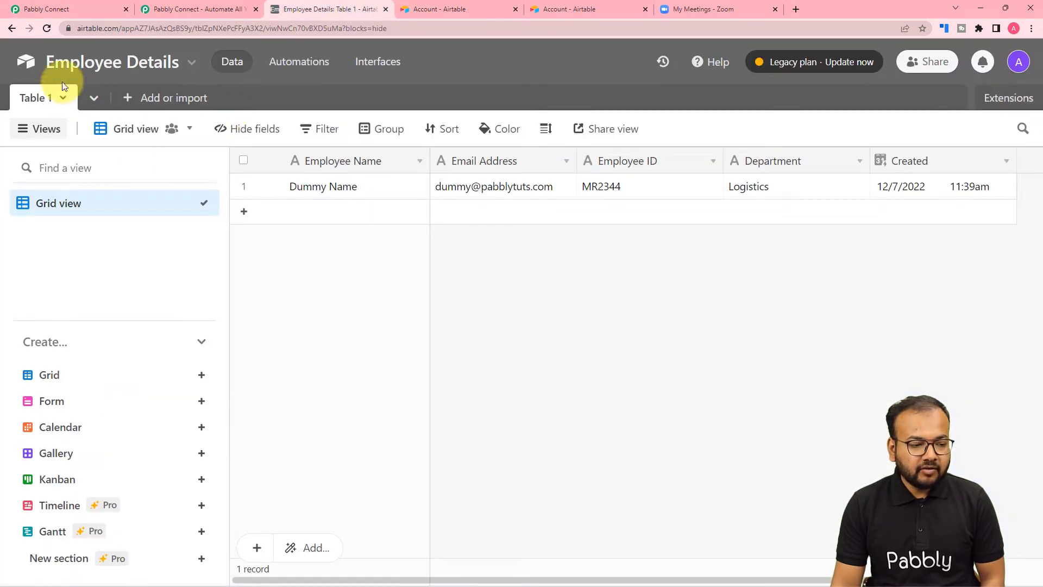
{"action": "left_click", "coordinate": [60, 8]}
{"action": "scroll", "coordinate": [217, 255], "scroll_direction": "down", "scroll_amount": 2}
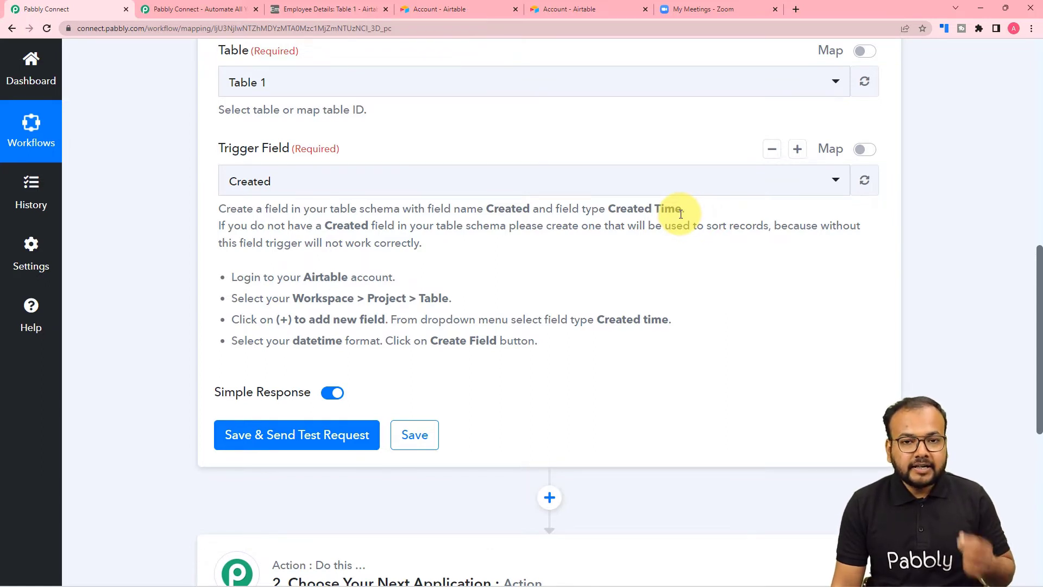
Step: Inspect the field type and date format settings of the Created field in the Airtable table
{"action": "left_click", "coordinate": [354, 15]}
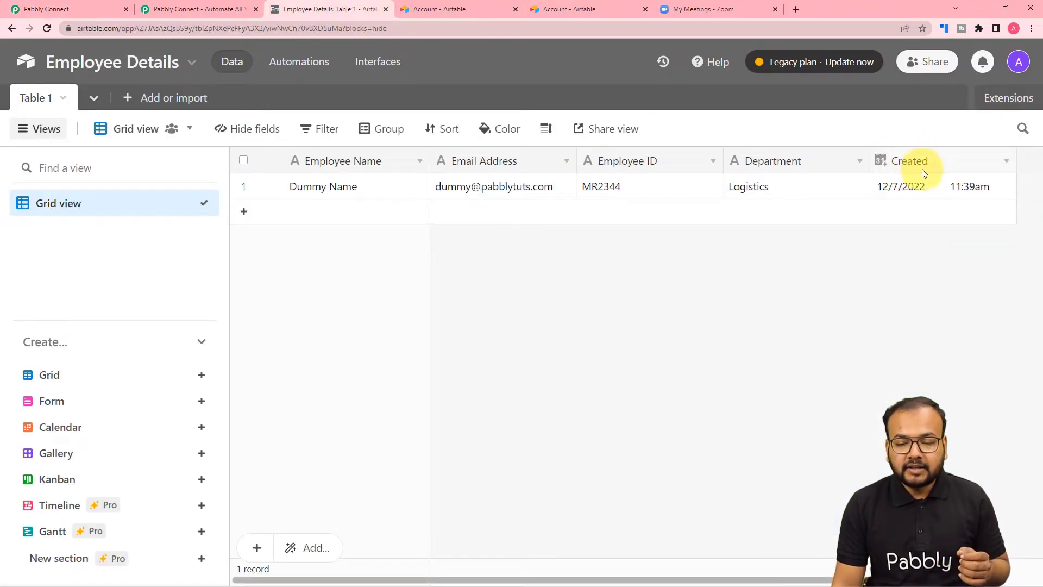
{"action": "left_click", "coordinate": [1005, 161]}
{"action": "left_click", "coordinate": [866, 212]}
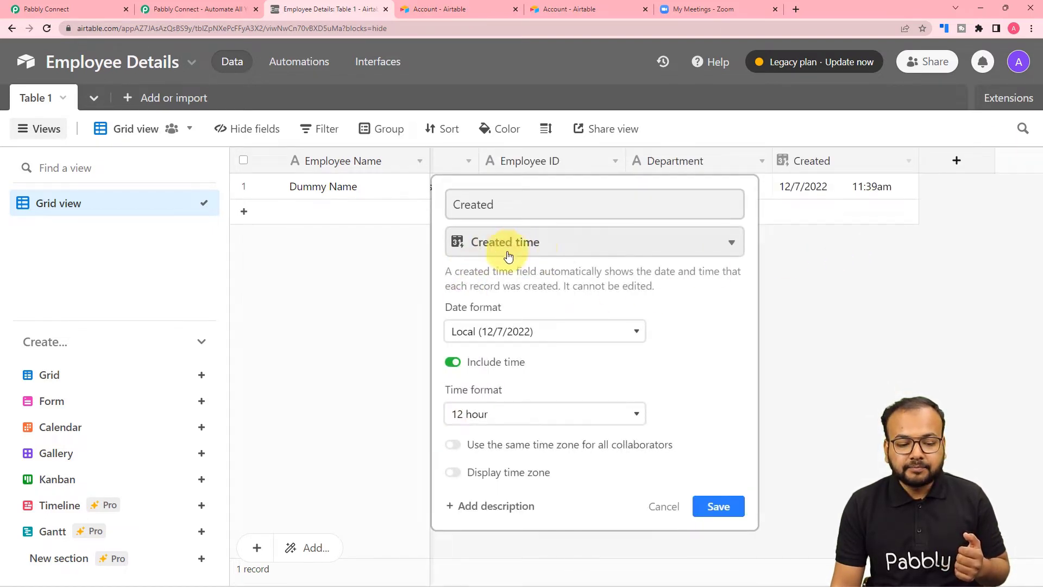
{"action": "left_click", "coordinate": [866, 237]}
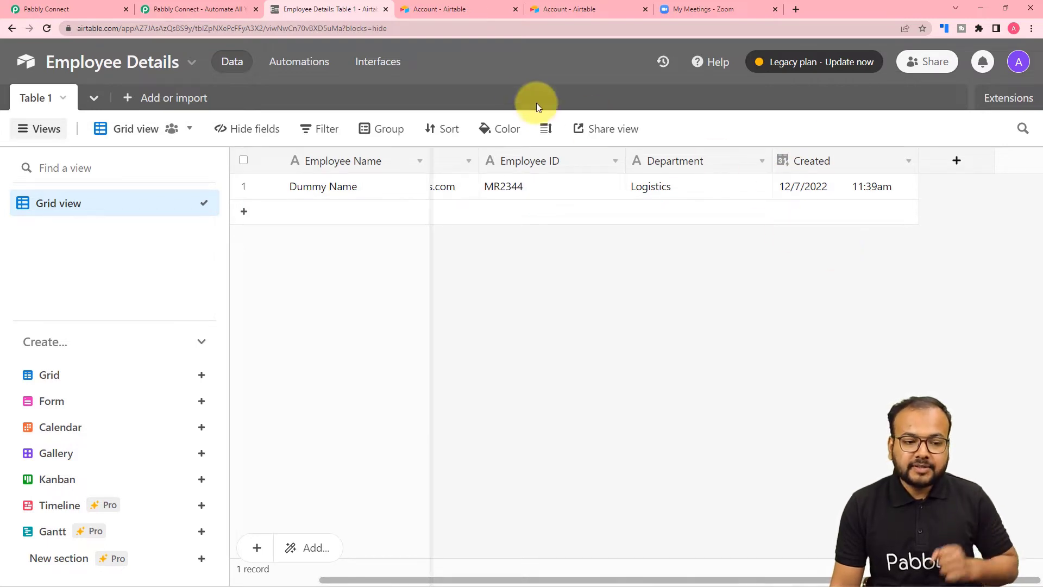
{"action": "left_click", "coordinate": [46, 9]}
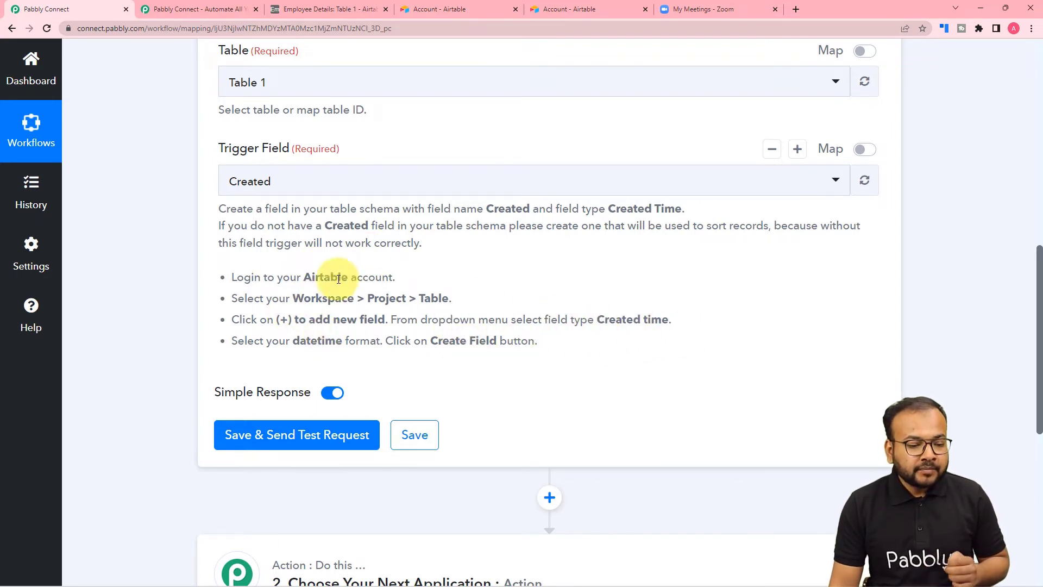
Step: Check the sample employee record in Airtable, and save the trigger with a test request
{"action": "scroll", "coordinate": [209, 280], "scroll_direction": "down", "scroll_amount": 2}
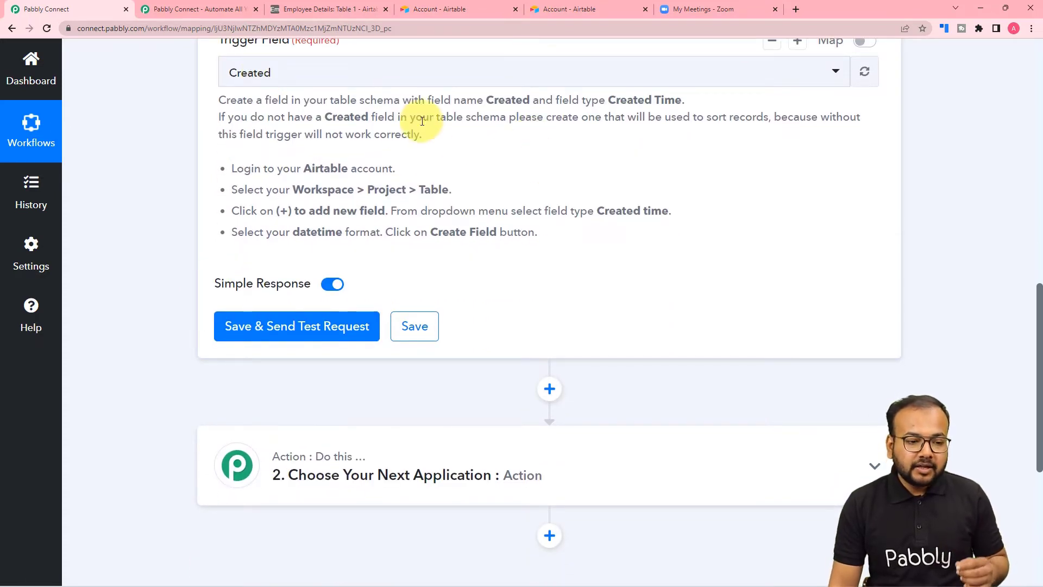
{"action": "left_click", "coordinate": [336, 6]}
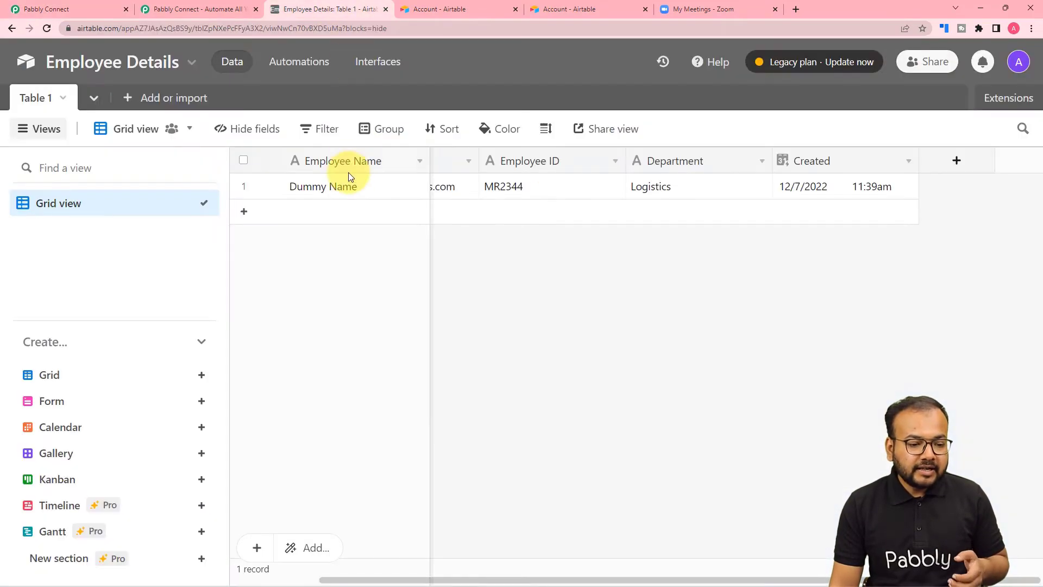
{"action": "left_click", "coordinate": [411, 186]}
{"action": "key", "text": "Tab"}
{"action": "key", "text": "Tab"}
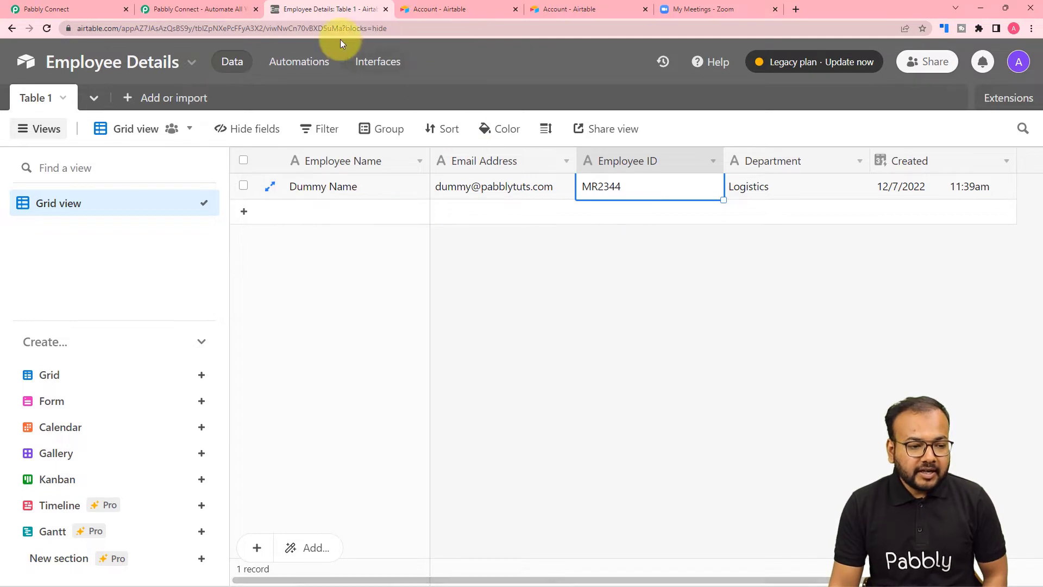
{"action": "left_click", "coordinate": [81, 5]}
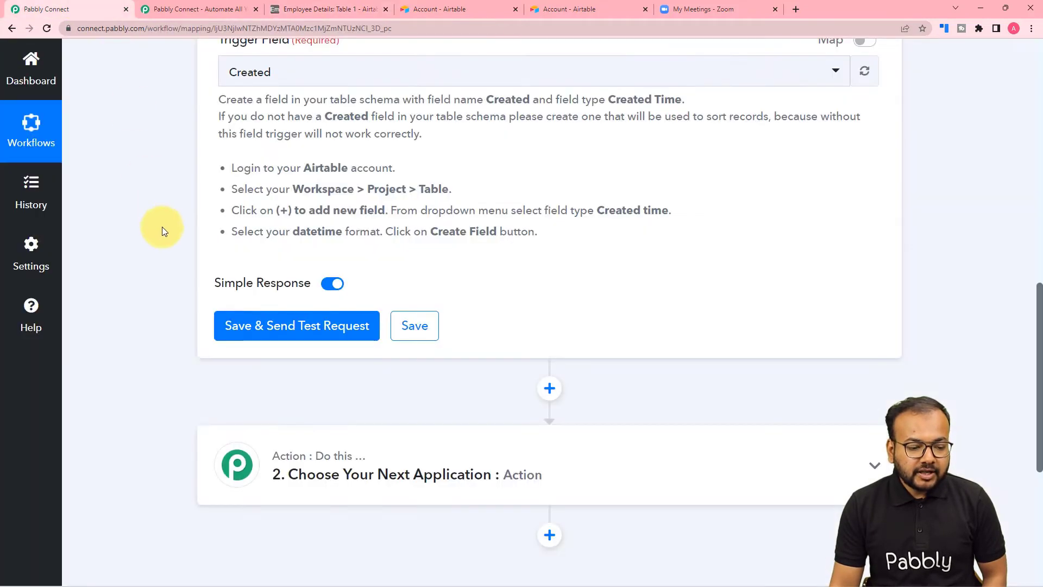
{"action": "left_click", "coordinate": [227, 326]}
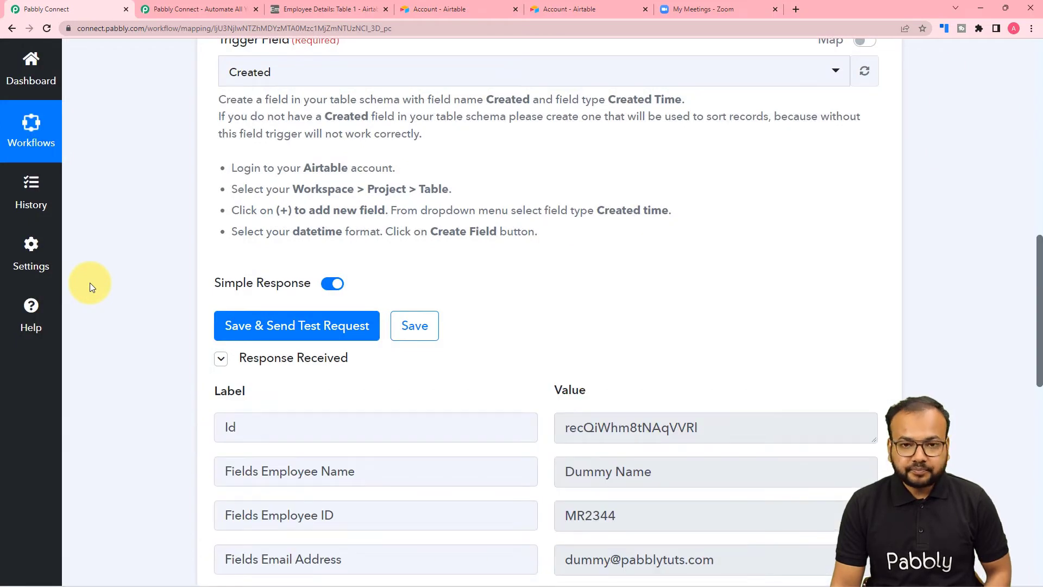
Step: Compare the trigger's received response fields with the employee record in Airtable
{"action": "scroll", "coordinate": [89, 282], "scroll_direction": "down", "scroll_amount": 5}
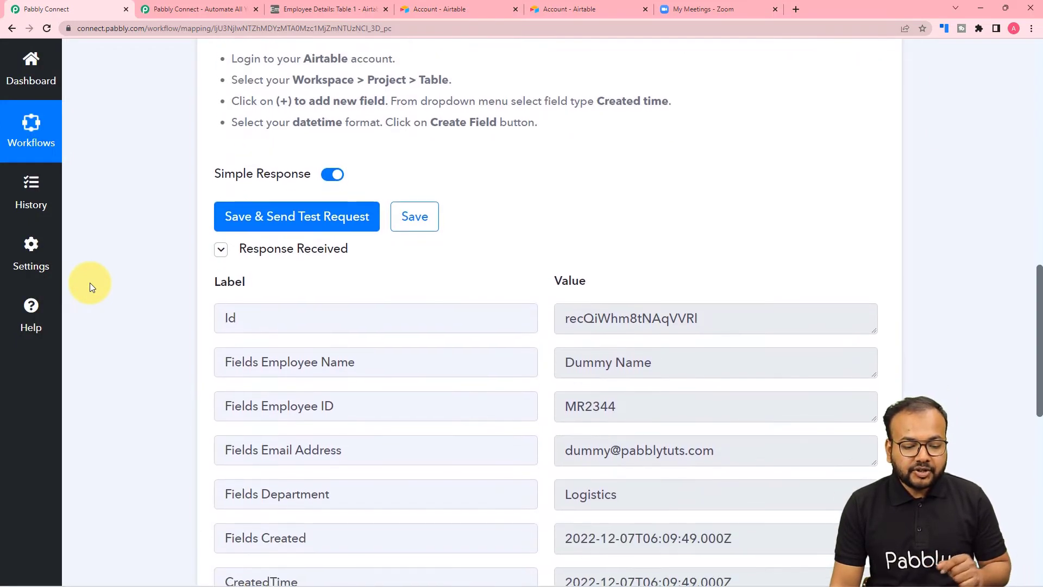
{"action": "scroll", "coordinate": [89, 282], "scroll_direction": "down", "scroll_amount": 1}
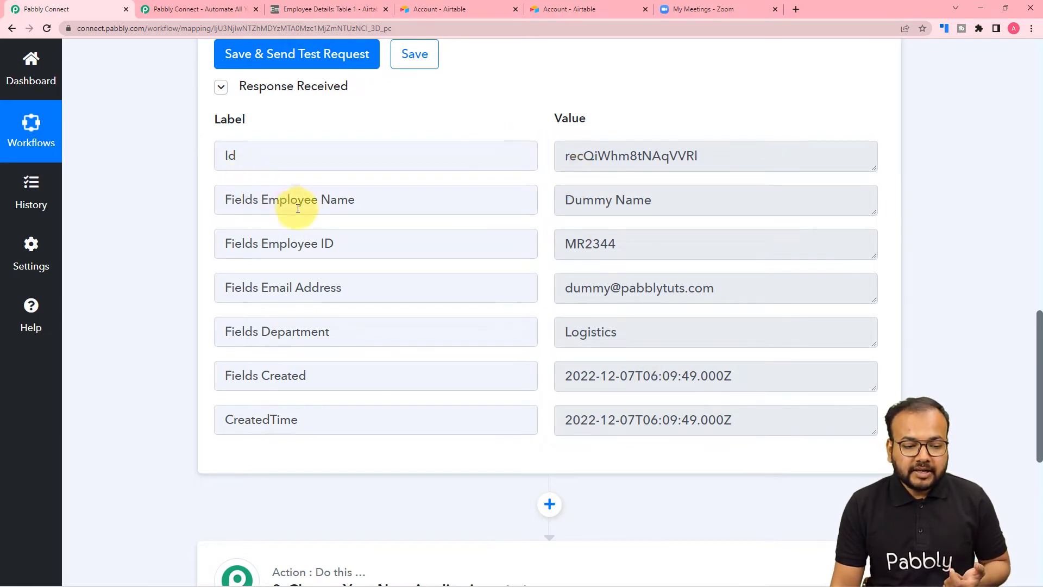
{"action": "left_click", "coordinate": [283, 5]}
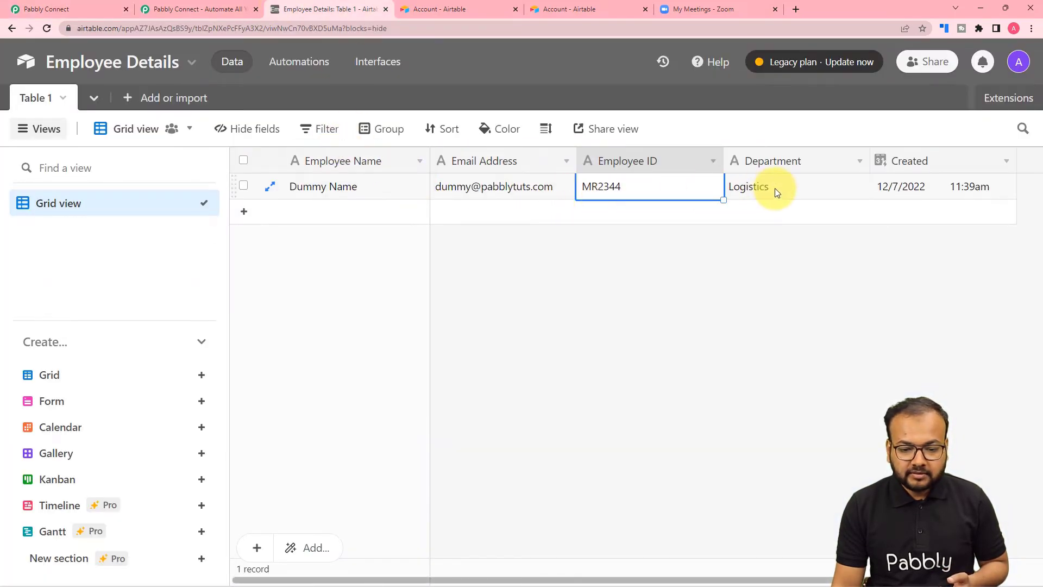
{"action": "left_click", "coordinate": [77, 8]}
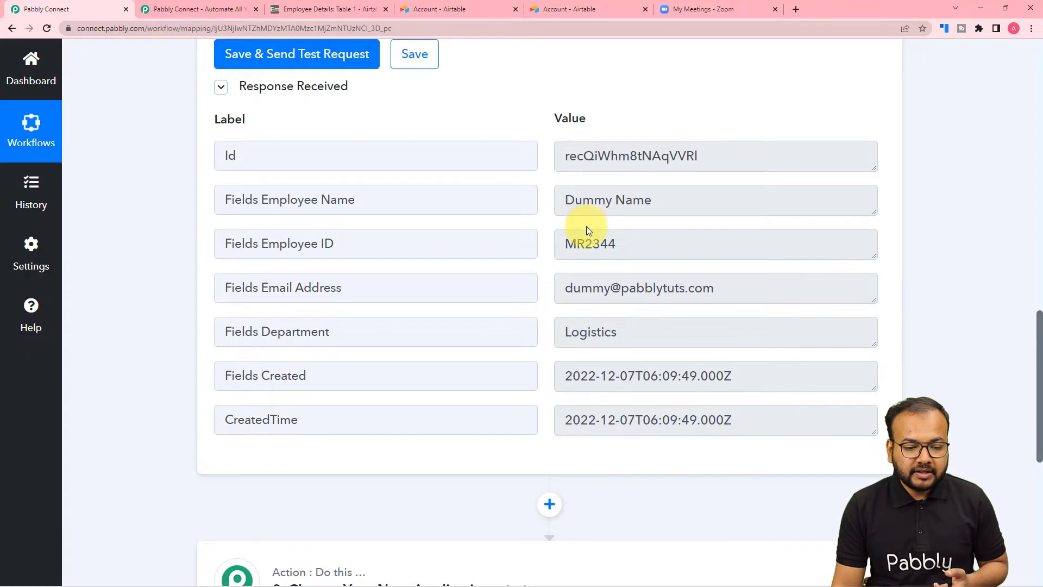
{"action": "scroll", "coordinate": [418, 381], "scroll_direction": "down", "scroll_amount": 1}
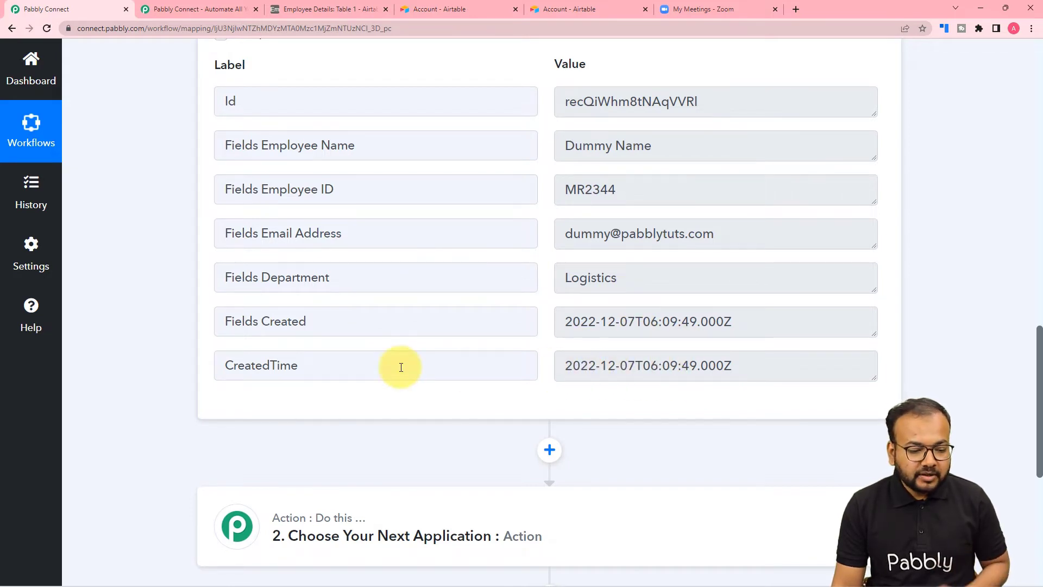
{"action": "scroll", "coordinate": [400, 366], "scroll_direction": "down", "scroll_amount": 2}
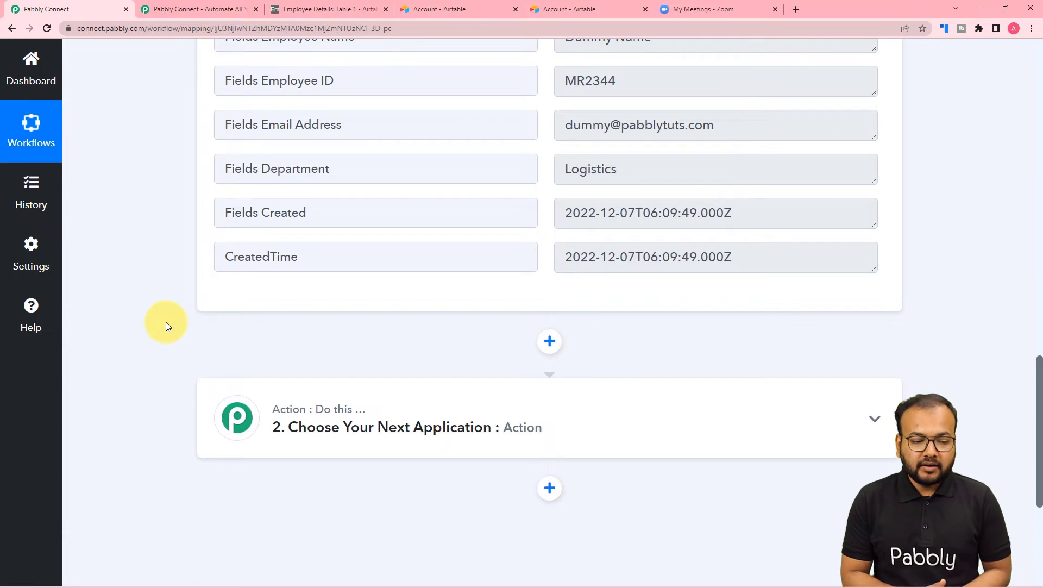
Step: Choose Zoom as the workflow's action application with Create a Meeting as the action event
{"action": "scroll", "coordinate": [165, 322], "scroll_direction": "down", "scroll_amount": 2}
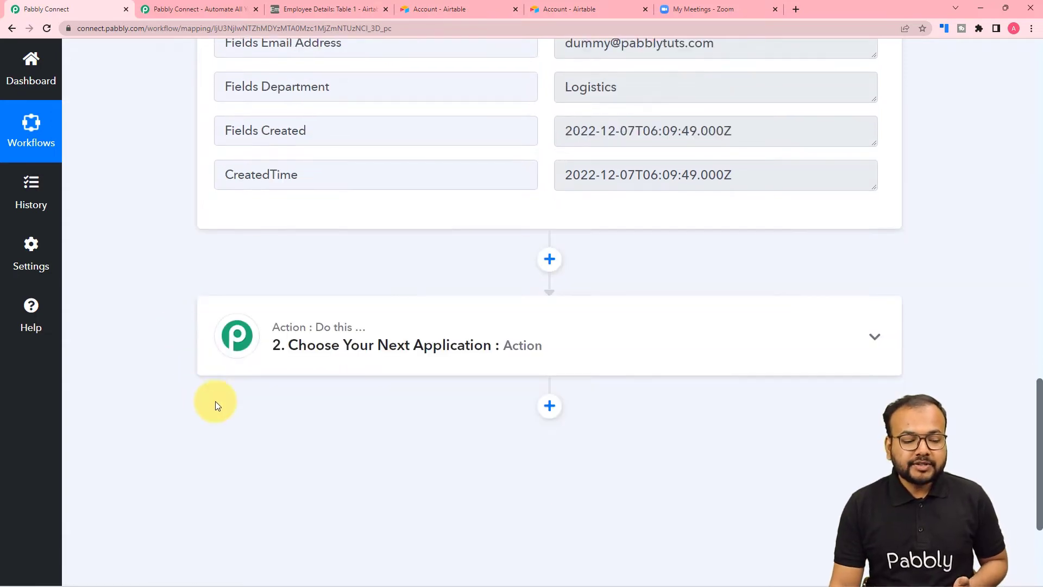
{"action": "left_click", "coordinate": [322, 340]}
{"action": "scroll", "coordinate": [321, 338], "scroll_direction": "down", "scroll_amount": 2}
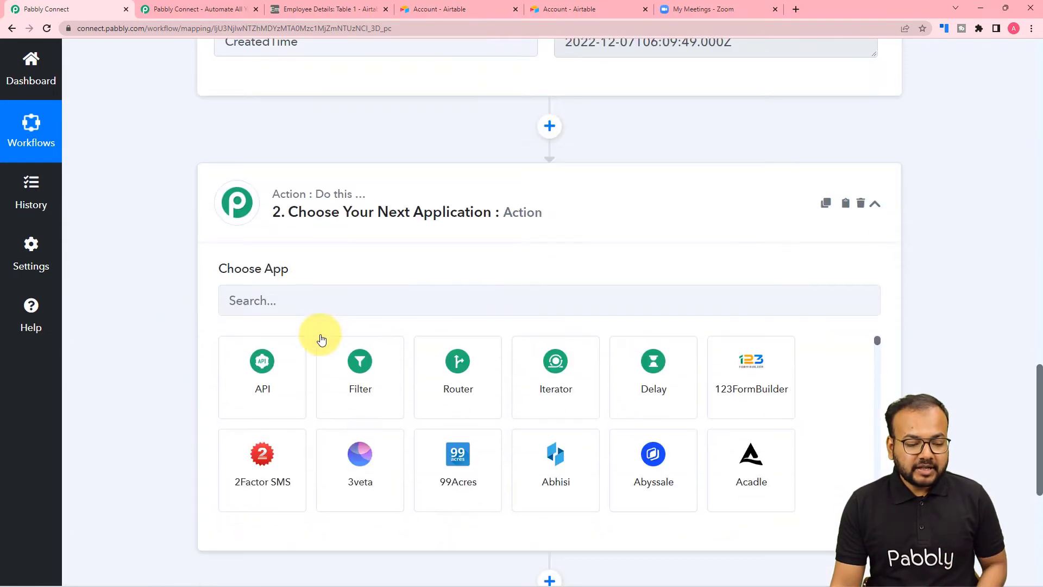
{"action": "left_click", "coordinate": [323, 293]}
{"action": "type", "text": "zoo"}
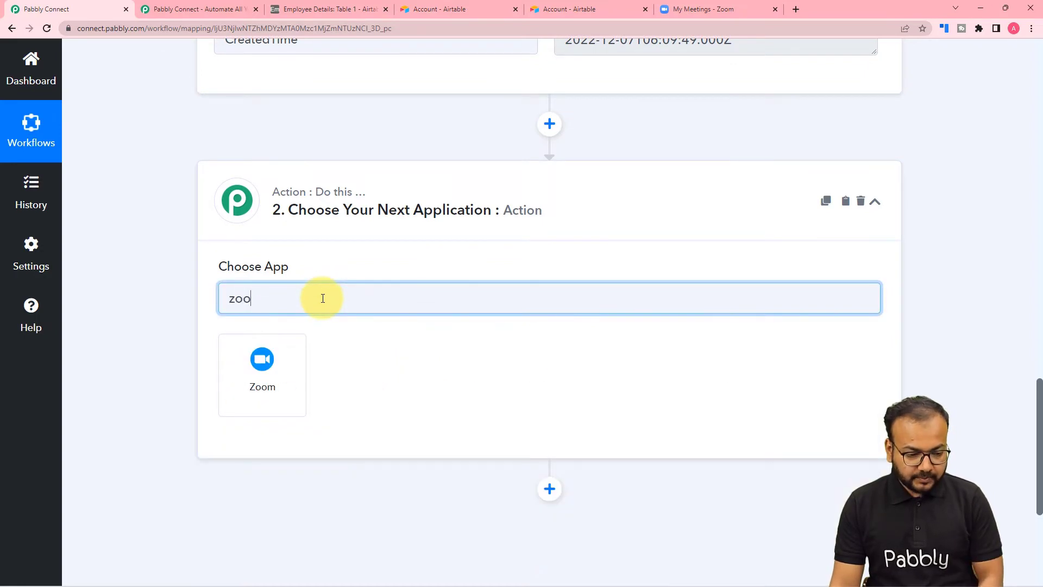
{"action": "left_click", "coordinate": [251, 394]}
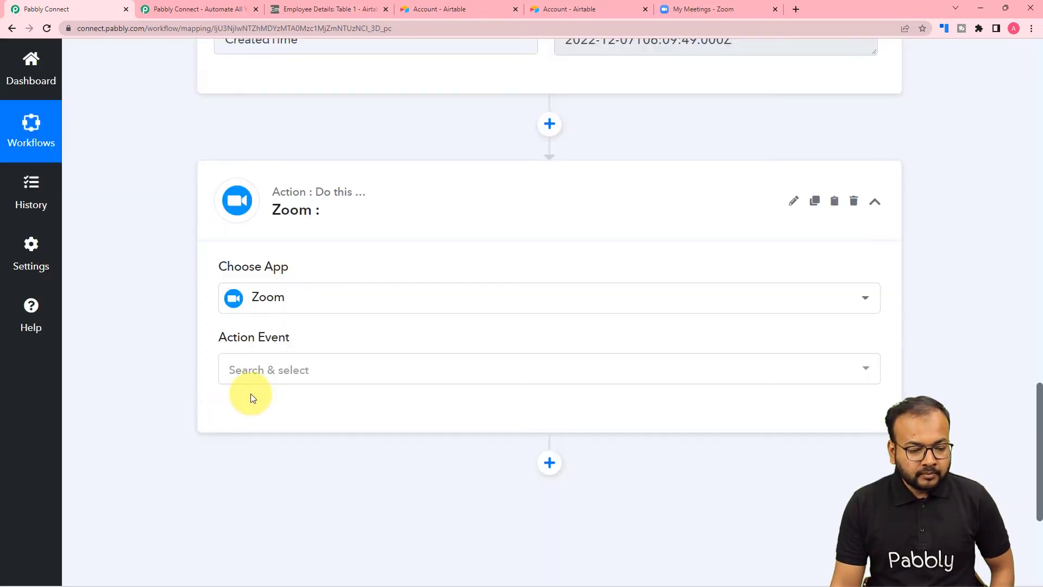
{"action": "left_click", "coordinate": [255, 380]}
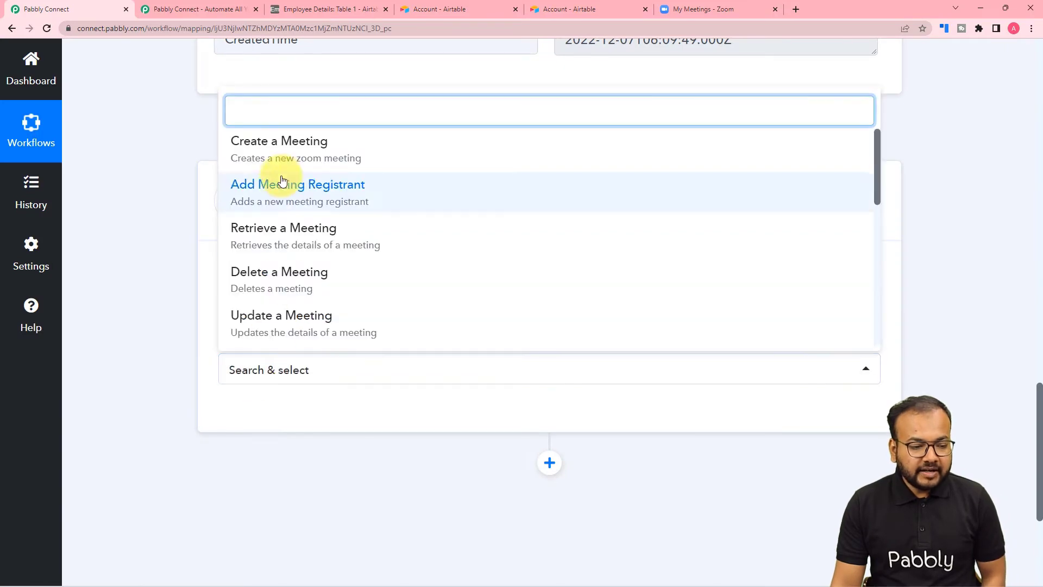
{"action": "left_click", "coordinate": [271, 150]}
{"action": "scroll", "coordinate": [206, 326], "scroll_direction": "down", "scroll_amount": 3}
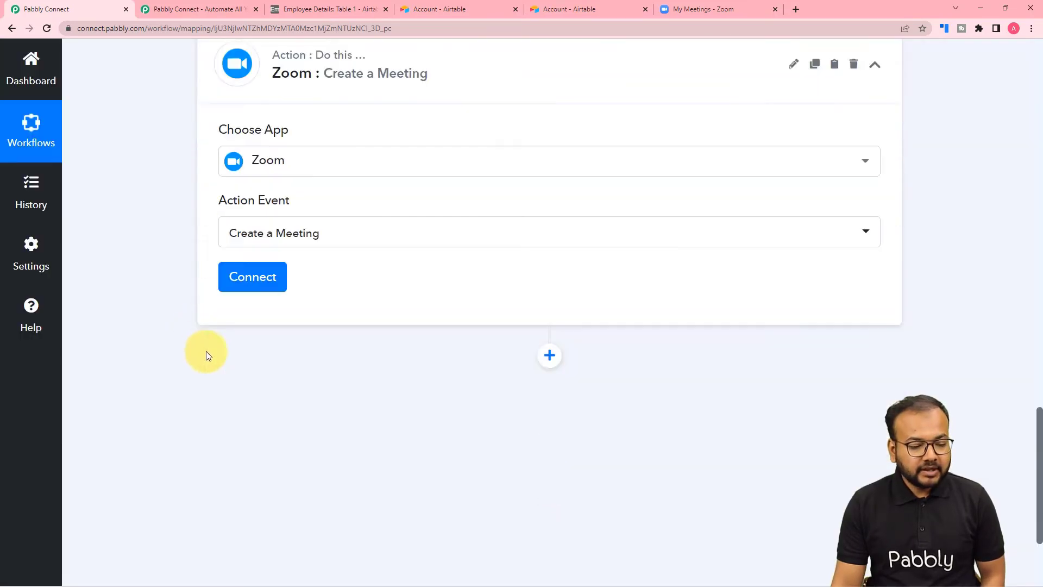
Step: Add a new Zoom connection for the Create a Meeting action and authorize it
{"action": "left_click", "coordinate": [256, 253]}
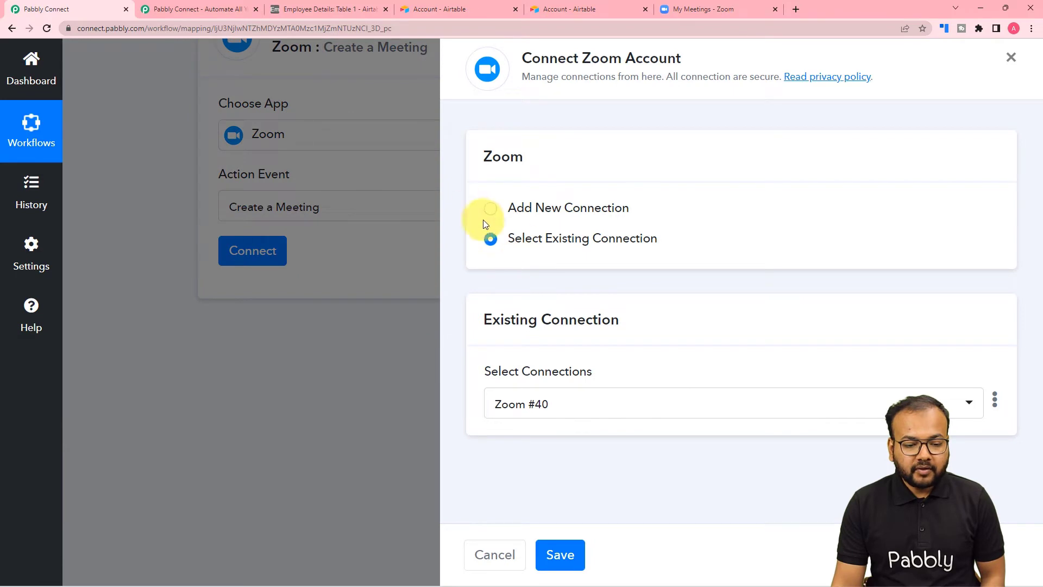
{"action": "left_click", "coordinate": [491, 210]}
{"action": "left_click", "coordinate": [557, 384]}
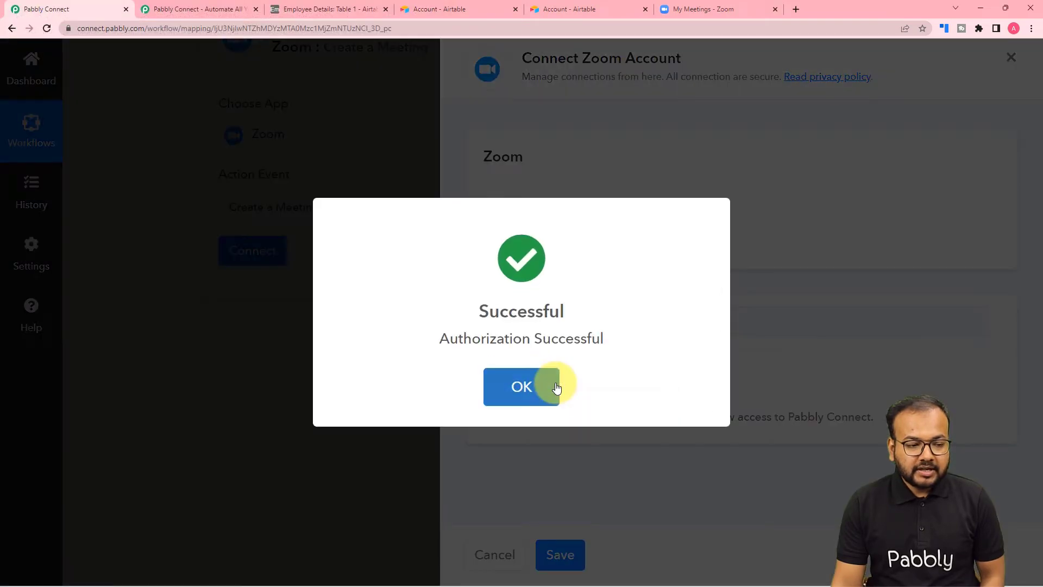
{"action": "left_click", "coordinate": [557, 388]}
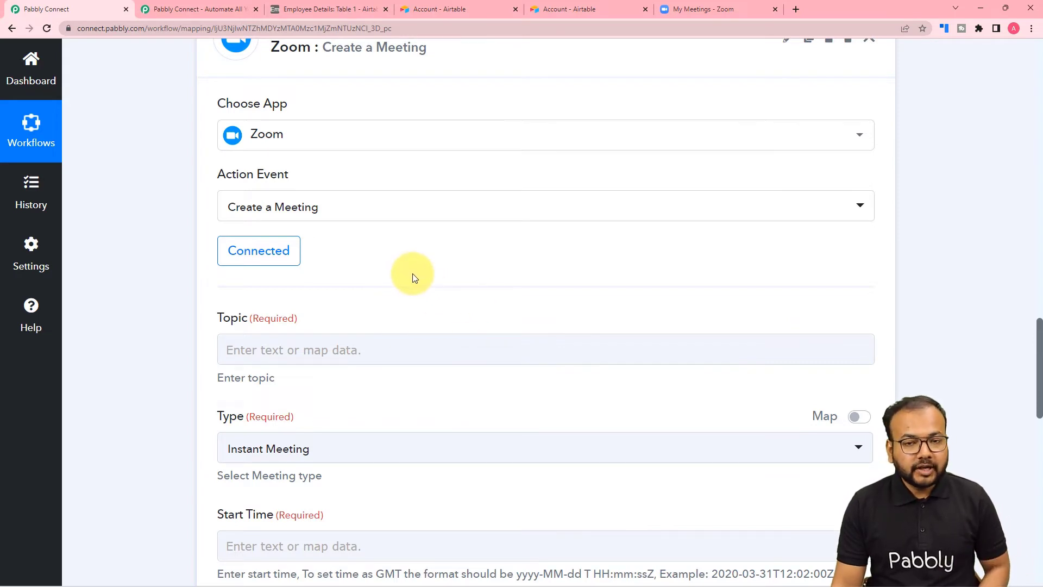
Step: Enter "Employee Onboarding meeting" as the topic of the Zoom meeting
{"action": "scroll", "coordinate": [169, 271], "scroll_direction": "down", "scroll_amount": 1}
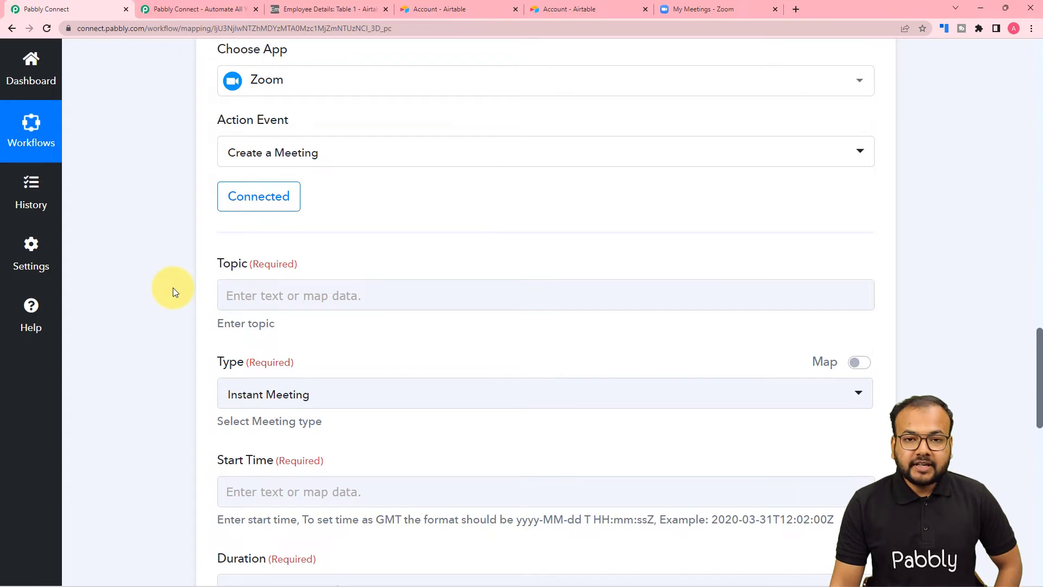
{"action": "scroll", "coordinate": [173, 289], "scroll_direction": "down", "scroll_amount": 2}
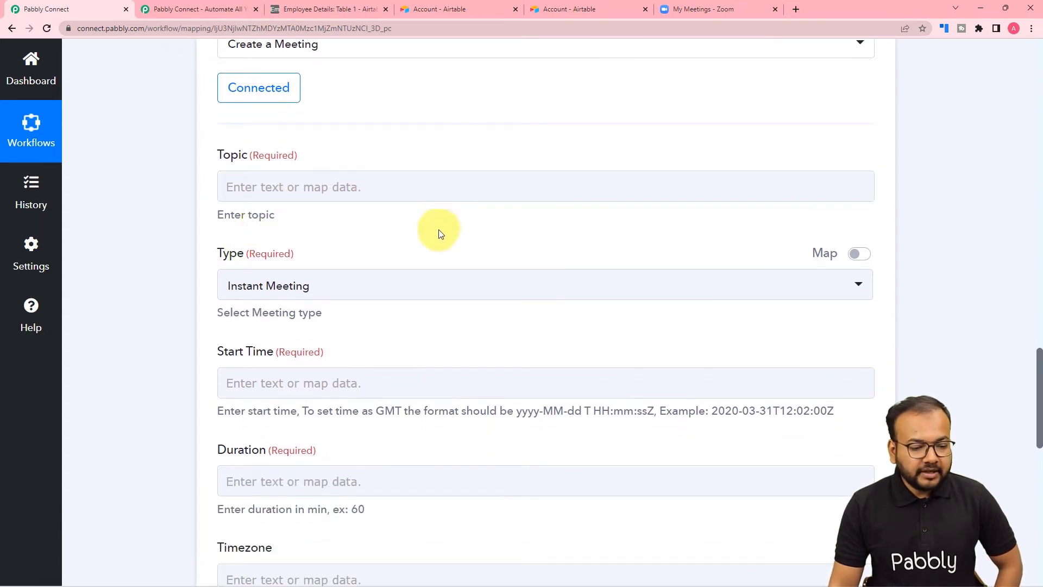
{"action": "scroll", "coordinate": [419, 315], "scroll_direction": "down", "scroll_amount": 2}
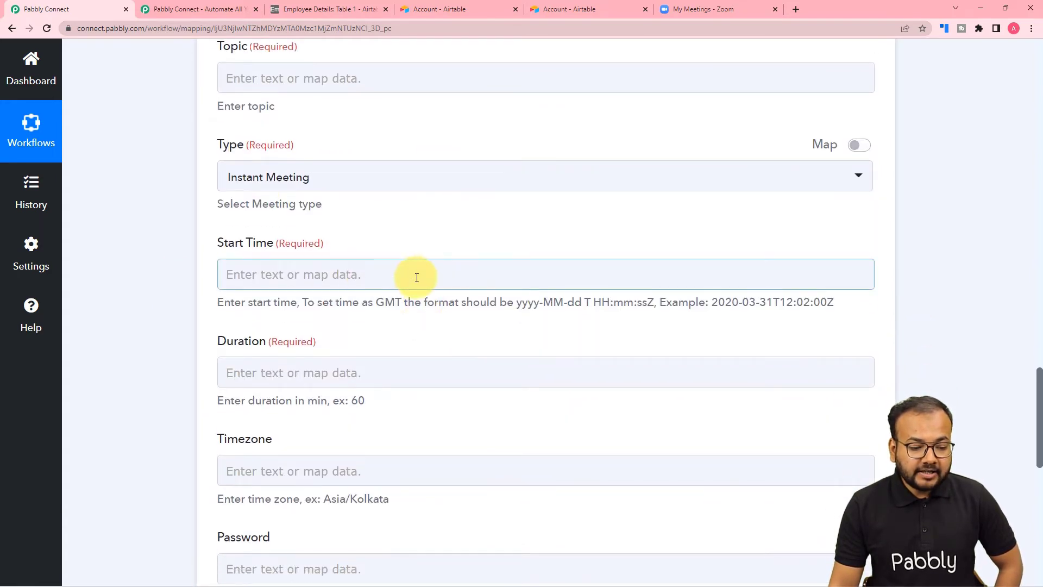
{"action": "scroll", "coordinate": [334, 387], "scroll_direction": "up", "scroll_amount": 6}
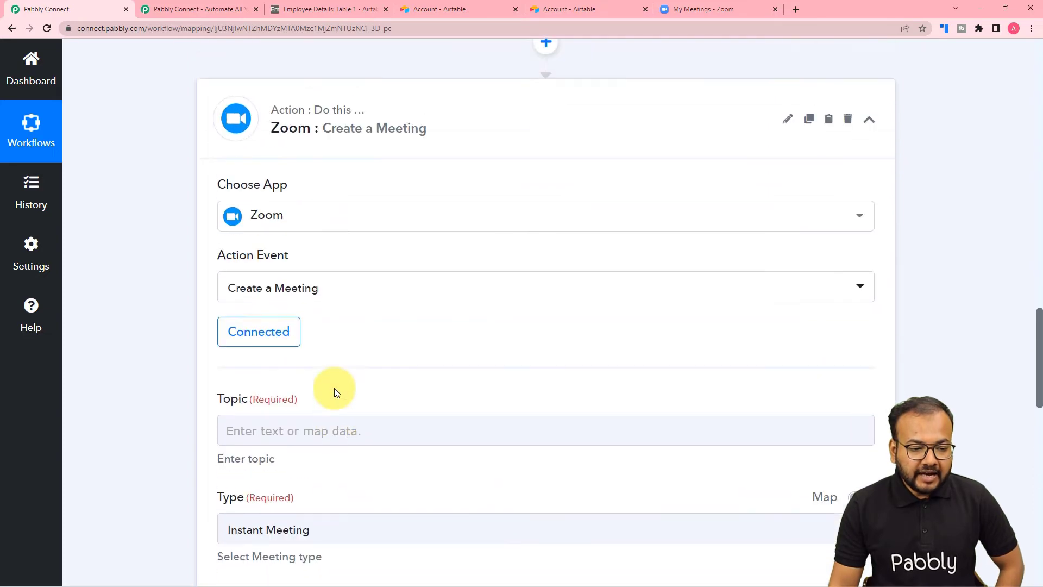
{"action": "scroll", "coordinate": [334, 388], "scroll_direction": "up", "scroll_amount": 12}
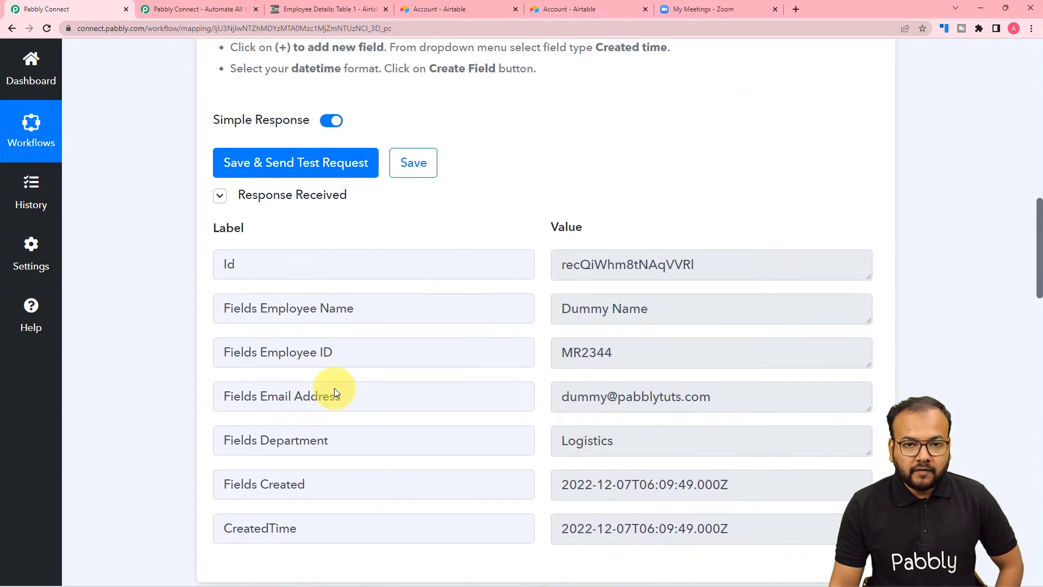
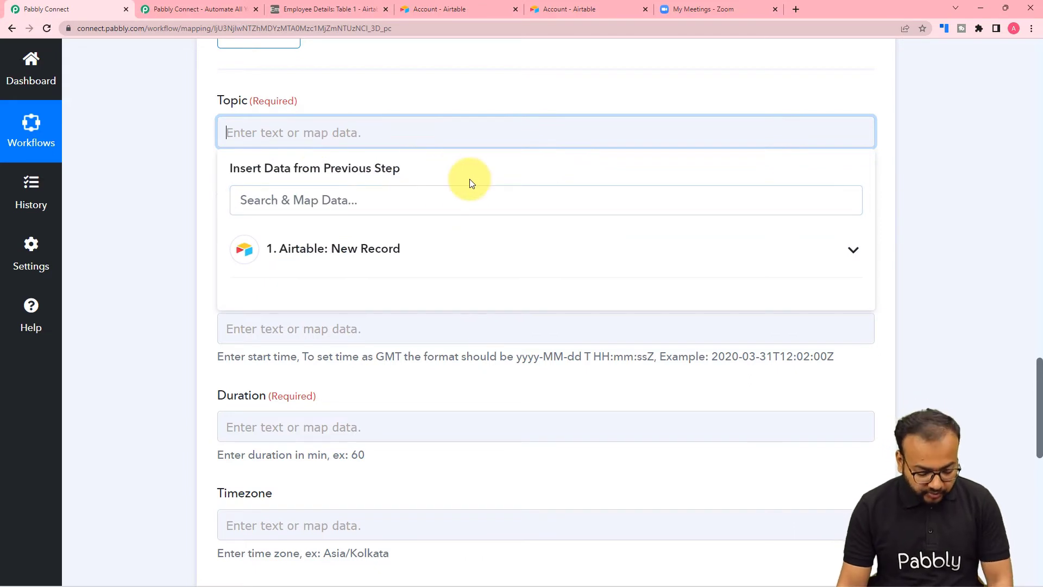
{"action": "type", "text": "Employee"}
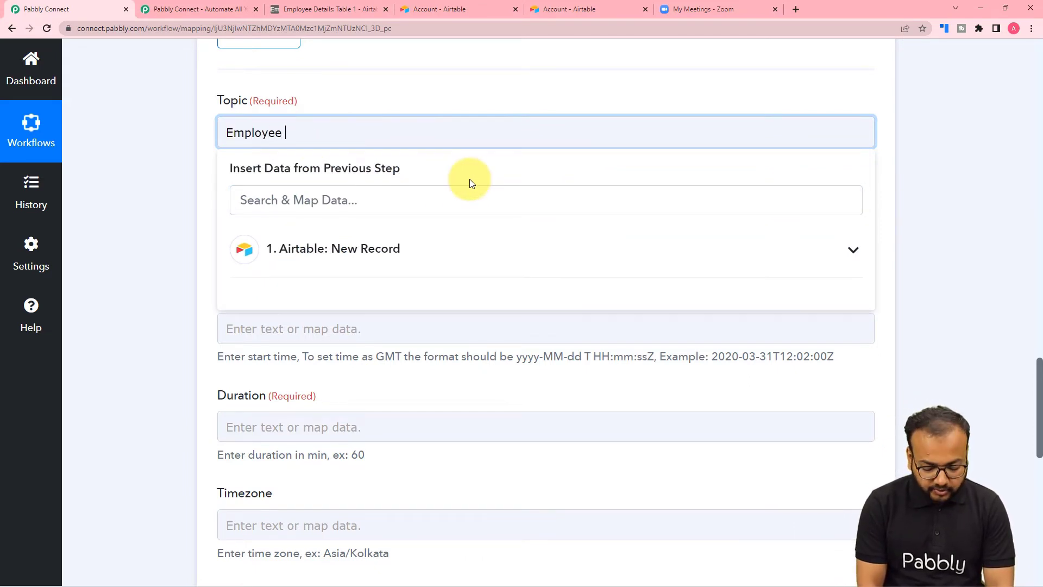
{"action": "type", "text": " Onb"}
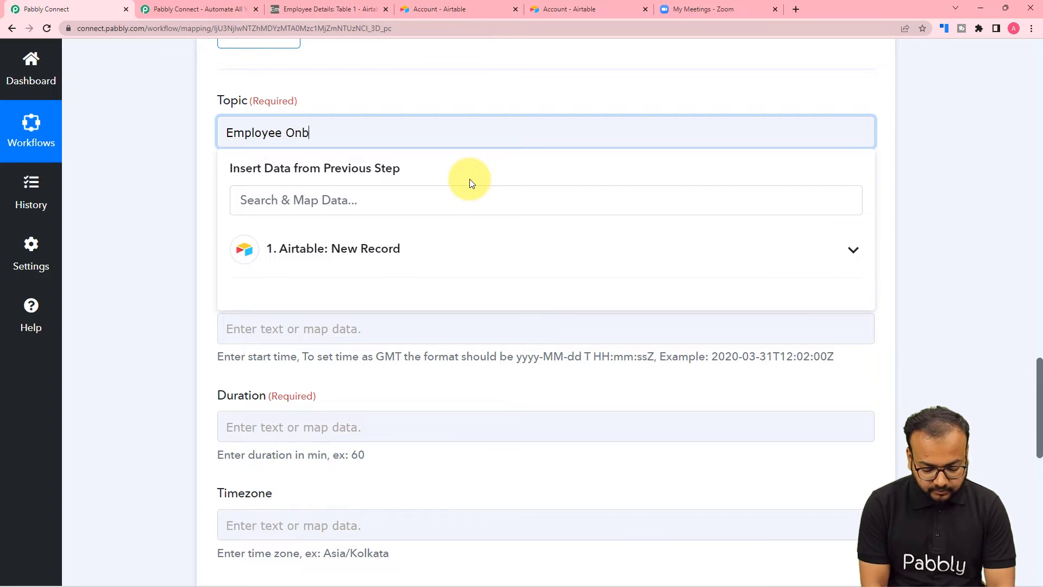
{"action": "type", "text": "oarding"}
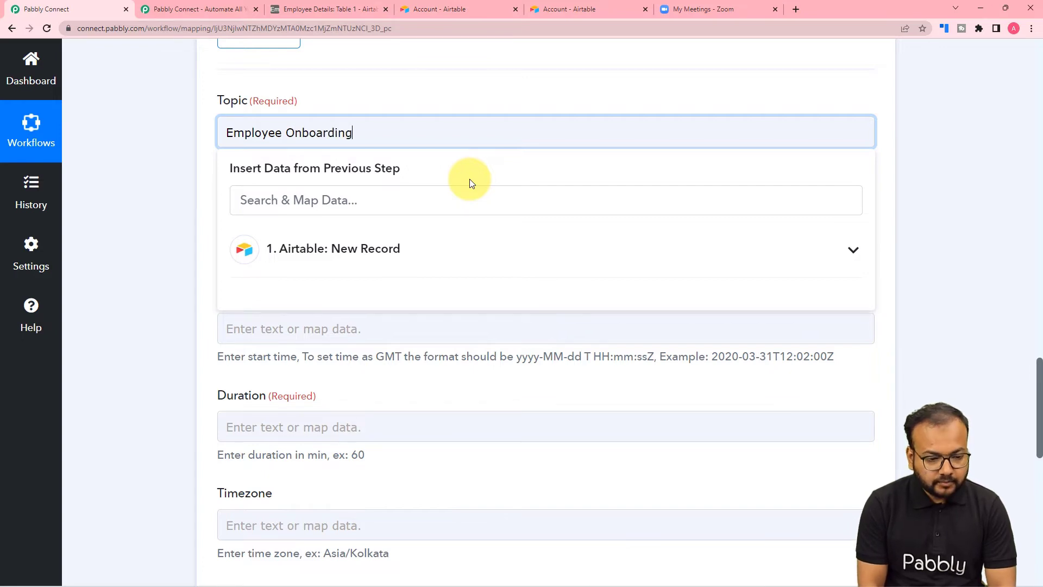
{"action": "type", "text": " meeting"}
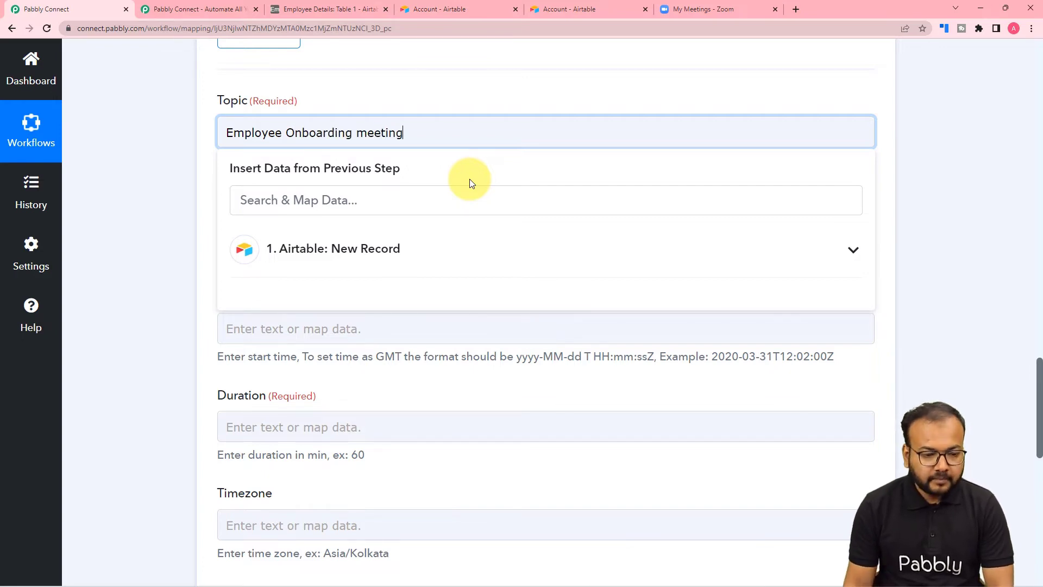
{"action": "left_click", "coordinate": [457, 106]}
Step: Set the Zoom meeting type to Scheduled Meeting
{"action": "scroll", "coordinate": [439, 130], "scroll_direction": "down", "scroll_amount": 1}
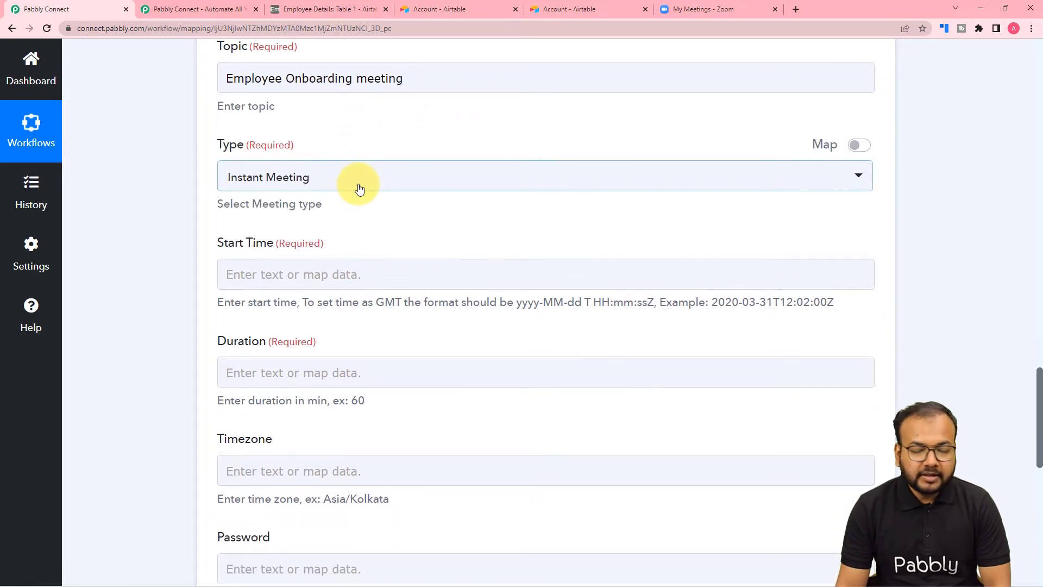
{"action": "left_click", "coordinate": [357, 186]}
{"action": "left_click", "coordinate": [262, 278]}
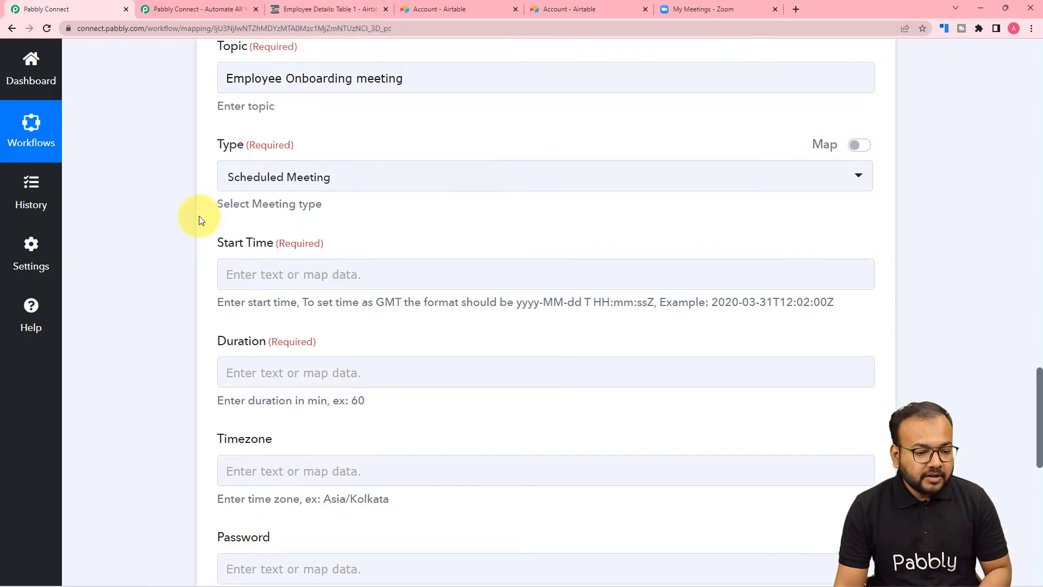
Step: Insert a Date/Time Formatter by Pabbly action between the Airtable trigger and the Zoom action
{"action": "scroll", "coordinate": [333, 209], "scroll_direction": "down", "scroll_amount": 1}
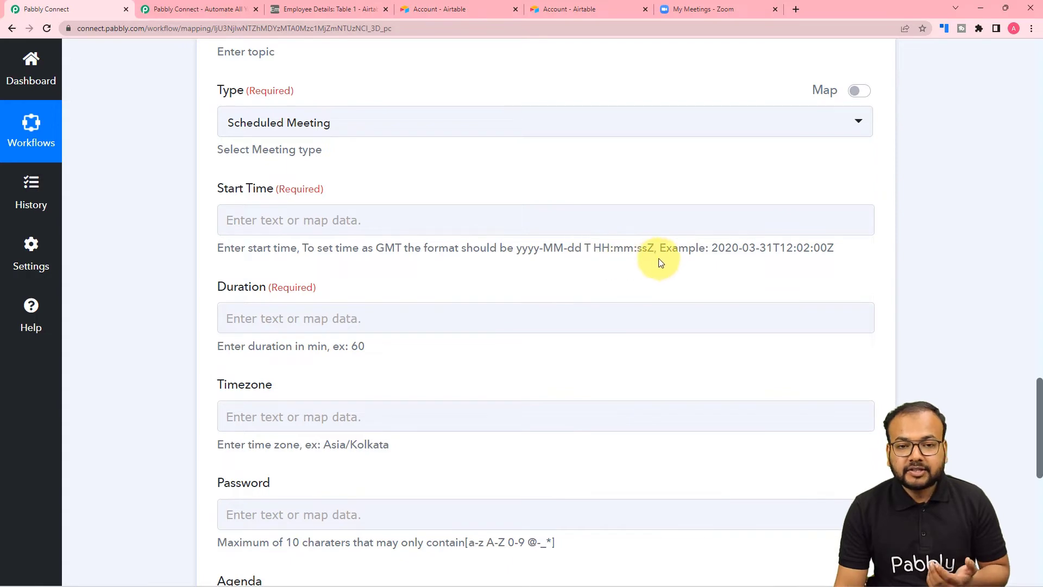
{"action": "scroll", "coordinate": [648, 282], "scroll_direction": "up", "scroll_amount": 15}
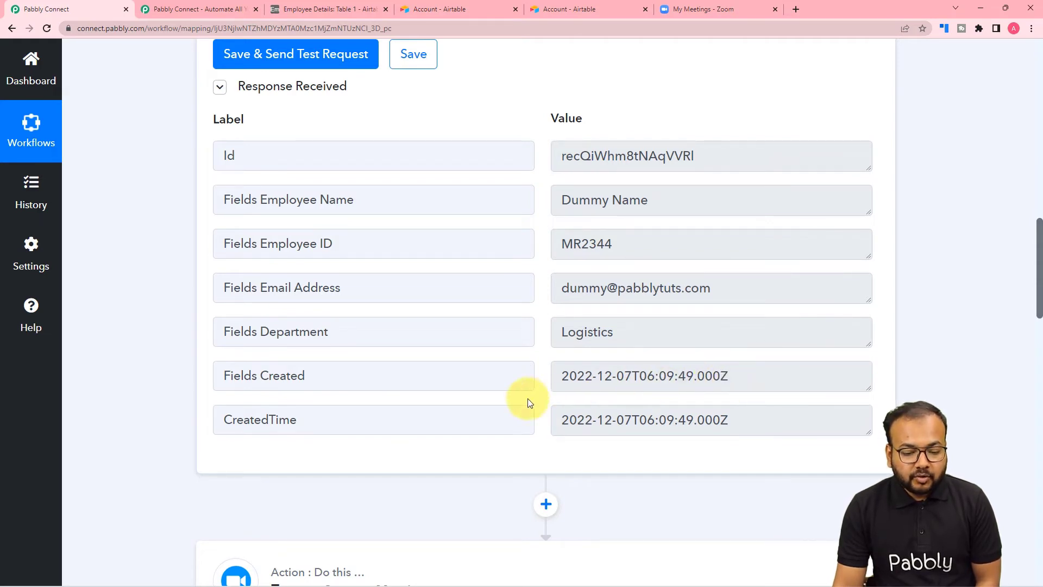
{"action": "scroll", "coordinate": [545, 398], "scroll_direction": "down", "scroll_amount": 1}
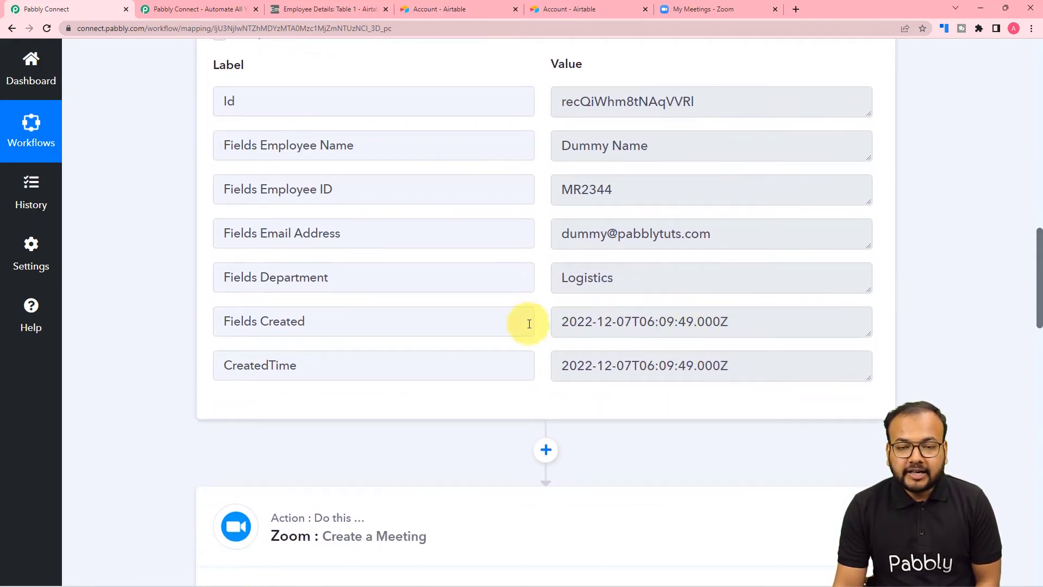
{"action": "scroll", "coordinate": [408, 353], "scroll_direction": "down", "scroll_amount": 2}
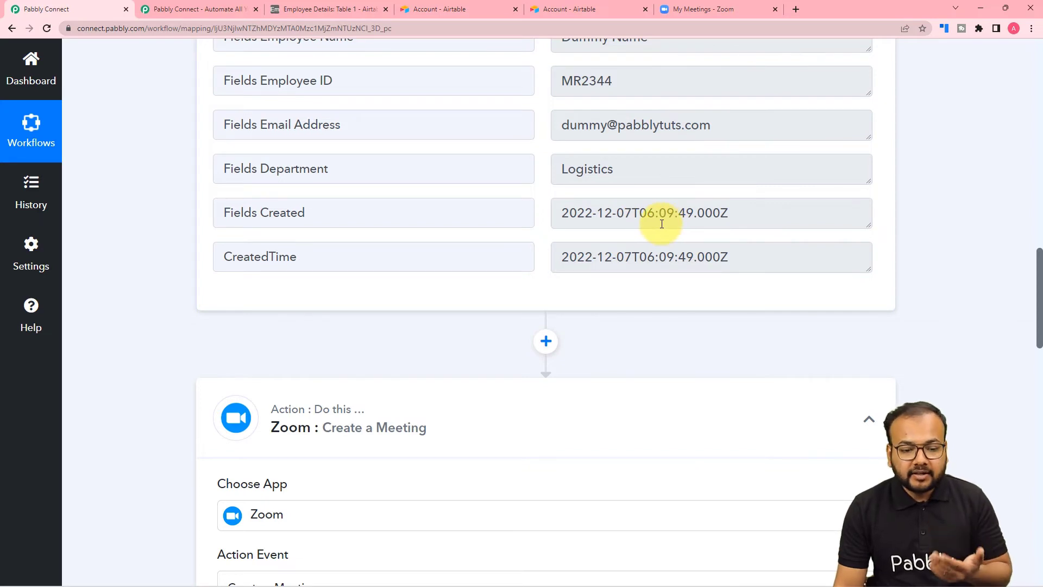
{"action": "left_click", "coordinate": [546, 341]}
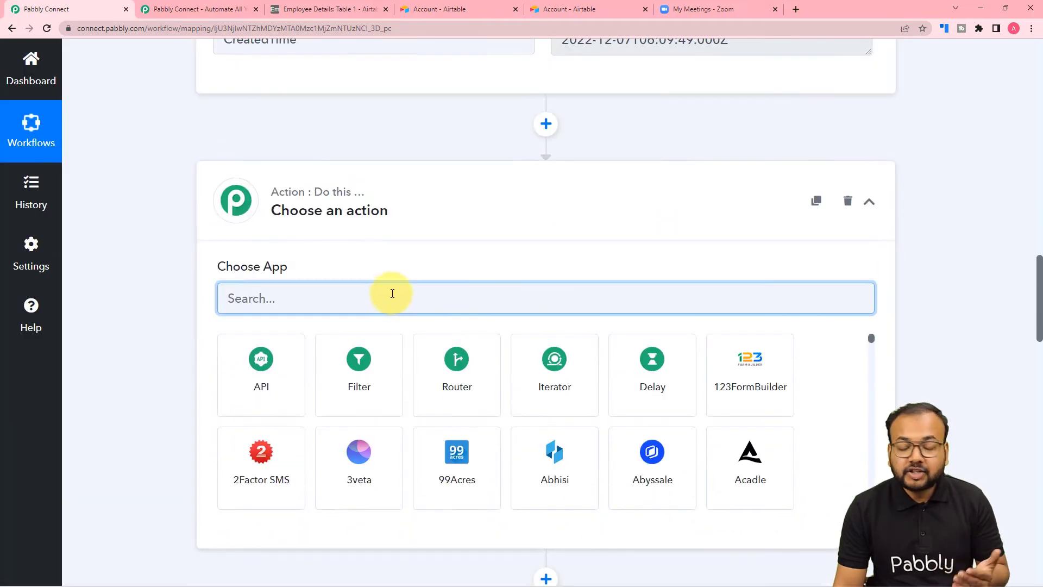
{"action": "type", "text": "date"}
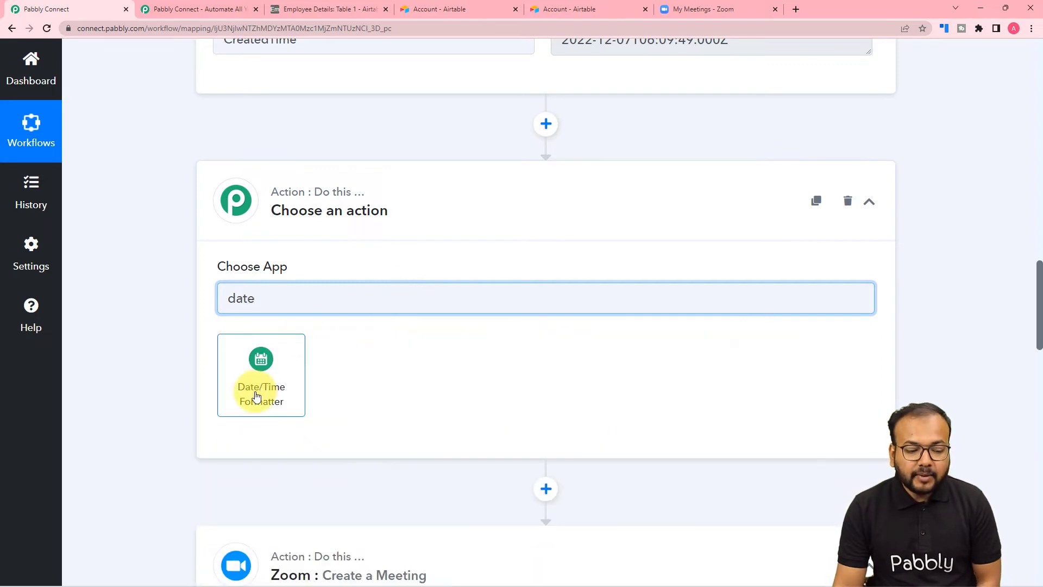
{"action": "left_click", "coordinate": [257, 389]}
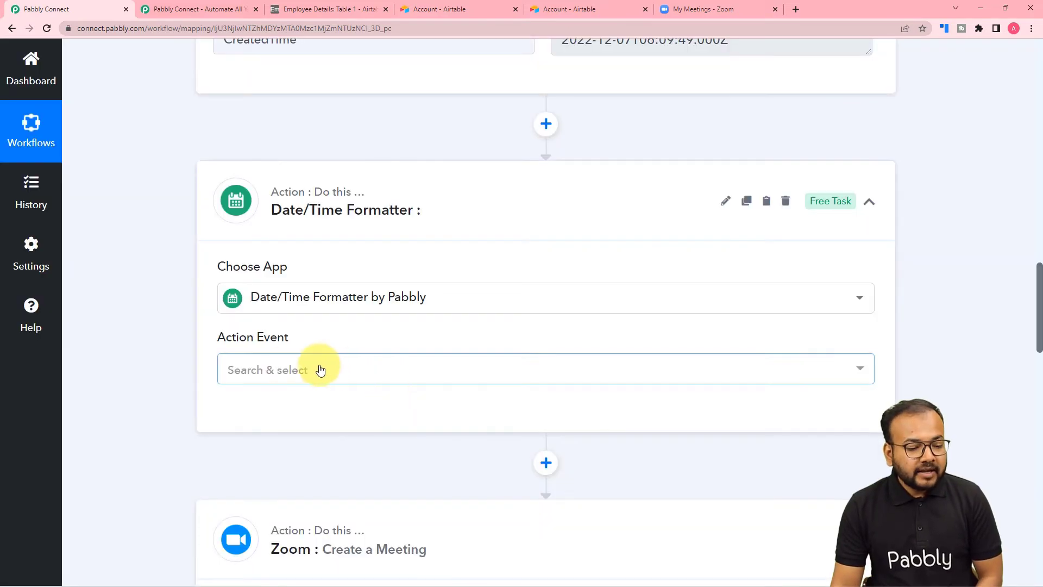
Step: Choose Add/Subtract Time as the Date/Time Formatter's action event and connect it
{"action": "left_click", "coordinate": [263, 372]}
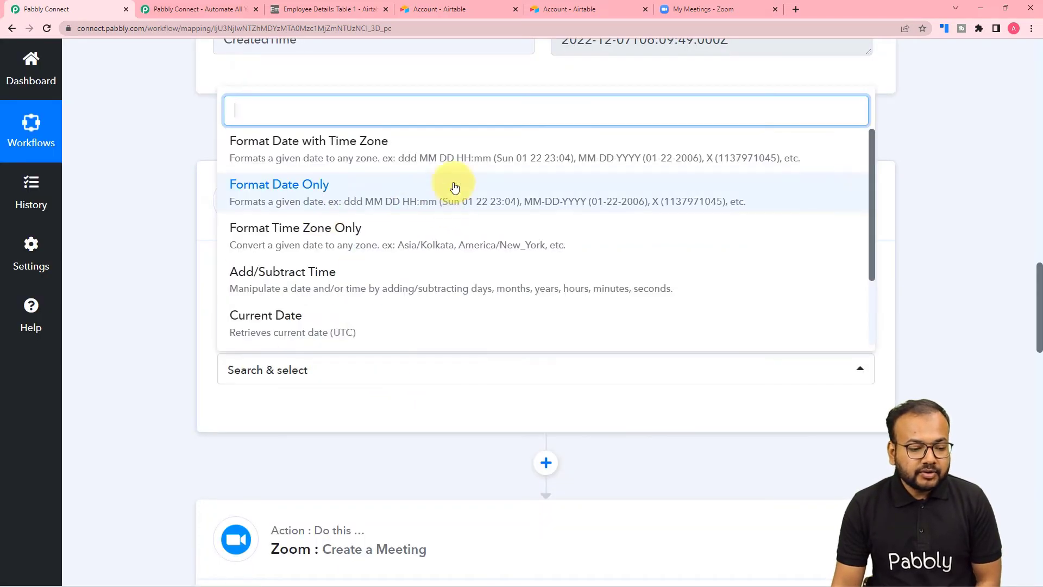
{"action": "scroll", "coordinate": [260, 194], "scroll_direction": "down", "scroll_amount": 2}
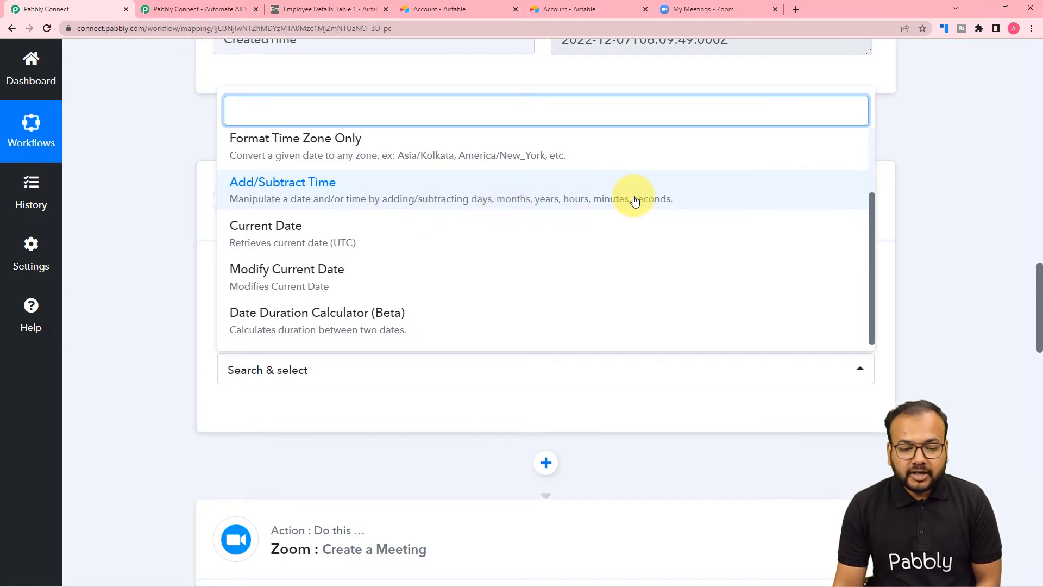
{"action": "scroll", "coordinate": [560, 204], "scroll_direction": "up", "scroll_amount": 1}
{"action": "scroll", "coordinate": [562, 204], "scroll_direction": "up", "scroll_amount": 1}
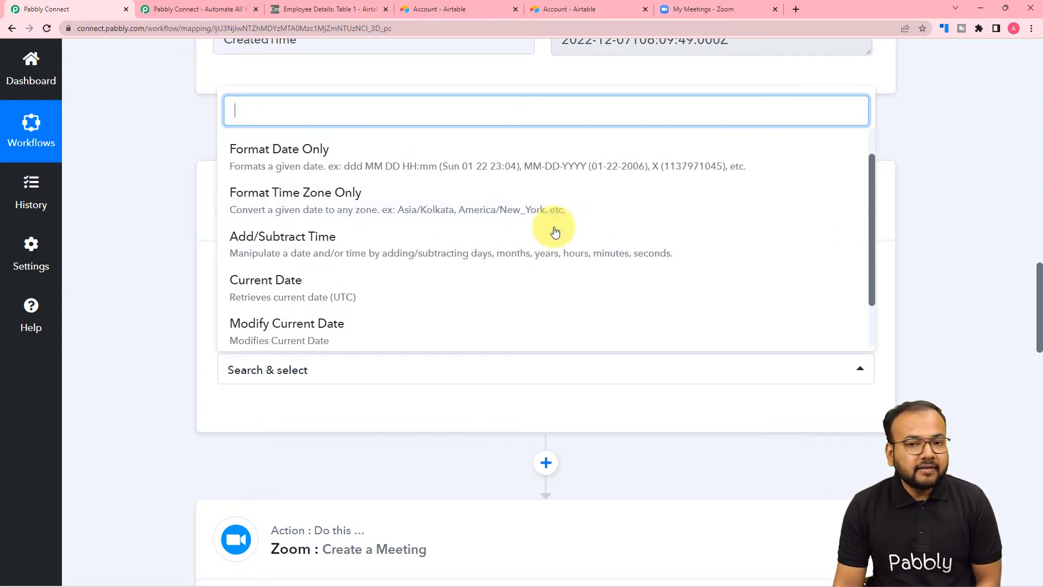
{"action": "left_click", "coordinate": [404, 249]}
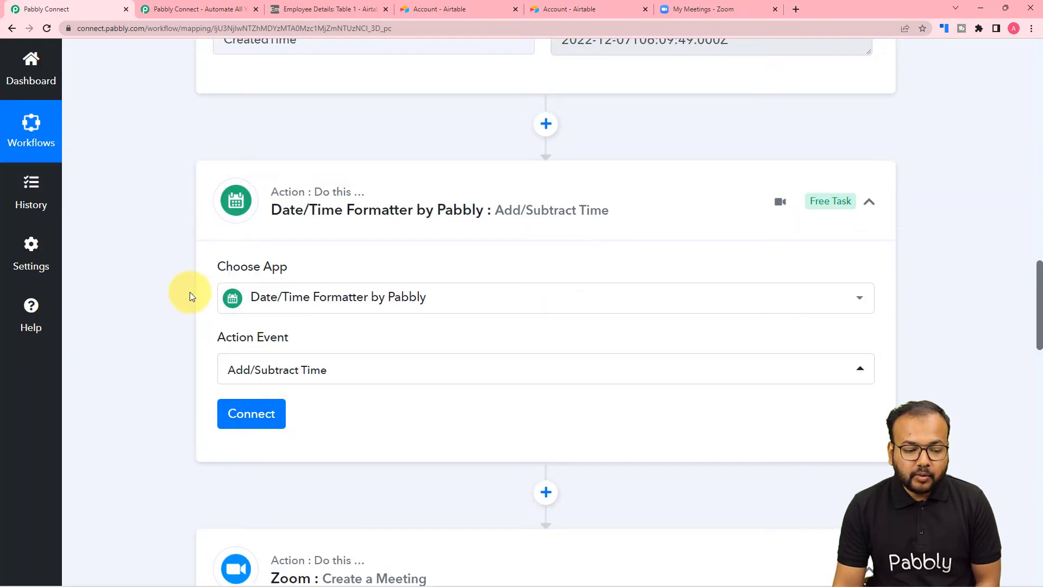
{"action": "scroll", "coordinate": [192, 293], "scroll_direction": "down", "scroll_amount": 2}
{"action": "left_click", "coordinate": [230, 307]}
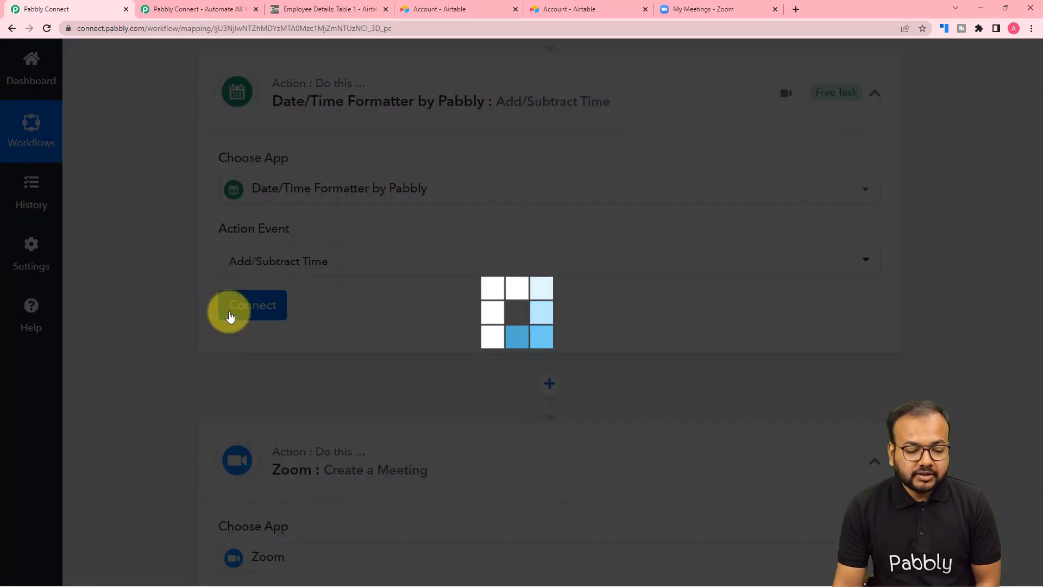
Step: Map the CreatedTime value from the Airtable new record into the formatter's date field
{"action": "scroll", "coordinate": [229, 315], "scroll_direction": "down", "scroll_amount": 4}
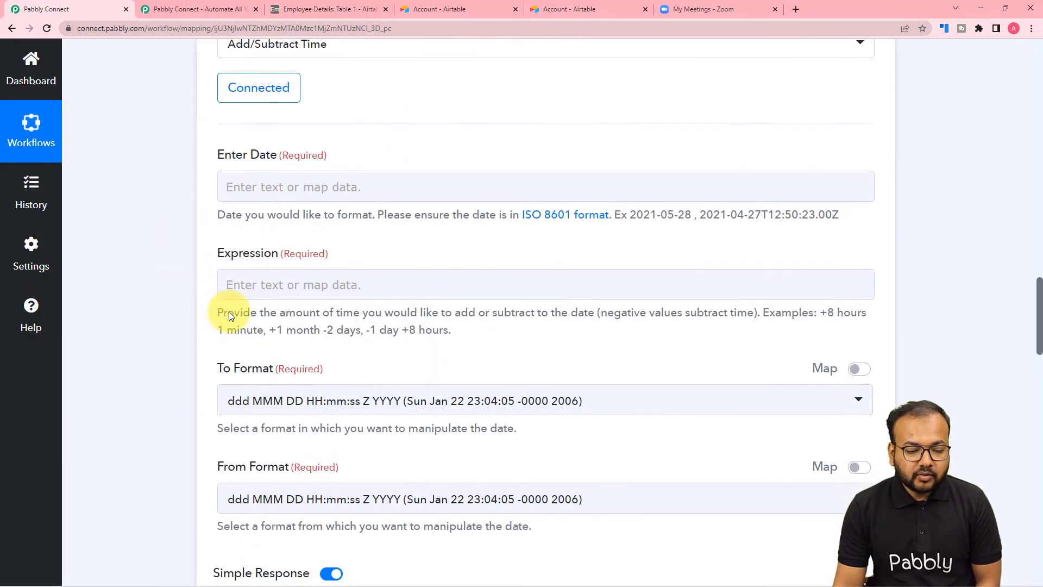
{"action": "scroll", "coordinate": [229, 312], "scroll_direction": "down", "scroll_amount": 1}
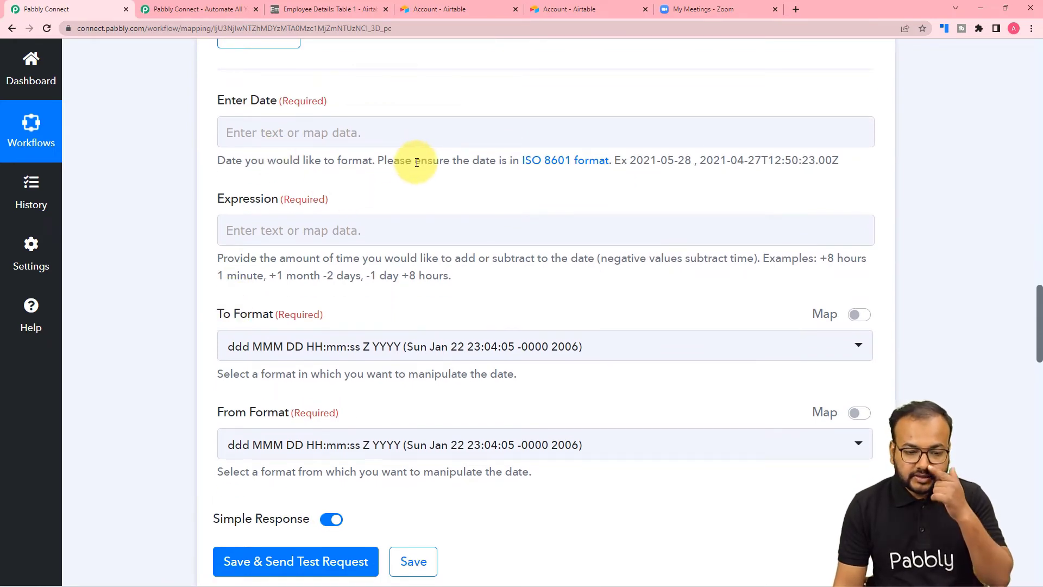
{"action": "scroll", "coordinate": [416, 162], "scroll_direction": "up", "scroll_amount": 9}
{"action": "scroll", "coordinate": [416, 165], "scroll_direction": "up", "scroll_amount": 3}
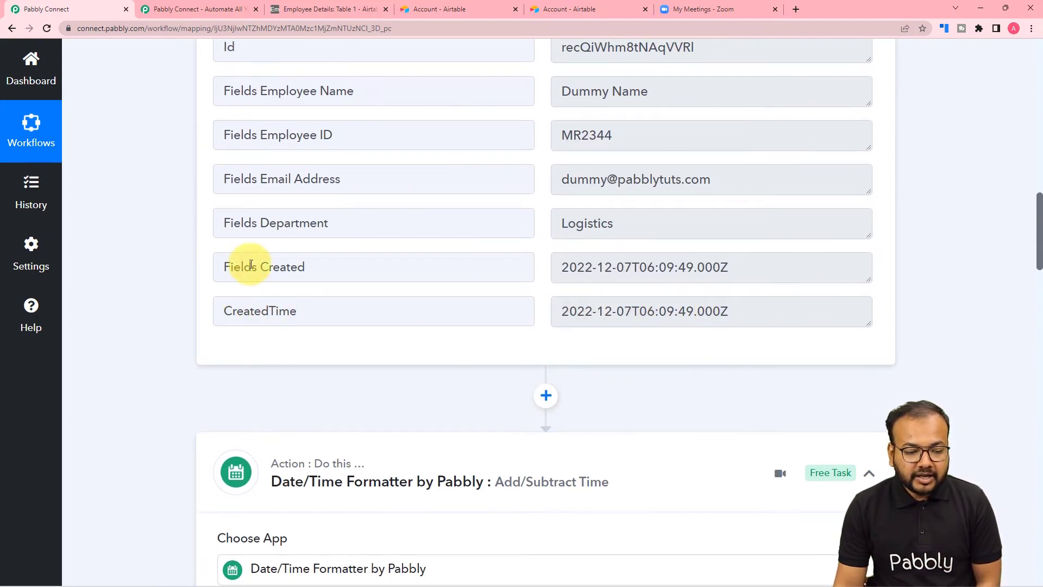
{"action": "scroll", "coordinate": [141, 331], "scroll_direction": "down", "scroll_amount": 12}
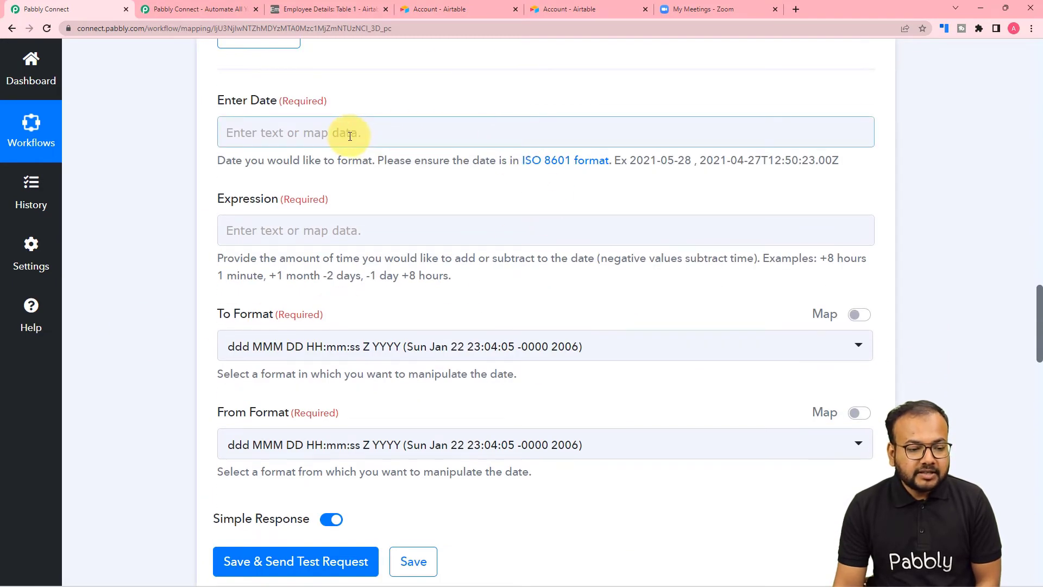
{"action": "left_click", "coordinate": [350, 136]}
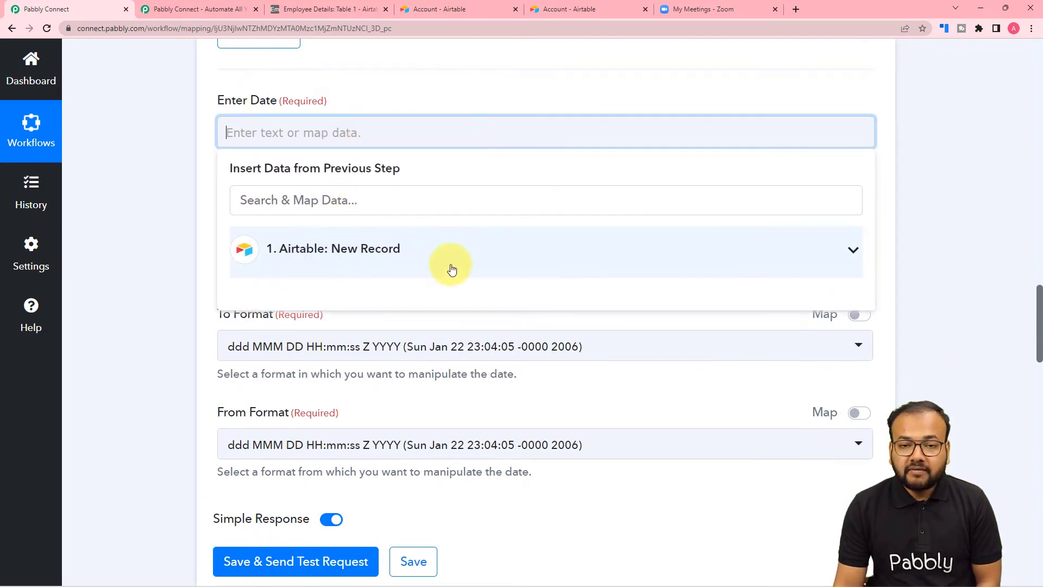
{"action": "left_click", "coordinate": [356, 269]}
{"action": "scroll", "coordinate": [350, 387], "scroll_direction": "down", "scroll_amount": 2}
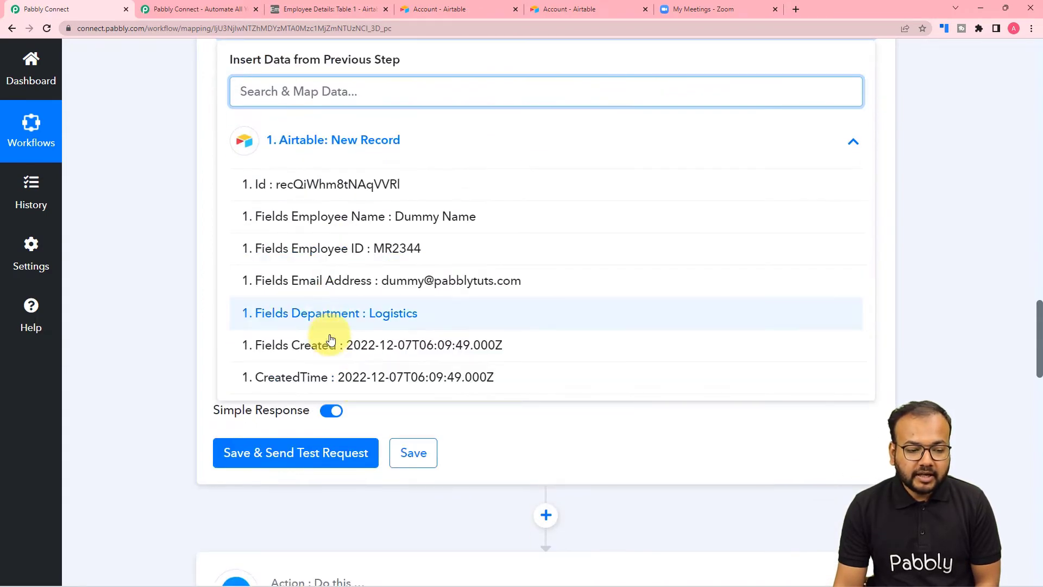
{"action": "left_click", "coordinate": [291, 377]}
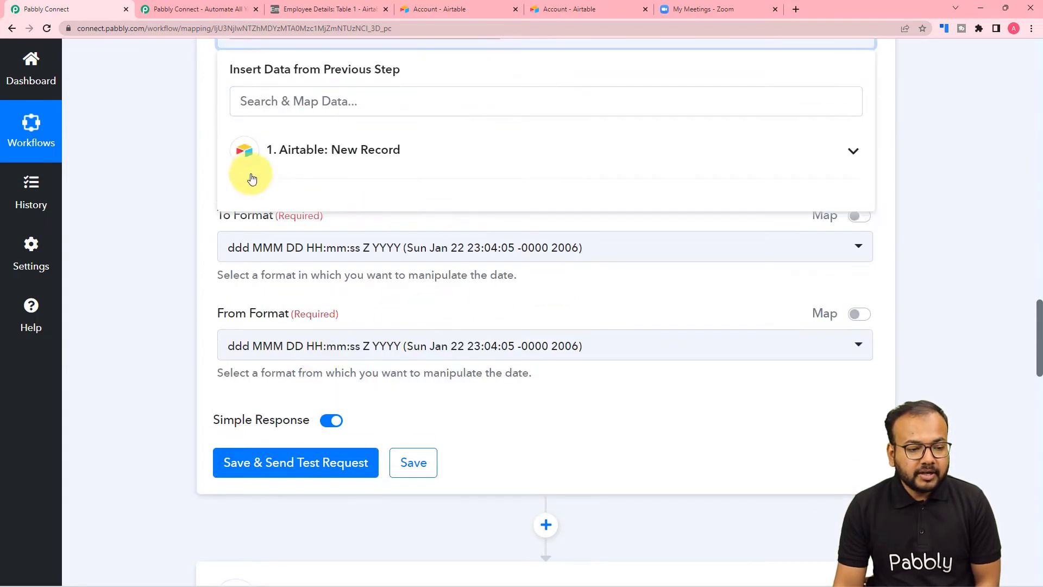
{"action": "left_click", "coordinate": [201, 175]}
Step: Set the formatter's expression to "+1 day"
{"action": "scroll", "coordinate": [206, 178], "scroll_direction": "up", "scroll_amount": 3}
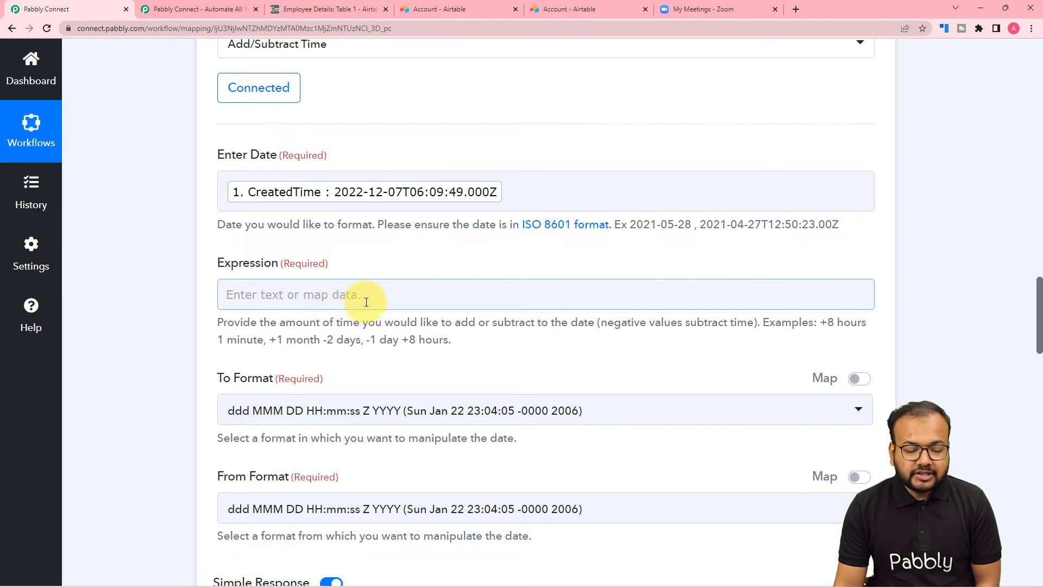
{"action": "scroll", "coordinate": [387, 292], "scroll_direction": "down", "scroll_amount": 1}
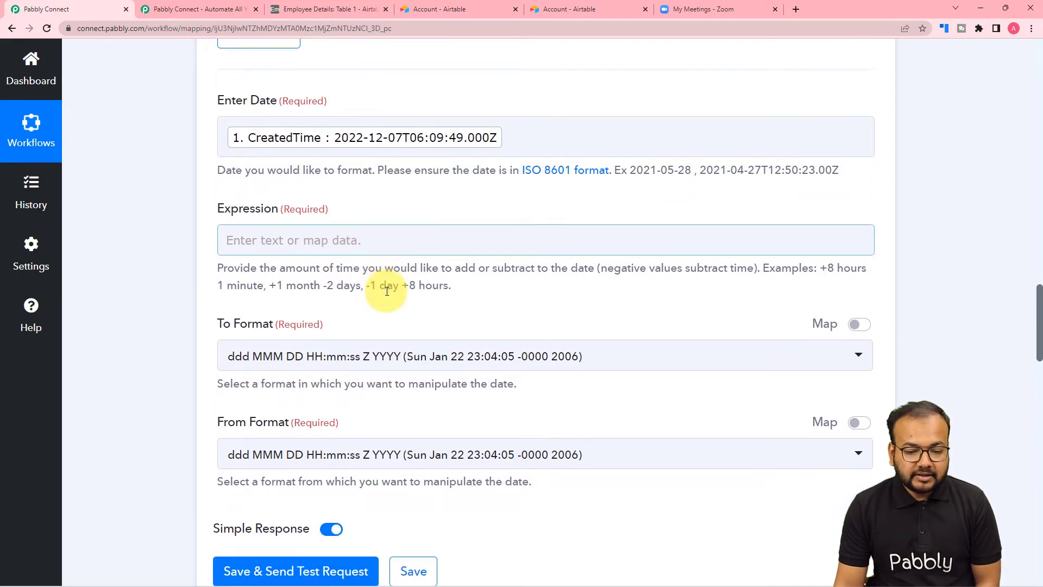
{"action": "left_click", "coordinate": [341, 241]}
{"action": "left_click", "coordinate": [340, 242]}
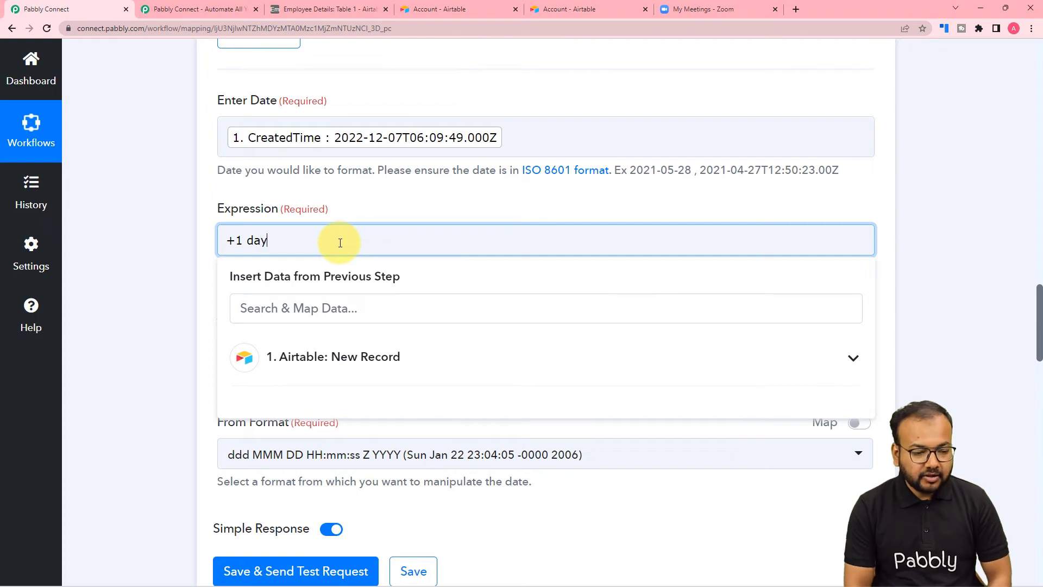
{"action": "left_click", "coordinate": [361, 203]}
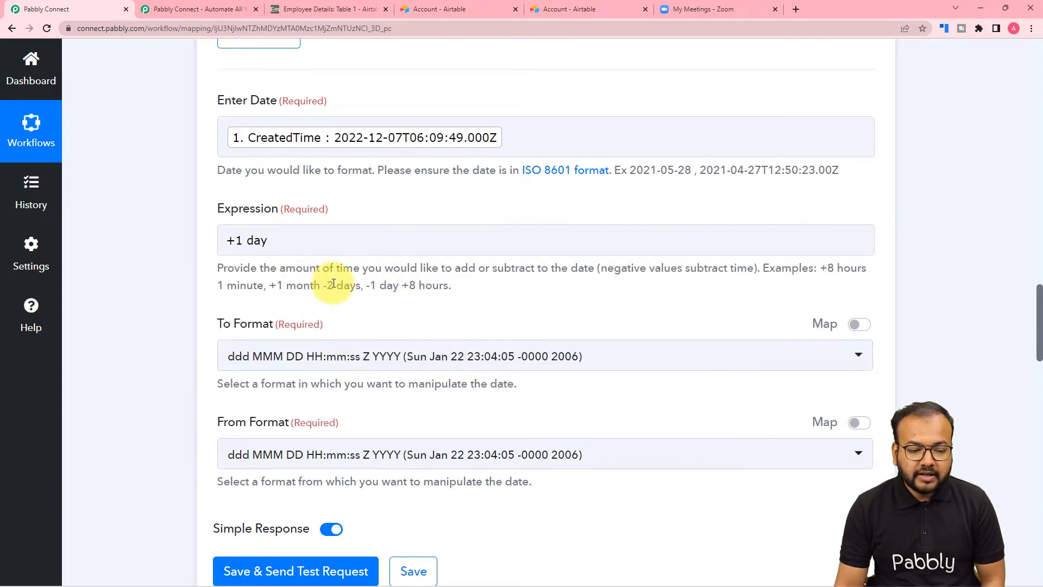
Step: Set the formatter's To Format to YYYY-MM-DDTHH:mm:ssZ, matching the pattern the Zoom start time requires
{"action": "scroll", "coordinate": [393, 295], "scroll_direction": "down", "scroll_amount": 3}
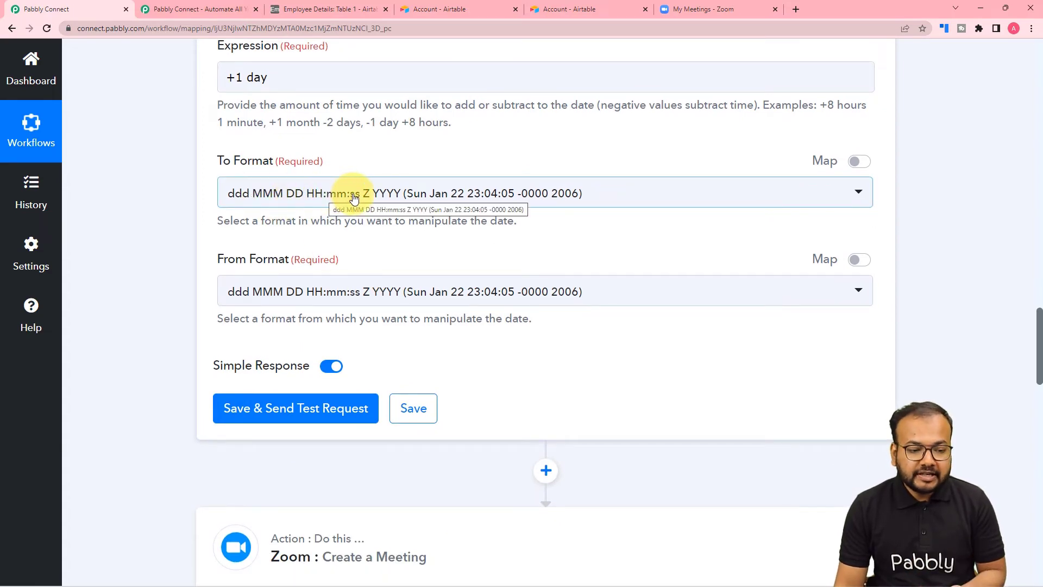
{"action": "scroll", "coordinate": [383, 200], "scroll_direction": "up", "scroll_amount": 5}
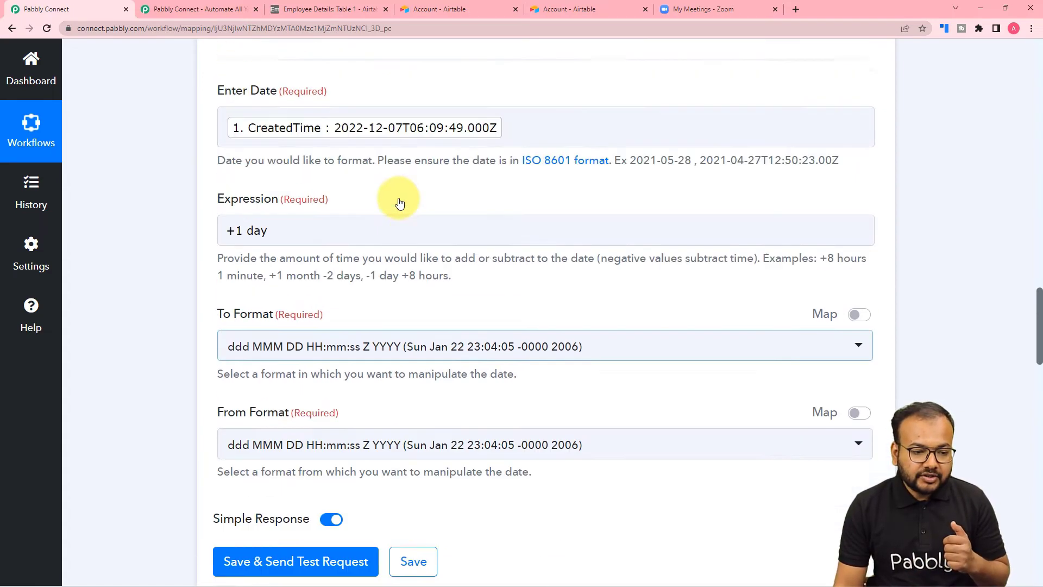
{"action": "scroll", "coordinate": [406, 311], "scroll_direction": "down", "scroll_amount": 15}
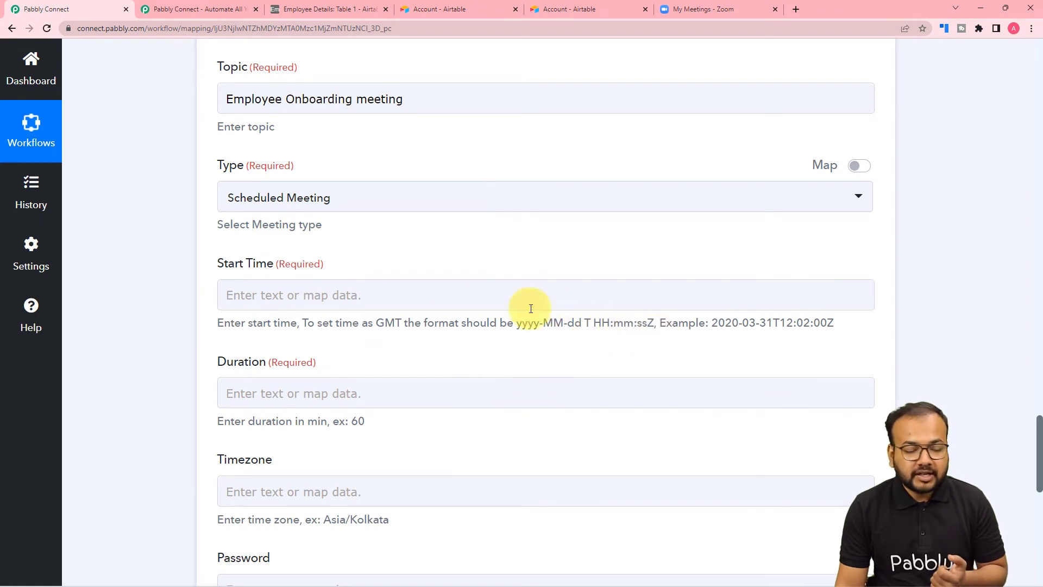
{"action": "scroll", "coordinate": [440, 279], "scroll_direction": "up", "scroll_amount": 10}
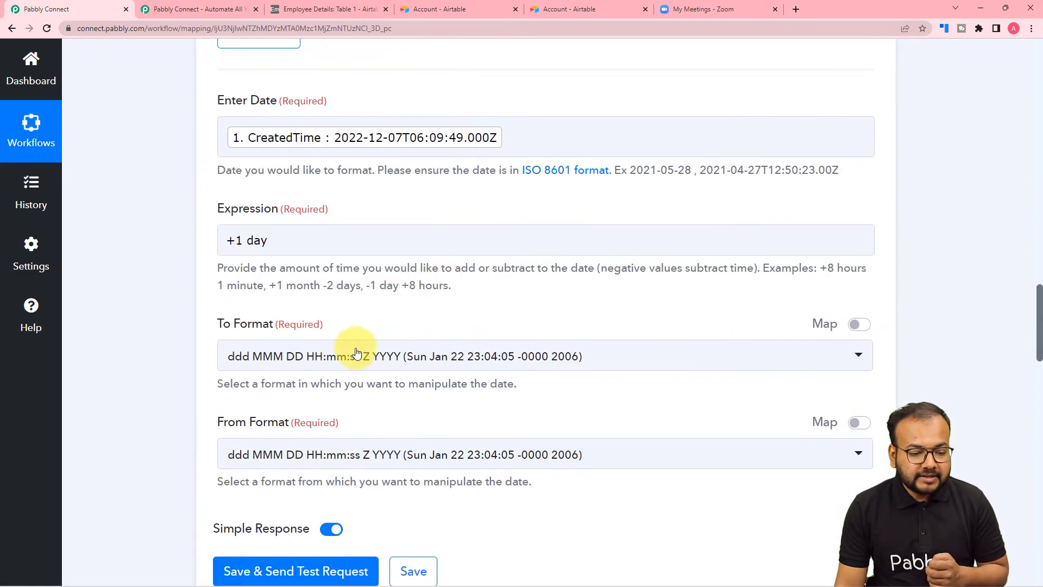
{"action": "left_click", "coordinate": [374, 354]}
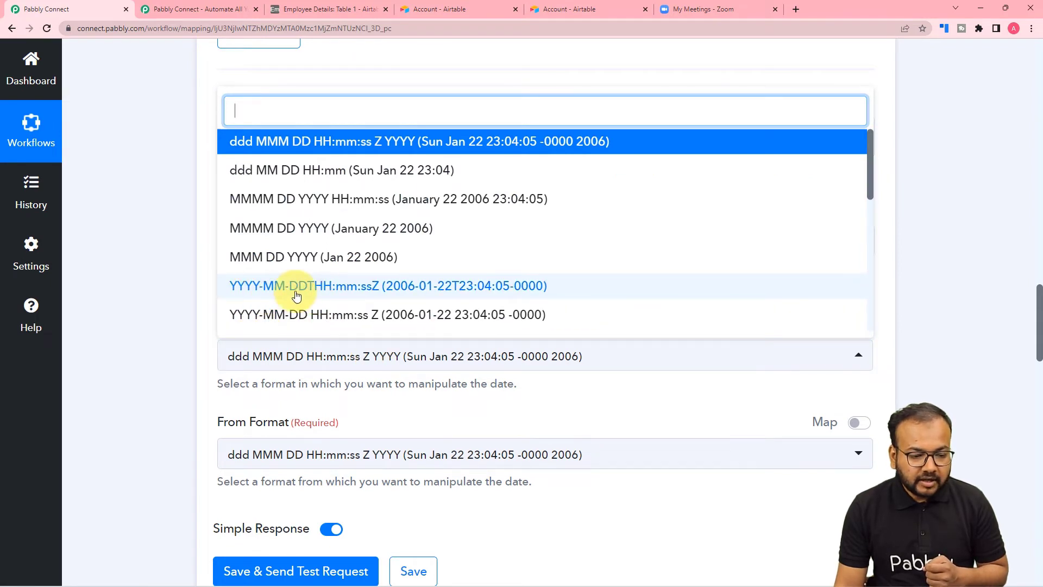
{"action": "left_click", "coordinate": [326, 293]}
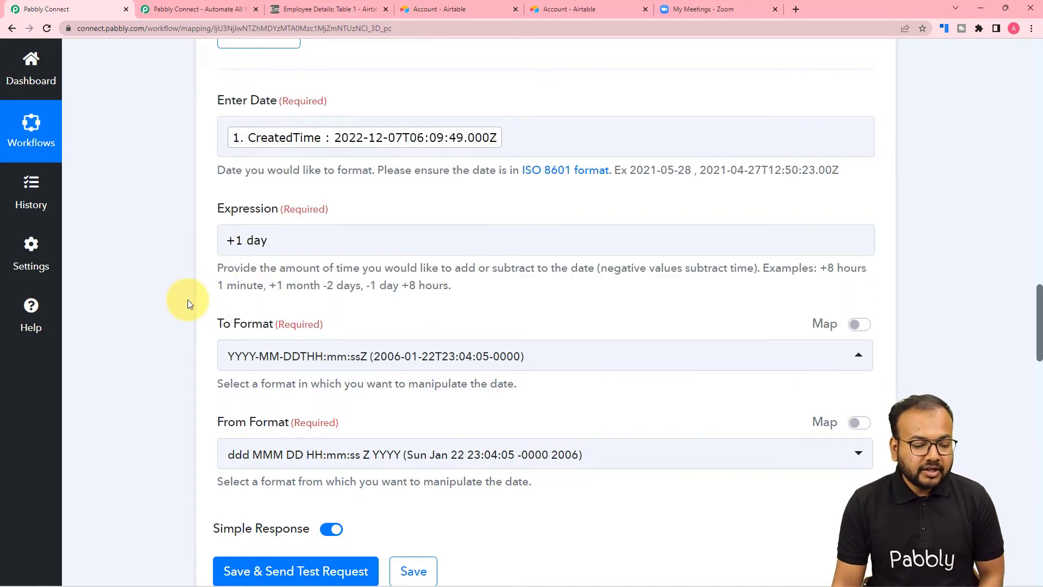
Step: Set the formatter's From Format to YYYY-MM-DDTHH:mm:ssZ
{"action": "scroll", "coordinate": [187, 303], "scroll_direction": "down", "scroll_amount": 2}
{"action": "scroll", "coordinate": [337, 301], "scroll_direction": "up", "scroll_amount": 3}
{"action": "scroll", "coordinate": [375, 271], "scroll_direction": "down", "scroll_amount": 1}
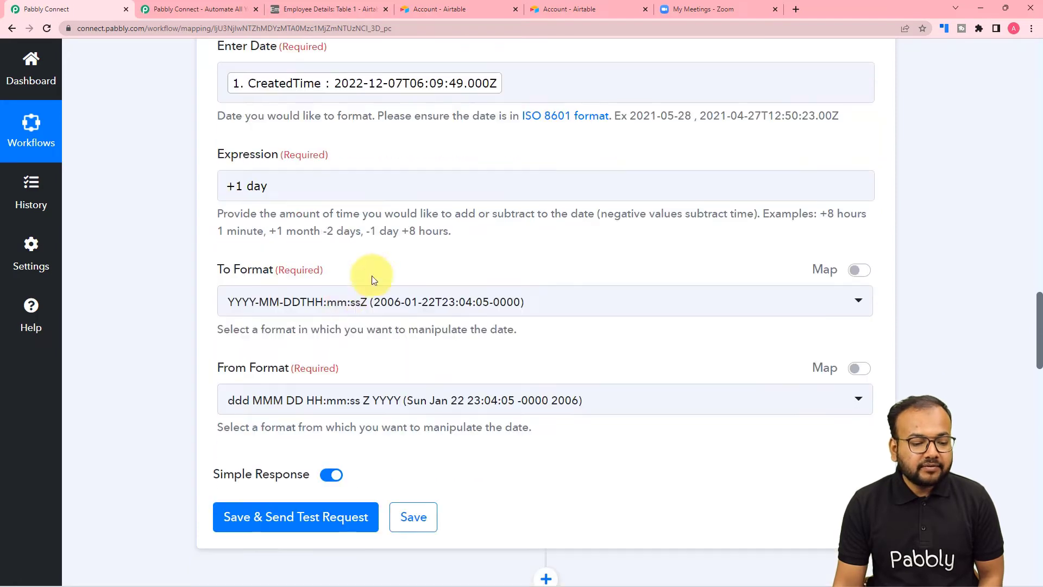
{"action": "scroll", "coordinate": [376, 274], "scroll_direction": "down", "scroll_amount": 3}
{"action": "left_click", "coordinate": [332, 237]}
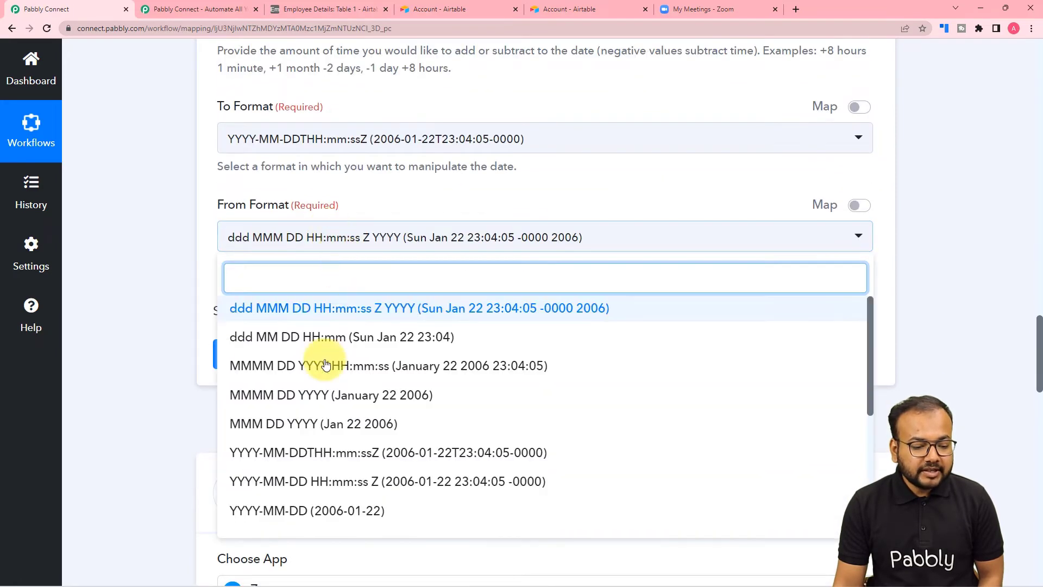
{"action": "left_click", "coordinate": [268, 453]}
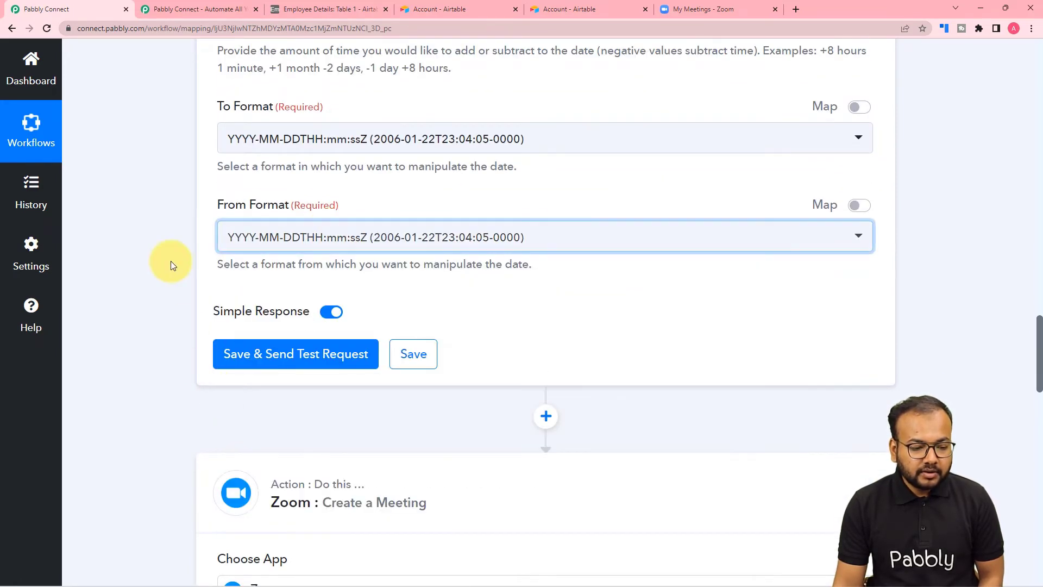
Step: Save the Date/Time Formatter action with a test request and compare the returned date with the CreatedTime input
{"action": "scroll", "coordinate": [185, 260], "scroll_direction": "down", "scroll_amount": 3}
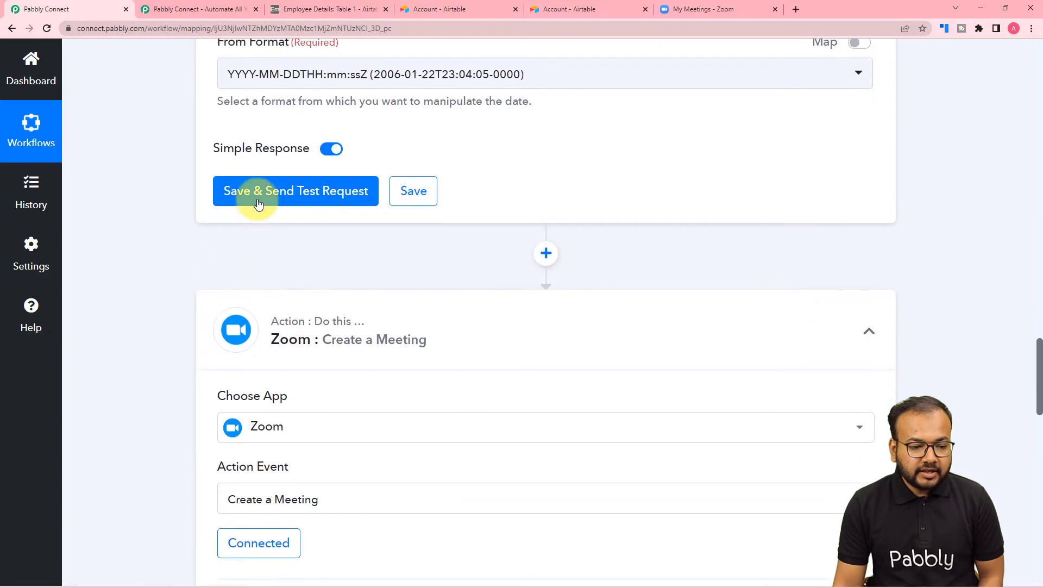
{"action": "left_click", "coordinate": [229, 187]}
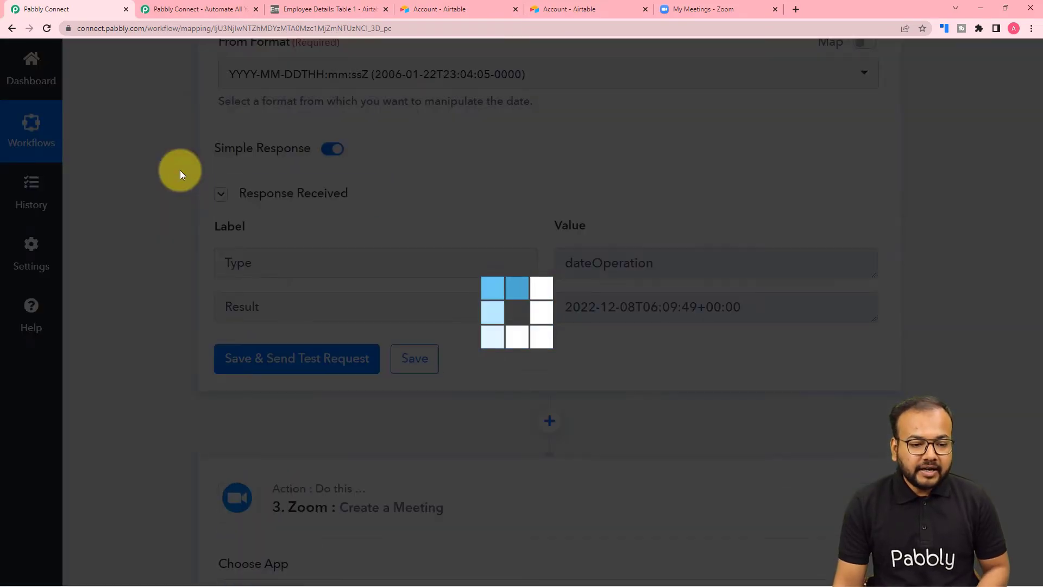
{"action": "scroll", "coordinate": [181, 170], "scroll_direction": "up", "scroll_amount": 2}
{"action": "scroll", "coordinate": [180, 171], "scroll_direction": "up", "scroll_amount": 7}
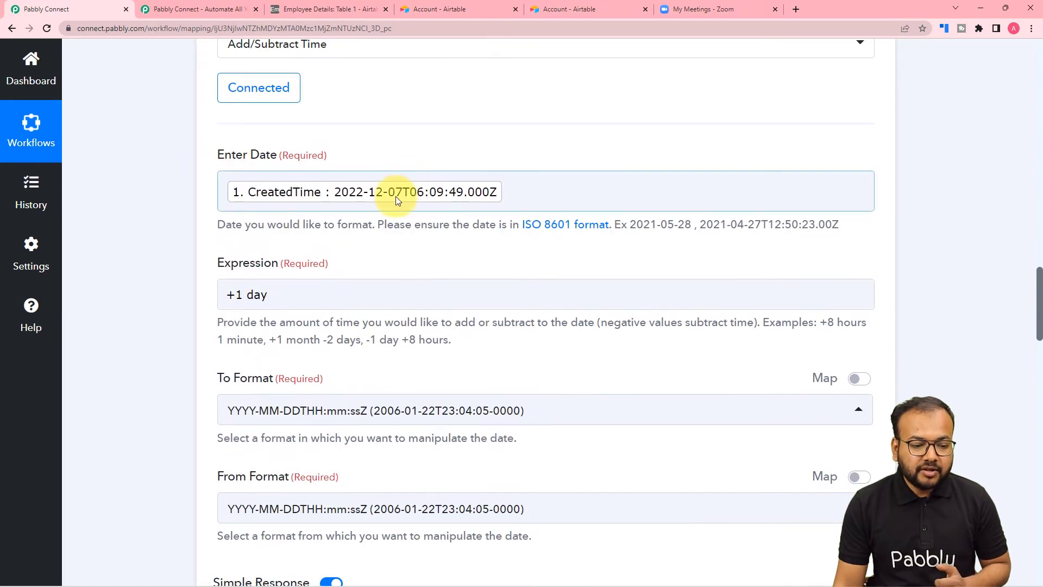
{"action": "scroll", "coordinate": [392, 243], "scroll_direction": "down", "scroll_amount": 9}
{"action": "scroll", "coordinate": [392, 243], "scroll_direction": "down", "scroll_amount": 2}
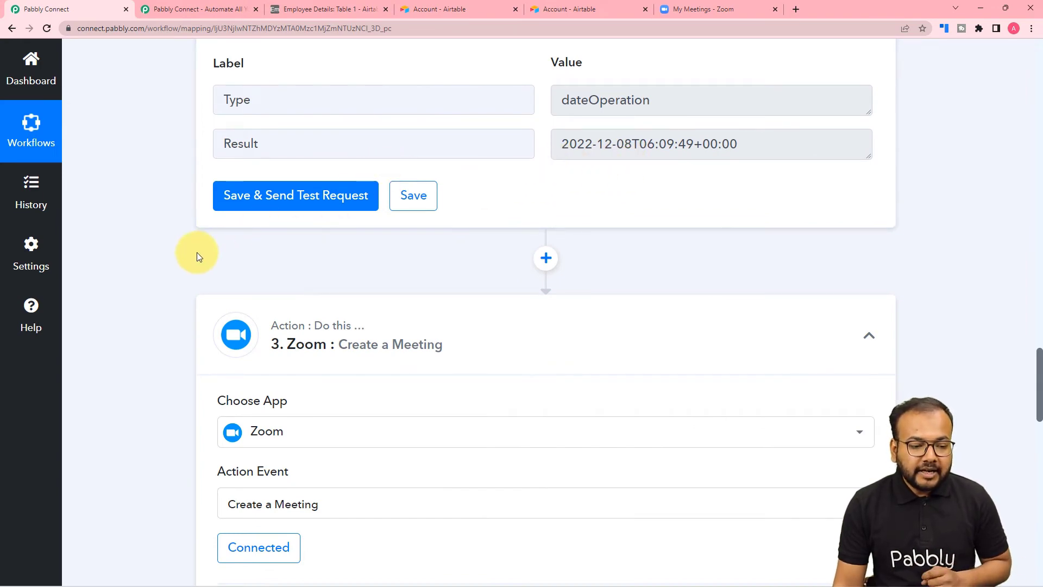
Step: Reopen the Zoom action's connection settings and save the existing connection Zoom #41 again to reload the mapping data
{"action": "scroll", "coordinate": [197, 252], "scroll_direction": "down", "scroll_amount": 12}
{"action": "left_click", "coordinate": [278, 192]}
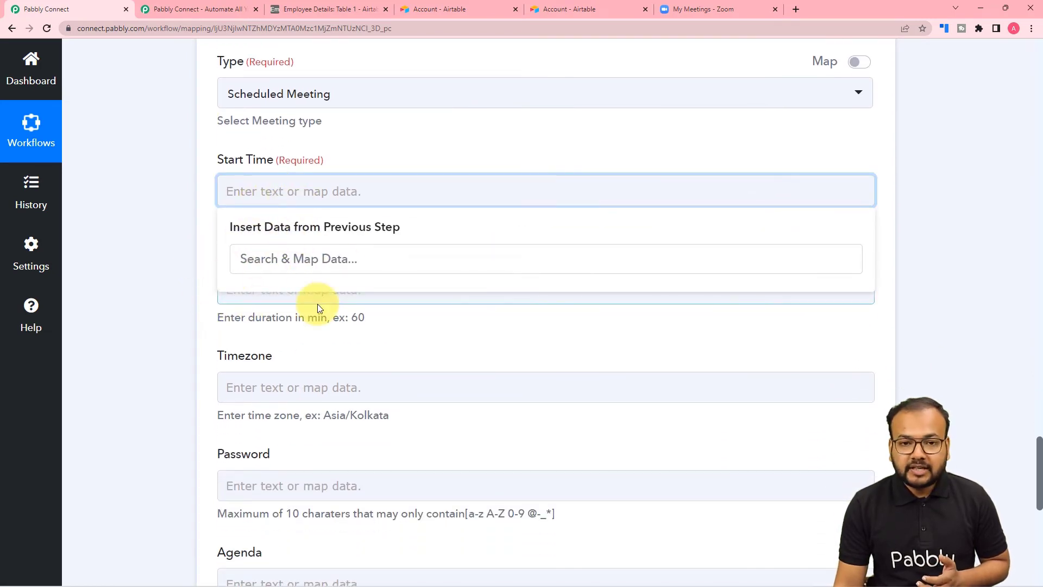
{"action": "scroll", "coordinate": [161, 273], "scroll_direction": "up", "scroll_amount": 2}
{"action": "scroll", "coordinate": [162, 273], "scroll_direction": "up", "scroll_amount": 10}
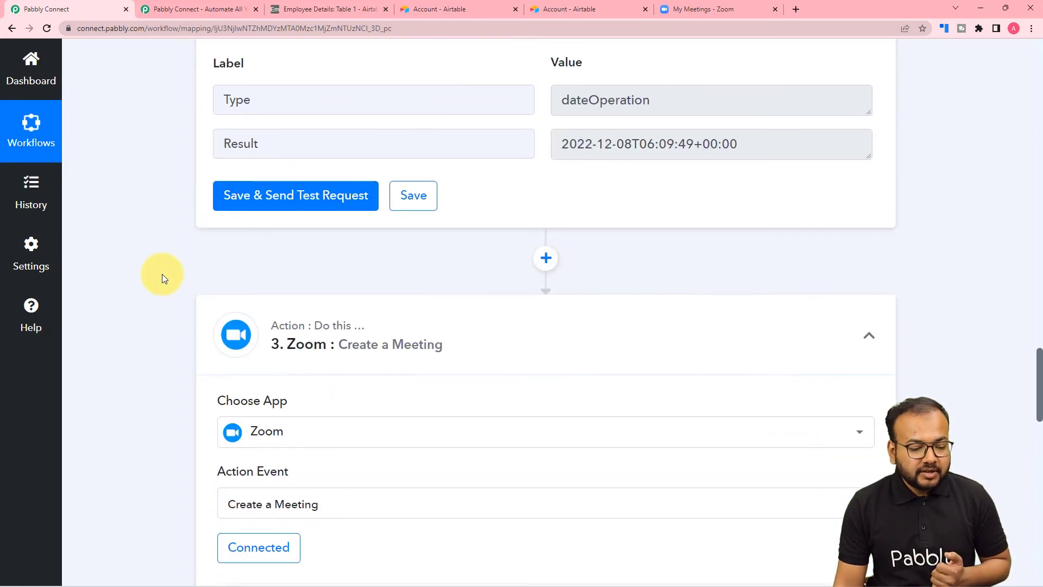
{"action": "scroll", "coordinate": [162, 274], "scroll_direction": "down", "scroll_amount": 5}
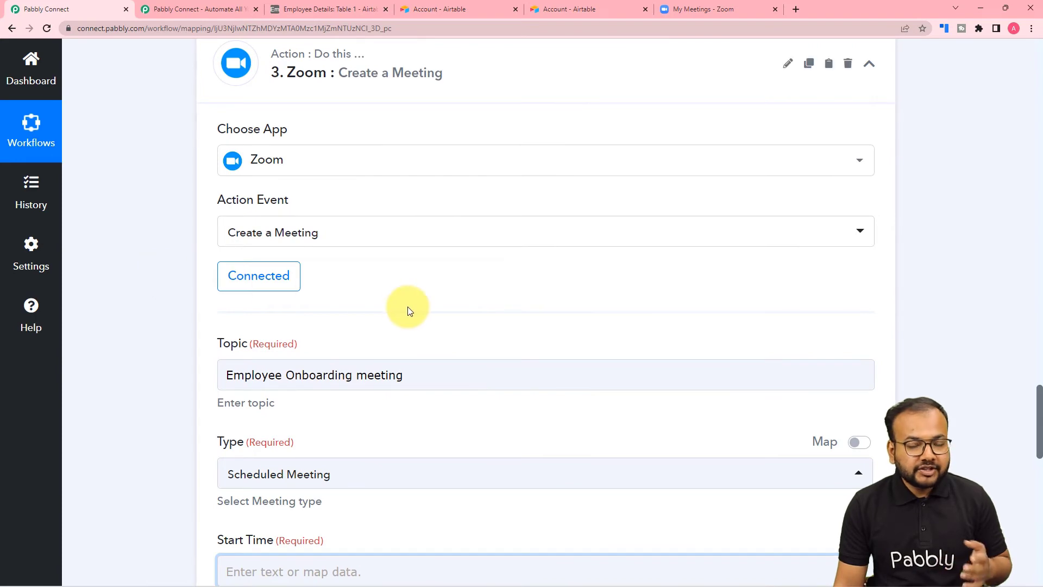
{"action": "left_click", "coordinate": [281, 280]}
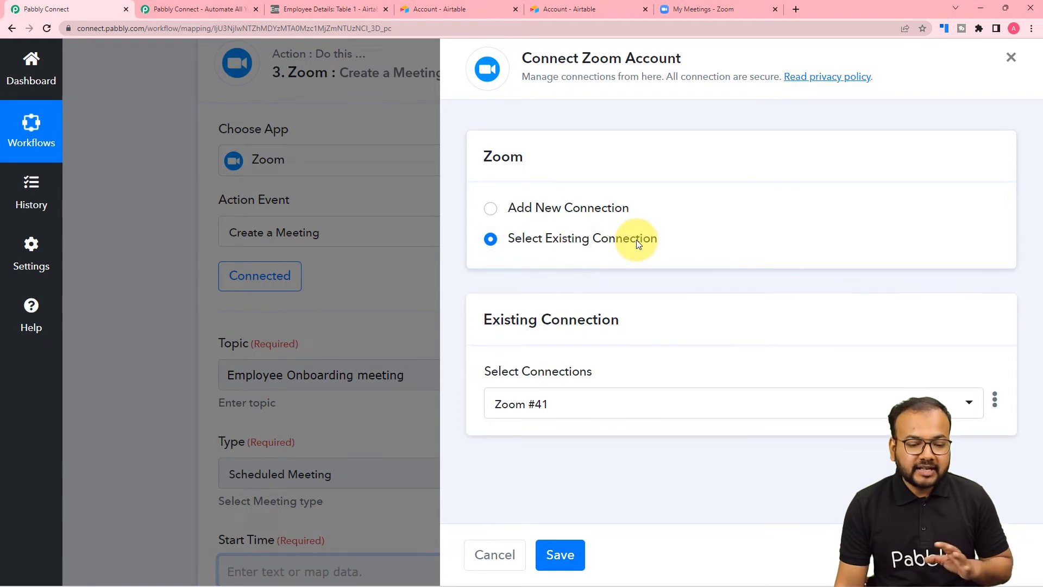
{"action": "left_click", "coordinate": [560, 554]}
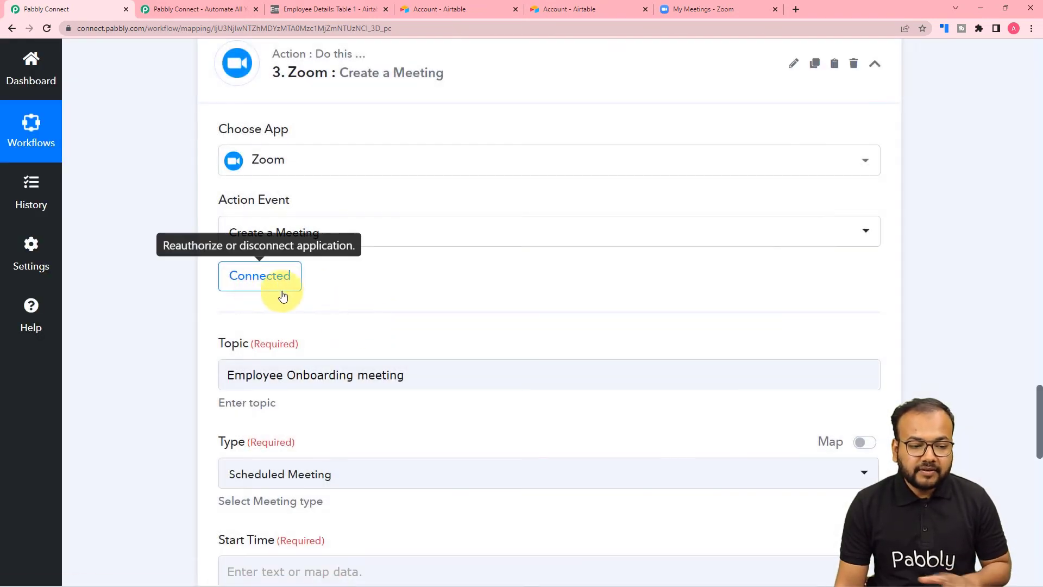
Step: Map the Date/Time Formatter's Result value into the Zoom meeting's Start Time
{"action": "scroll", "coordinate": [319, 299], "scroll_direction": "down", "scroll_amount": 6}
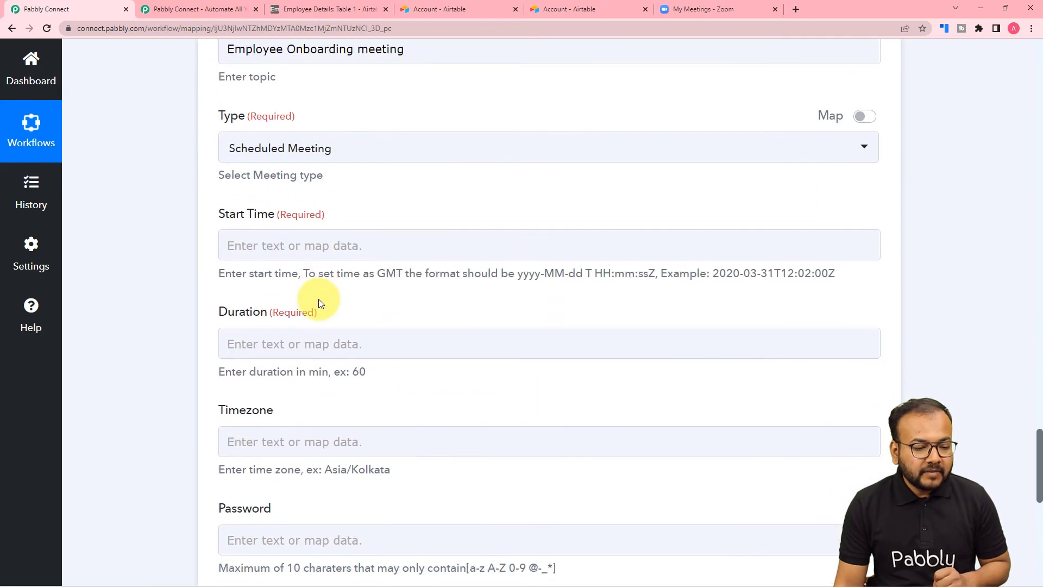
{"action": "left_click", "coordinate": [317, 253]}
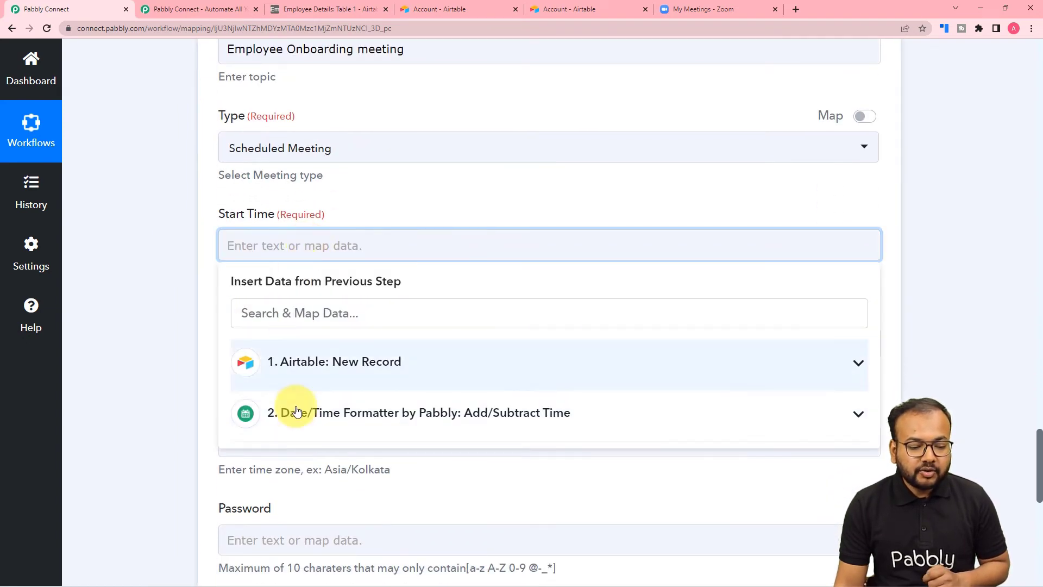
{"action": "left_click", "coordinate": [289, 416]}
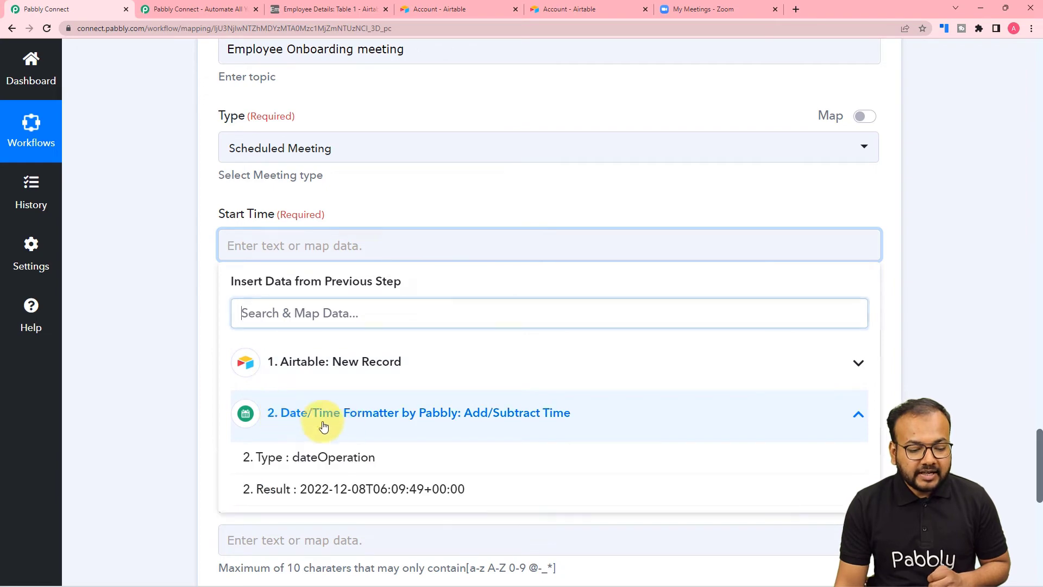
{"action": "left_click", "coordinate": [303, 489]}
{"action": "left_click", "coordinate": [175, 348]}
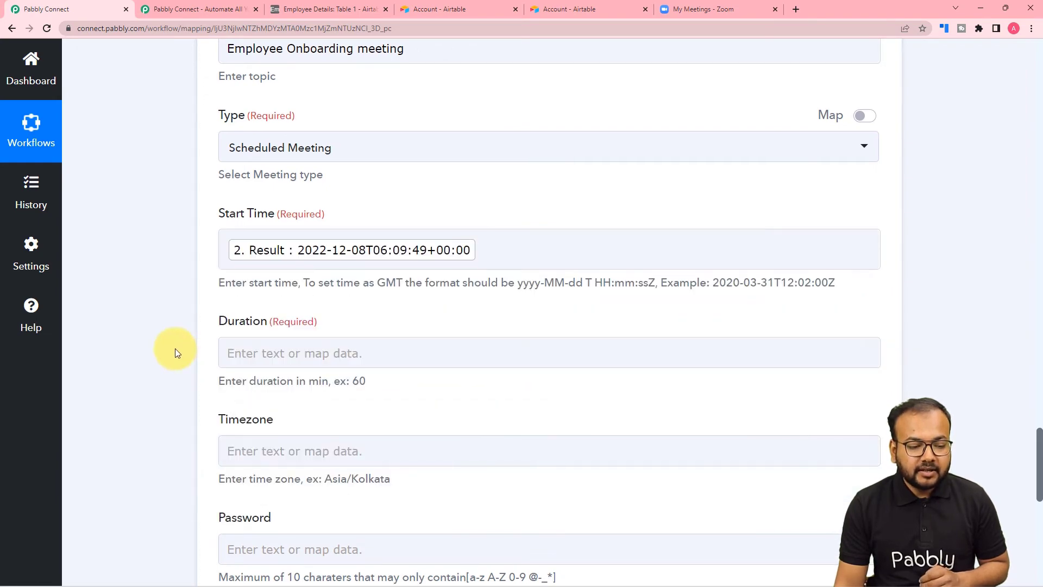
Step: Set the Zoom meeting's duration to 45 minutes
{"action": "scroll", "coordinate": [303, 203], "scroll_direction": "down", "scroll_amount": 2}
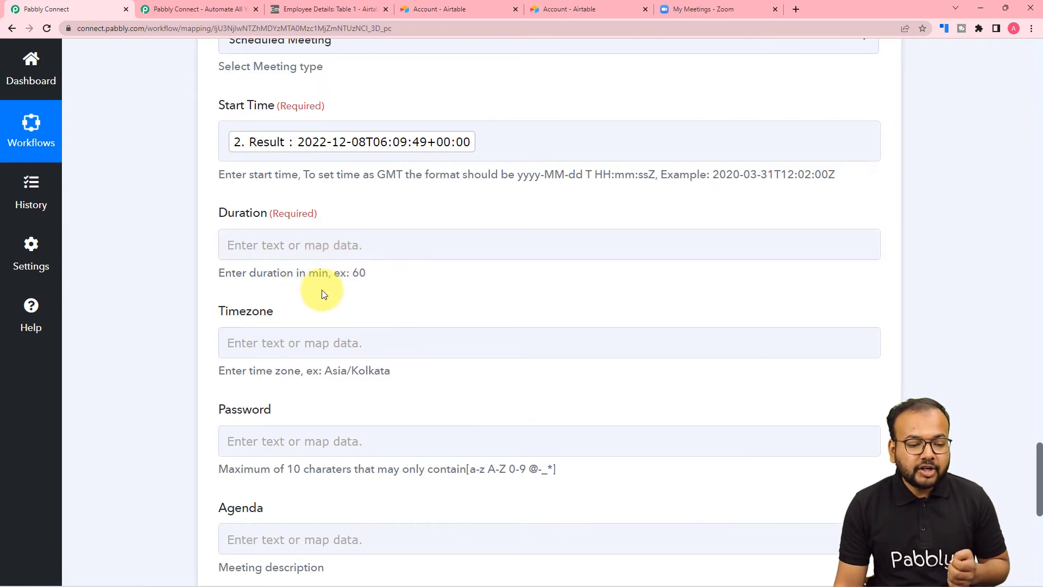
{"action": "left_click", "coordinate": [323, 237]}
{"action": "type", "text": "45"}
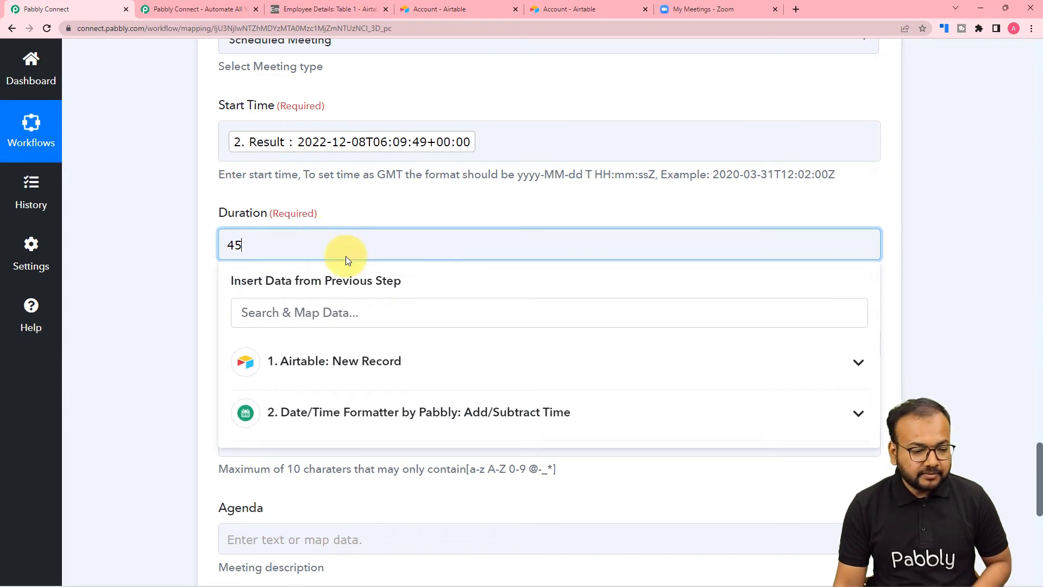
{"action": "left_click", "coordinate": [354, 210]}
{"action": "scroll", "coordinate": [354, 209], "scroll_direction": "down", "scroll_amount": 3}
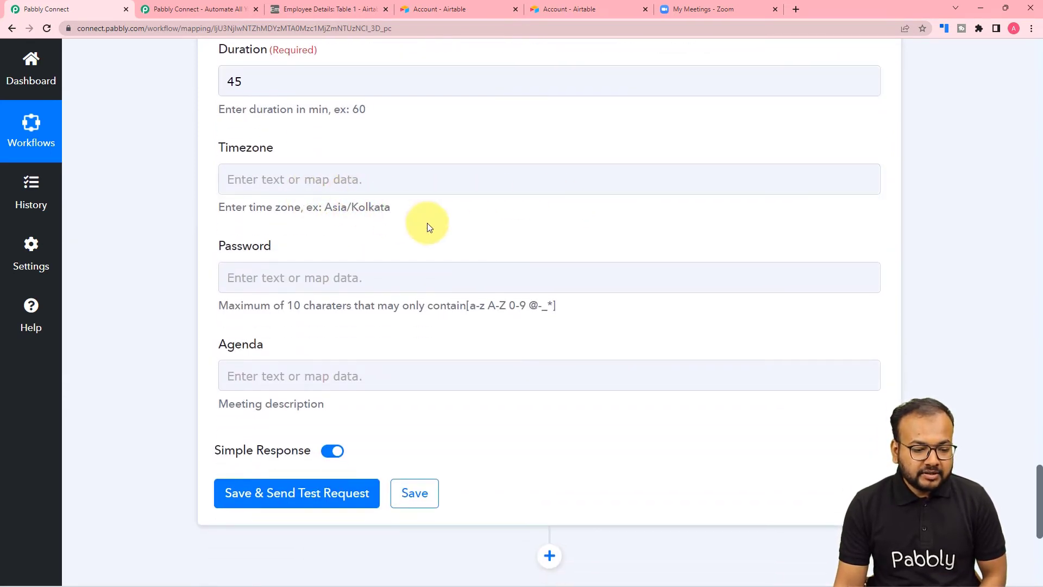
Step: Enter "Employee onboarding" as the Zoom meeting's agenda, leaving the timezone and password empty
{"action": "scroll", "coordinate": [408, 201], "scroll_direction": "down", "scroll_amount": 2}
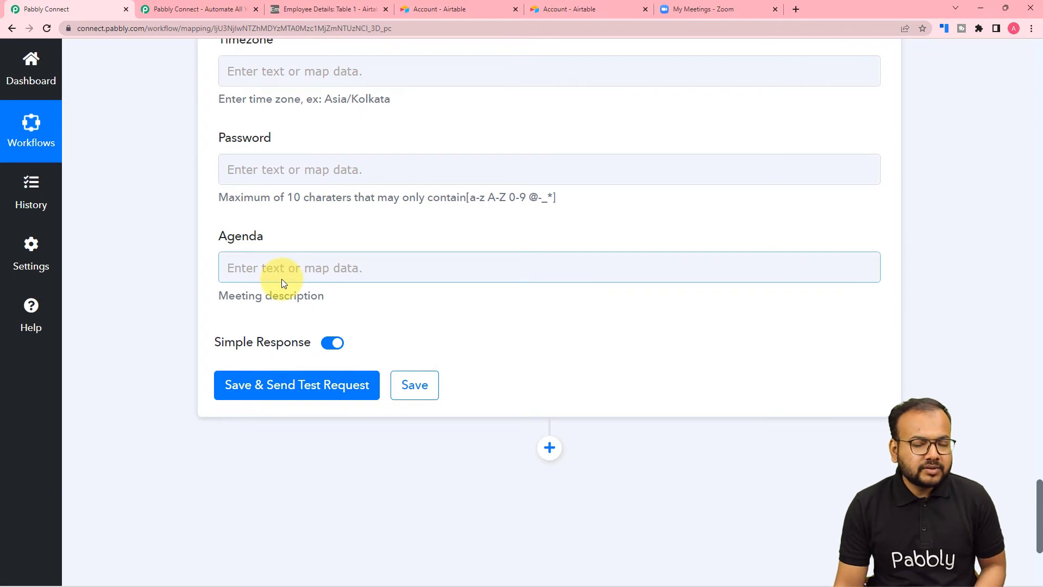
{"action": "left_click", "coordinate": [338, 270]}
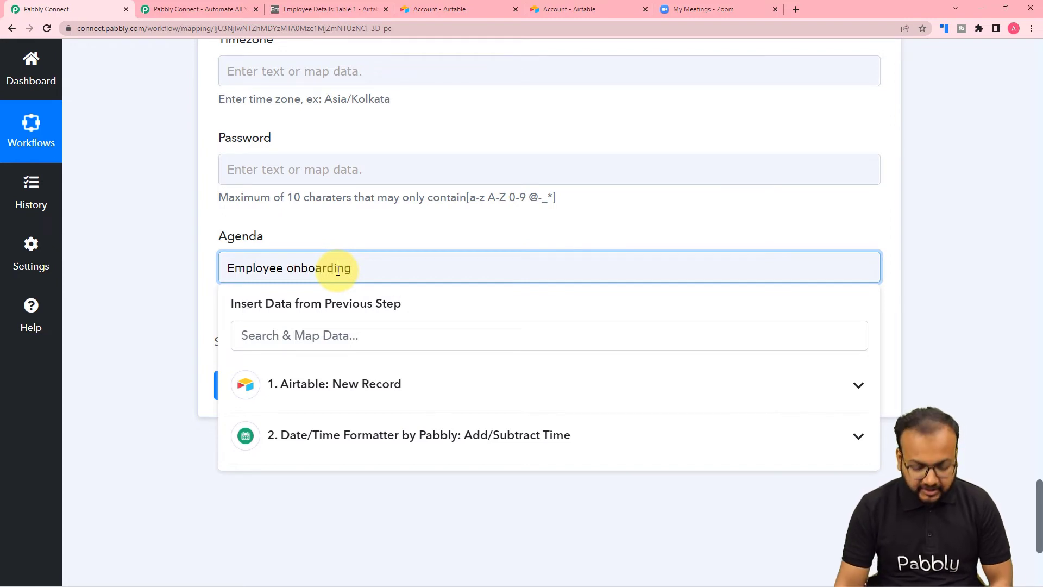
{"action": "left_click", "coordinate": [413, 223]}
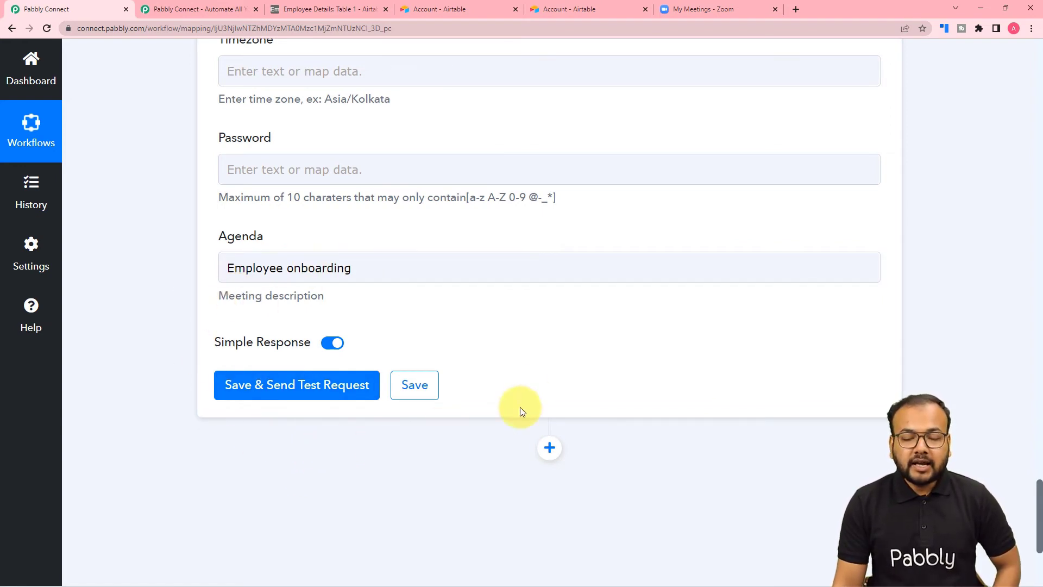
Step: Check the upcoming meetings in Zoom, return to Pabbly Connect, and save the Create a Meeting action with a test request
{"action": "left_click", "coordinate": [713, 6]}
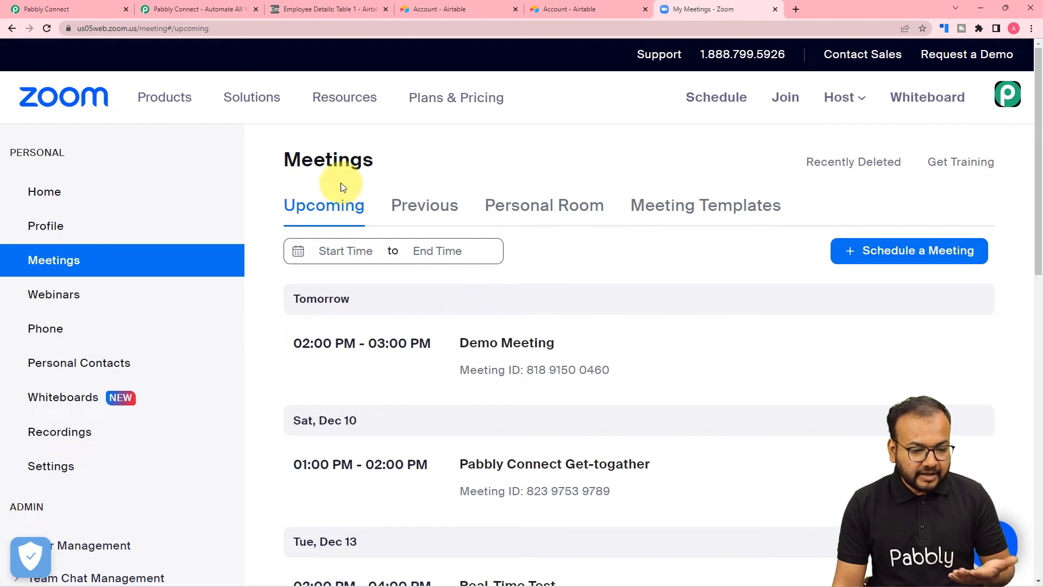
{"action": "left_click", "coordinate": [44, 9]}
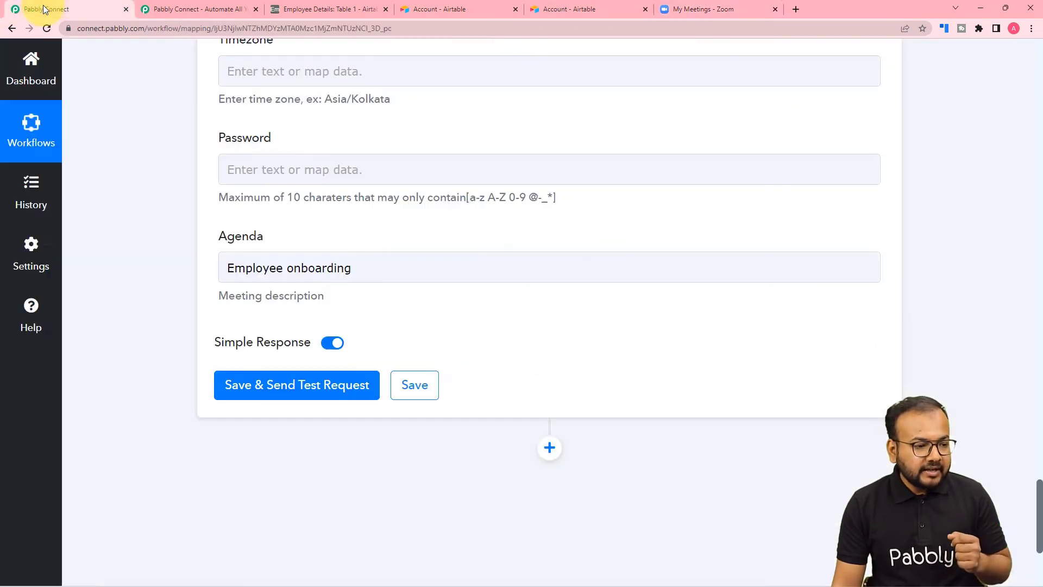
{"action": "left_click", "coordinate": [228, 384]}
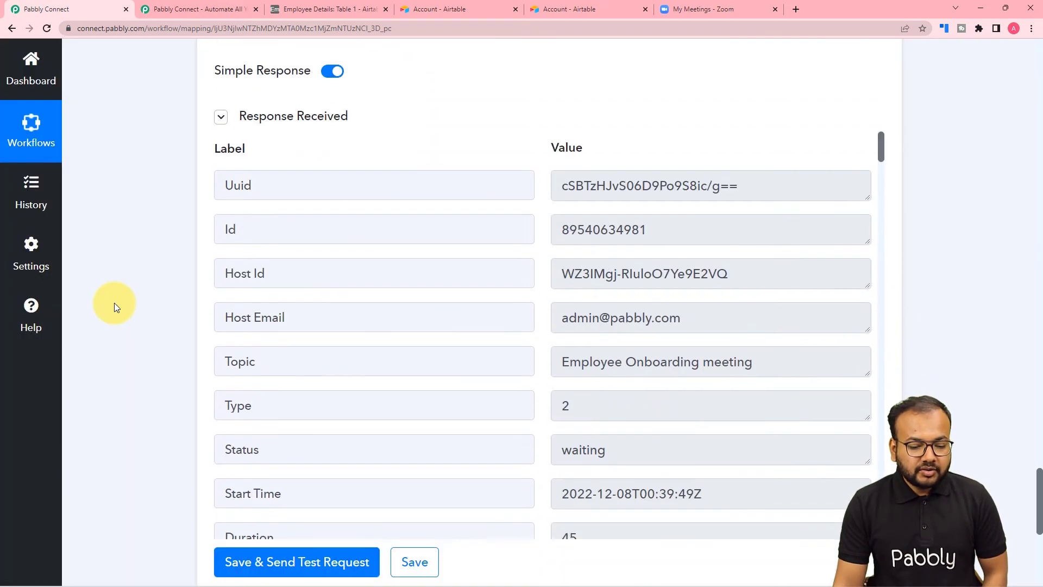
{"action": "scroll", "coordinate": [291, 326], "scroll_direction": "down", "scroll_amount": 6}
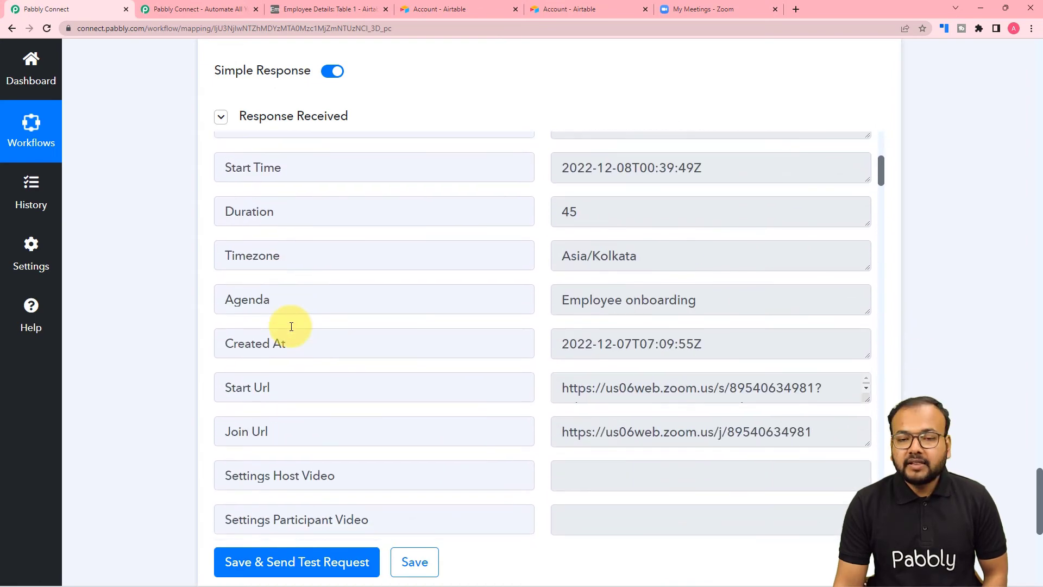
Step: Switch to Zoom, reload the upcoming meetings, and check the list for the Employee Onboarding meeting
{"action": "left_click", "coordinate": [681, 5]}
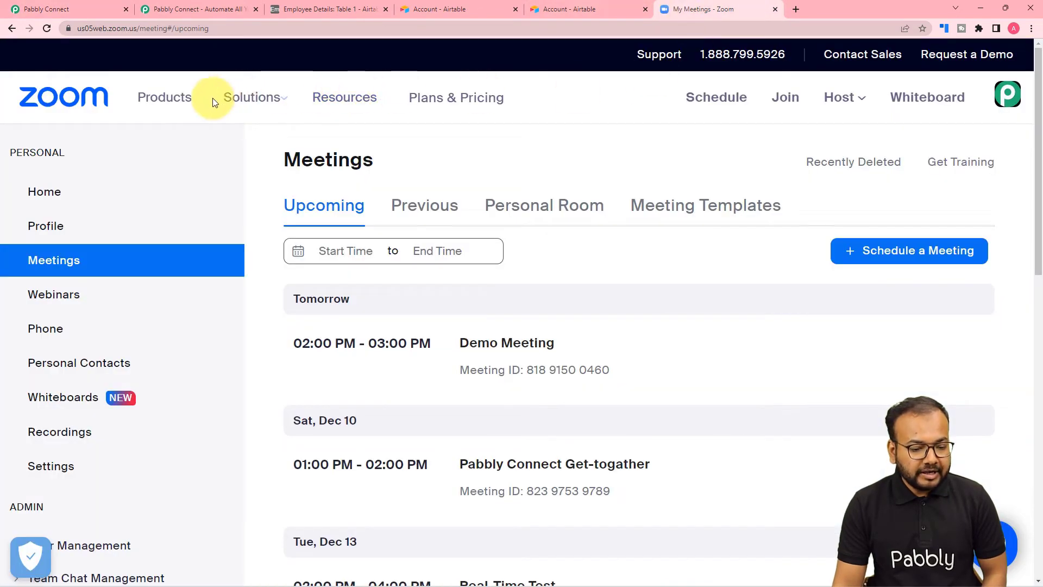
{"action": "left_click", "coordinate": [47, 29]}
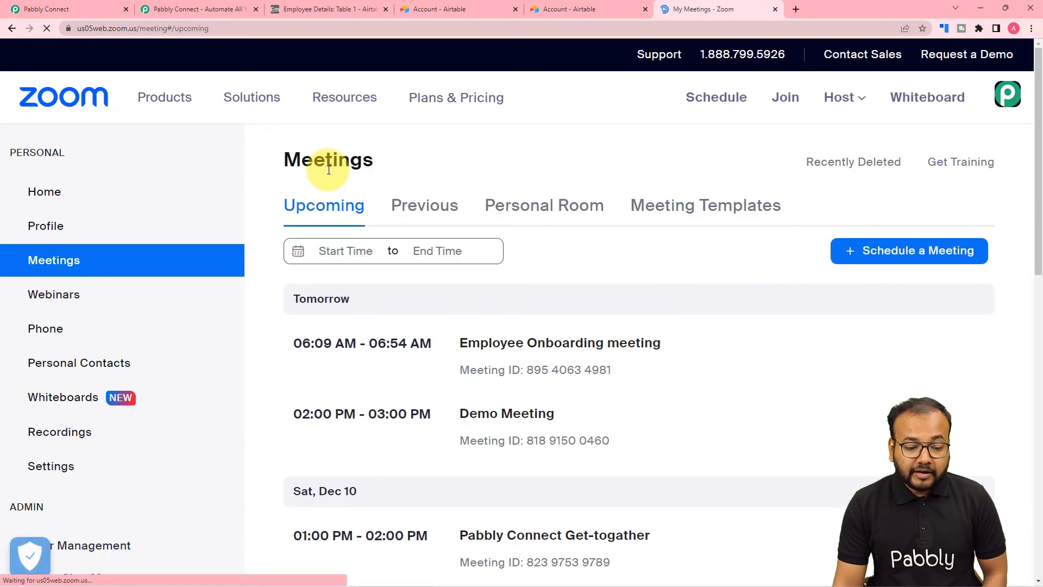
{"action": "scroll", "coordinate": [328, 171], "scroll_direction": "down", "scroll_amount": 2}
{"action": "scroll", "coordinate": [328, 174], "scroll_direction": "down", "scroll_amount": 1}
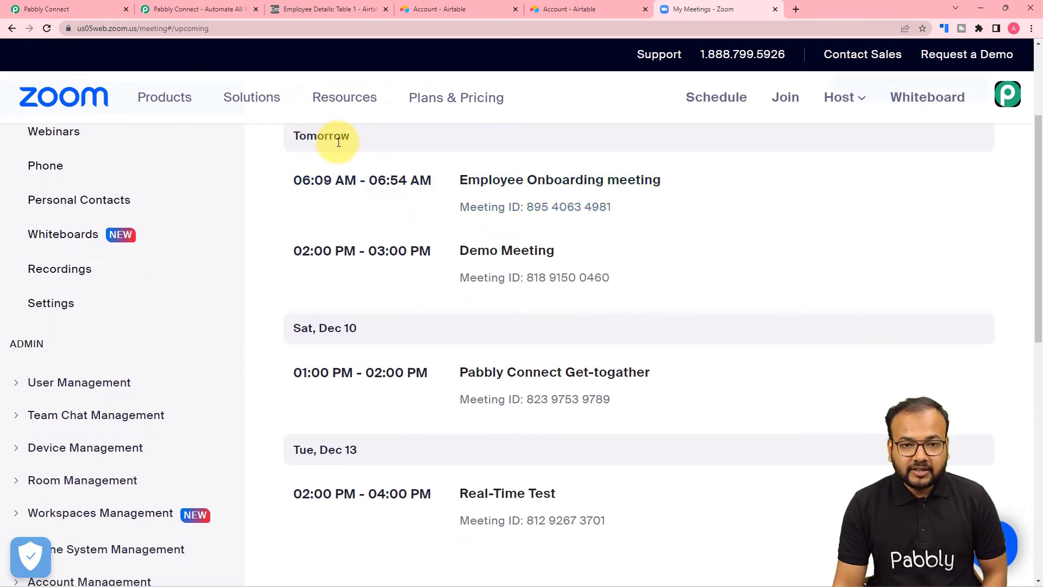
Step: Return to Pabbly Connect and examine the Create a Meeting action's test response, including the start and join URLs
{"action": "scroll", "coordinate": [373, 171], "scroll_direction": "up", "scroll_amount": 1}
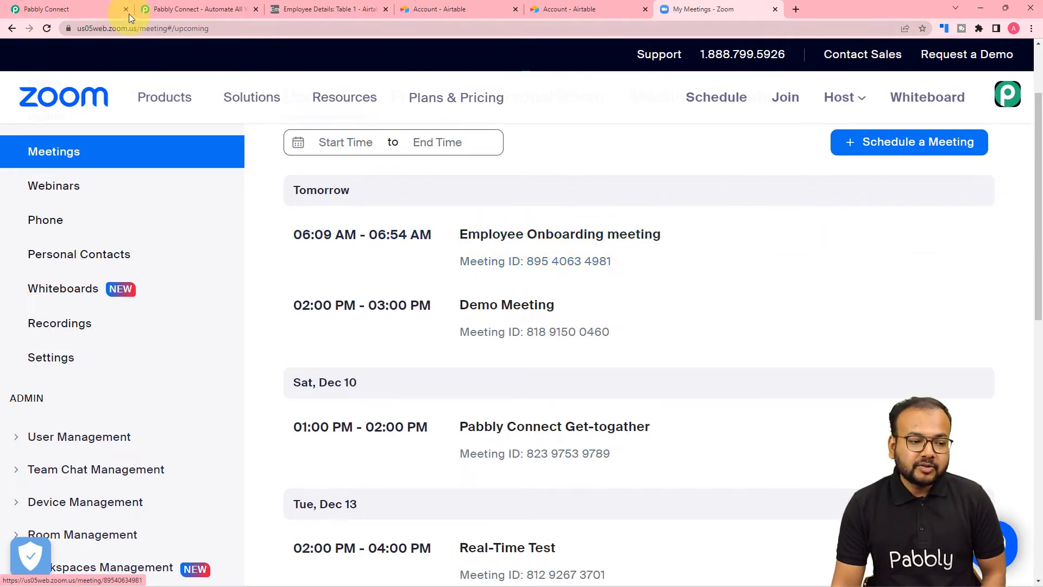
{"action": "left_click", "coordinate": [76, 9]}
{"action": "scroll", "coordinate": [178, 174], "scroll_direction": "up", "scroll_amount": 8}
{"action": "scroll", "coordinate": [135, 219], "scroll_direction": "up", "scroll_amount": 7}
{"action": "scroll", "coordinate": [135, 218], "scroll_direction": "down", "scroll_amount": 7}
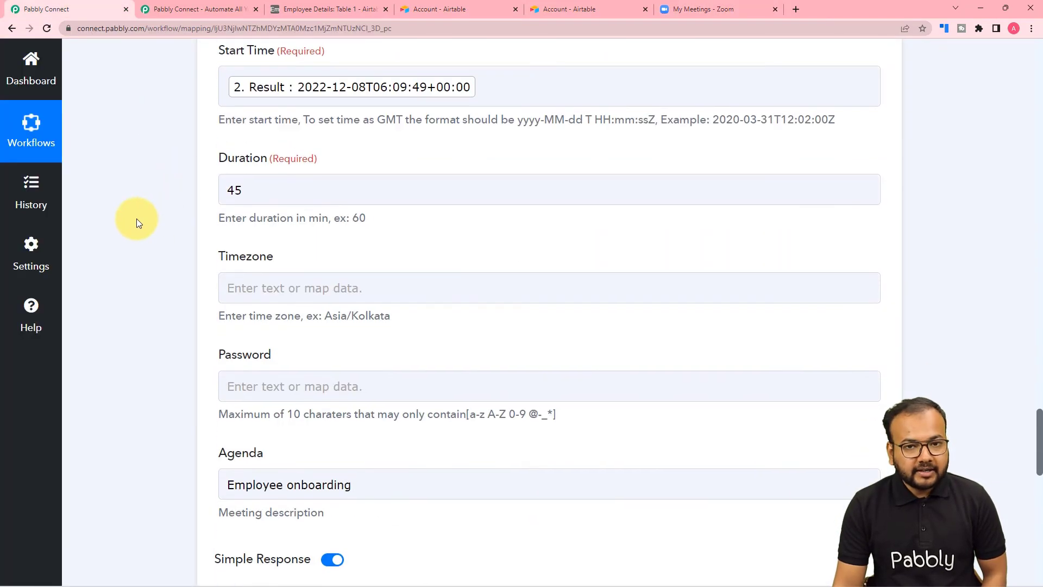
{"action": "scroll", "coordinate": [136, 218], "scroll_direction": "down", "scroll_amount": 10}
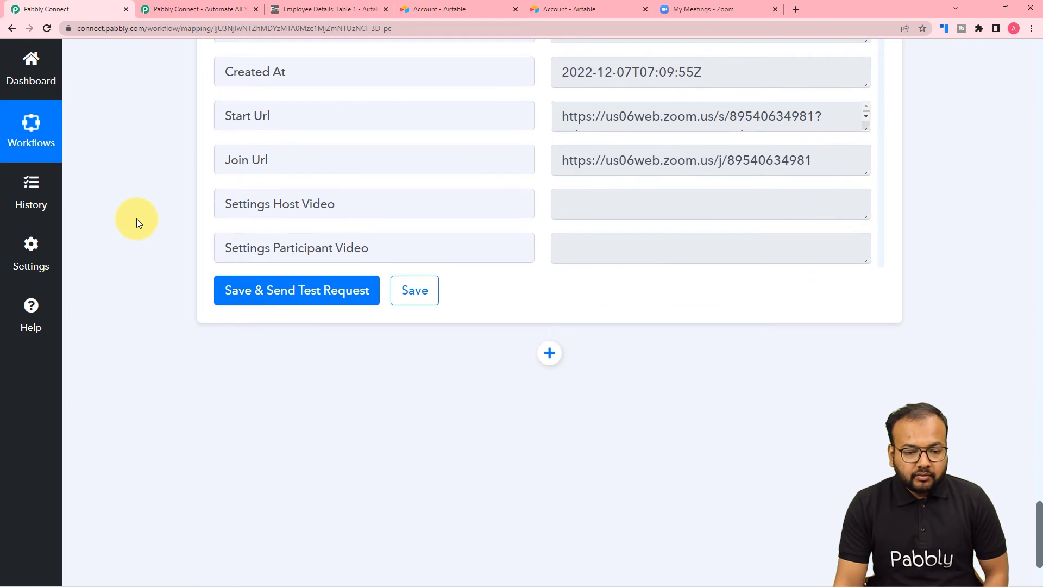
{"action": "scroll", "coordinate": [403, 188], "scroll_direction": "up", "scroll_amount": 3}
{"action": "scroll", "coordinate": [402, 189], "scroll_direction": "down", "scroll_amount": 1}
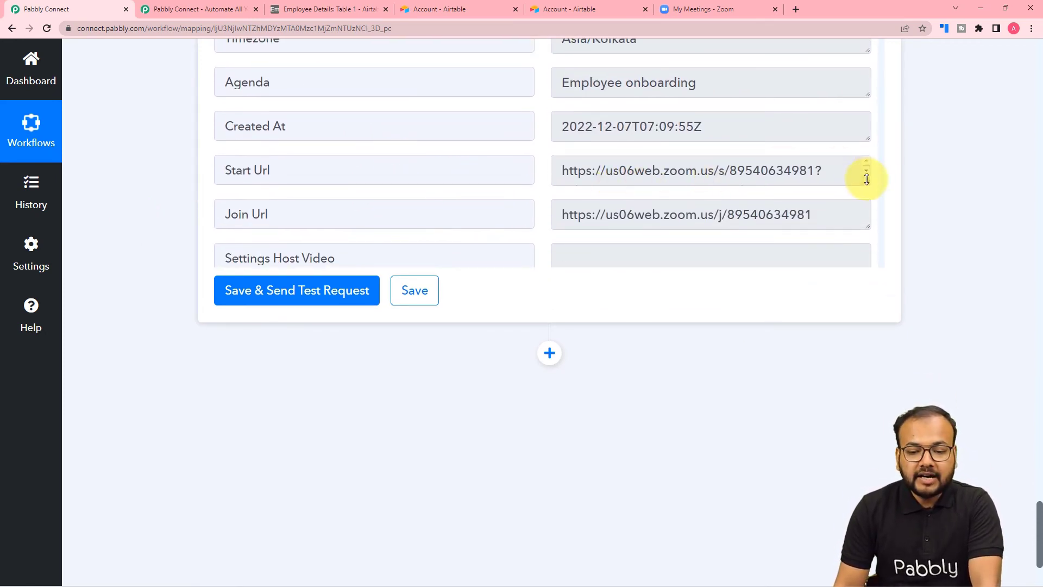
{"action": "left_click_drag", "start_coordinate": [868, 181], "coordinate": [868, 202]}
{"action": "scroll", "coordinate": [668, 180], "scroll_direction": "down", "scroll_amount": 1}
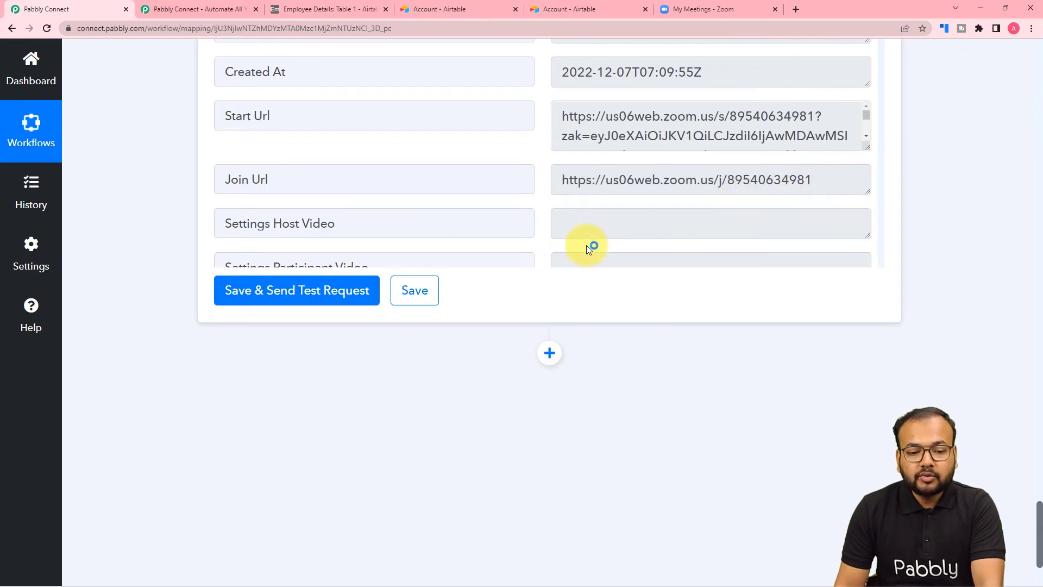
{"action": "scroll", "coordinate": [589, 244], "scroll_direction": "down", "scroll_amount": 1}
{"action": "scroll", "coordinate": [610, 265], "scroll_direction": "down", "scroll_amount": 2}
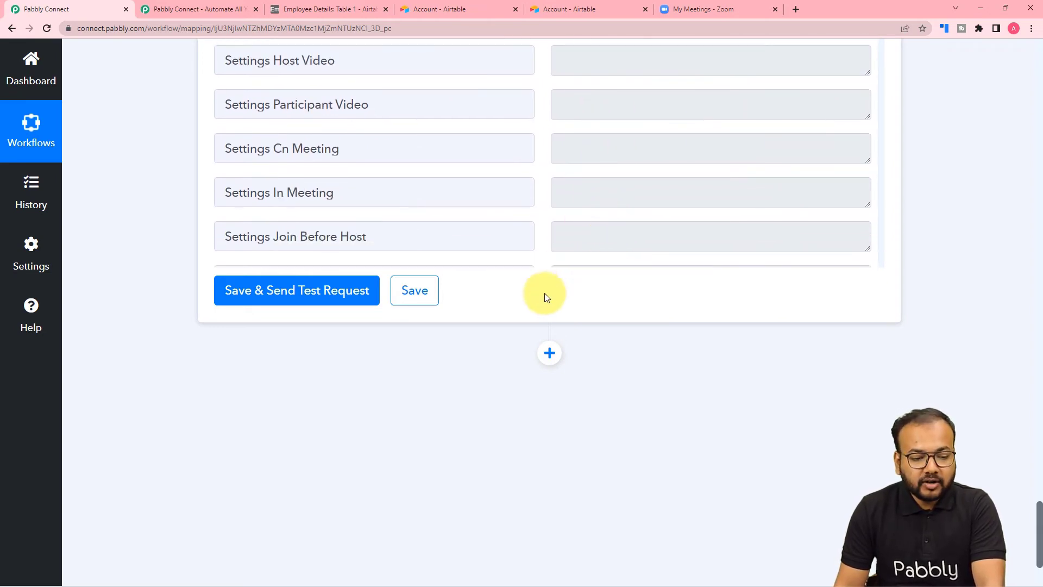
Step: Add an action after the Zoom meeting using Gmail with the Send Email event
{"action": "left_click", "coordinate": [550, 354]}
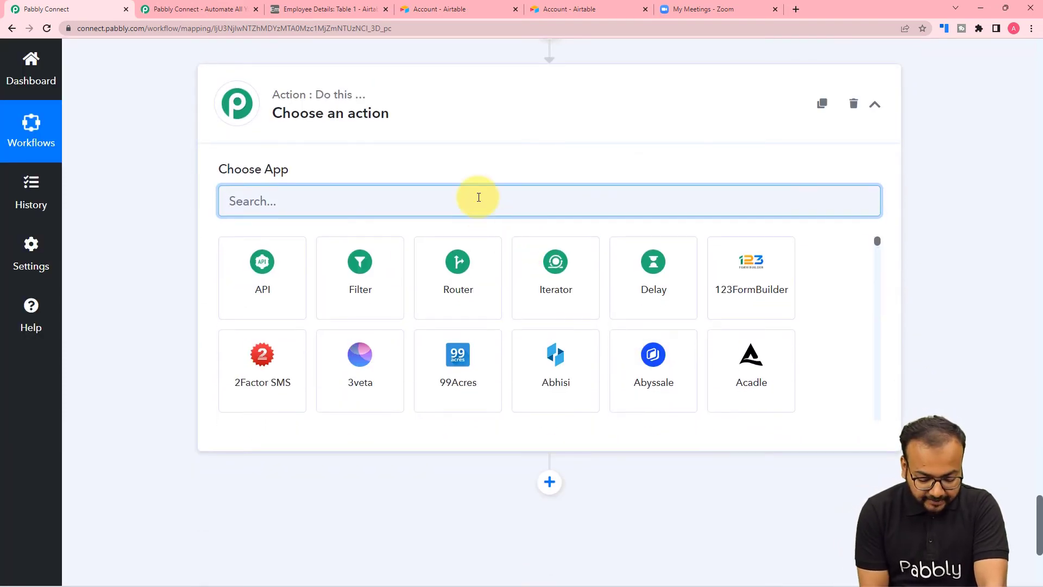
{"action": "type", "text": "g,"}
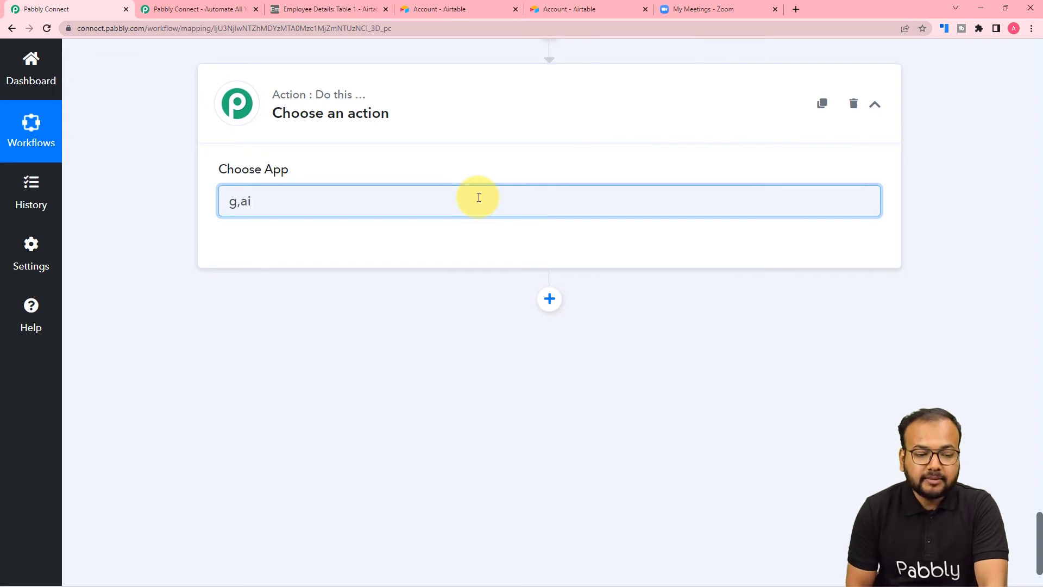
{"action": "key", "text": "BackSpace"}
{"action": "type", "text": "m"}
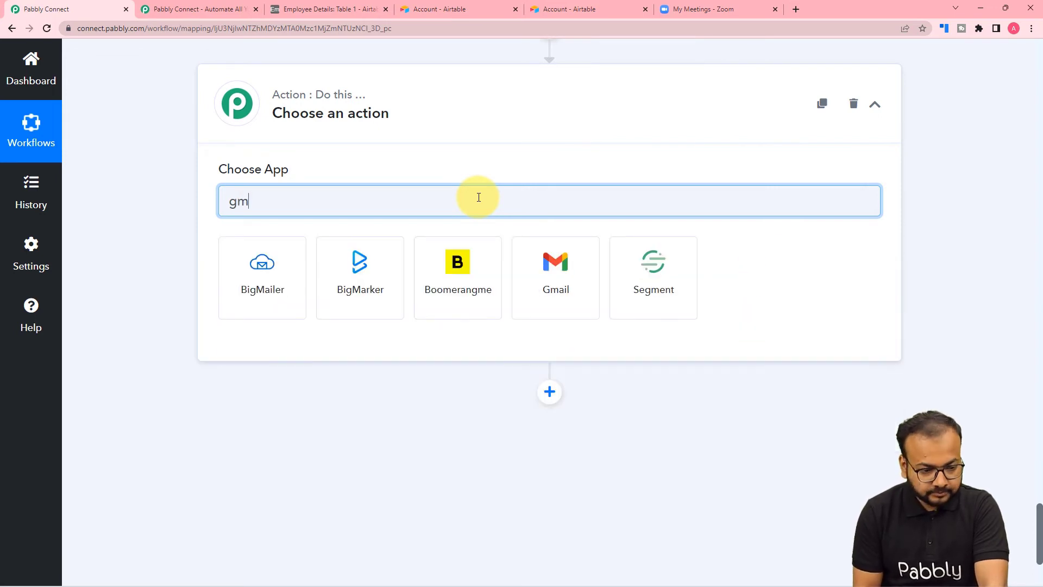
{"action": "left_click", "coordinate": [570, 314]}
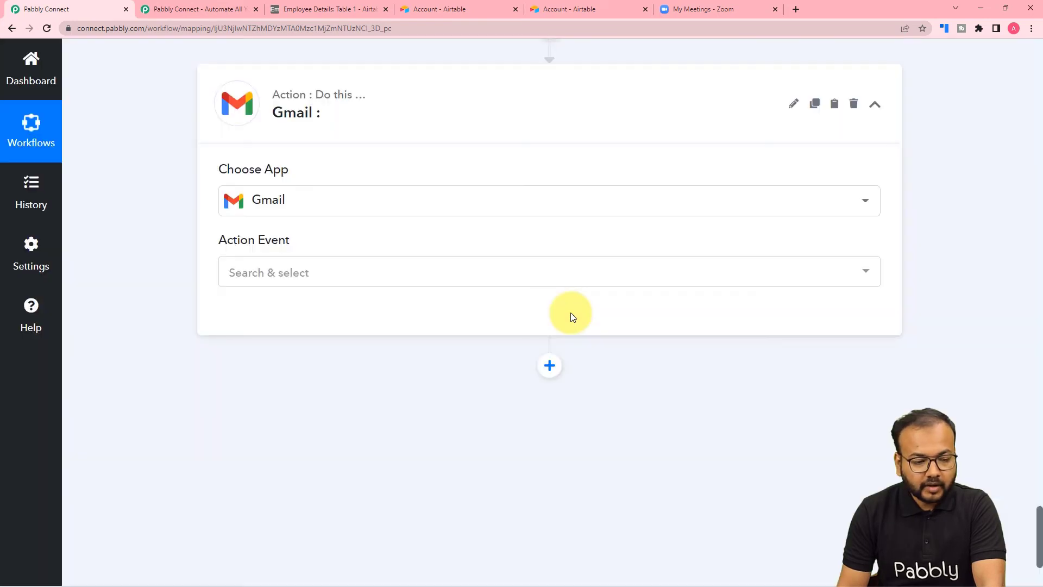
{"action": "left_click", "coordinate": [272, 272]}
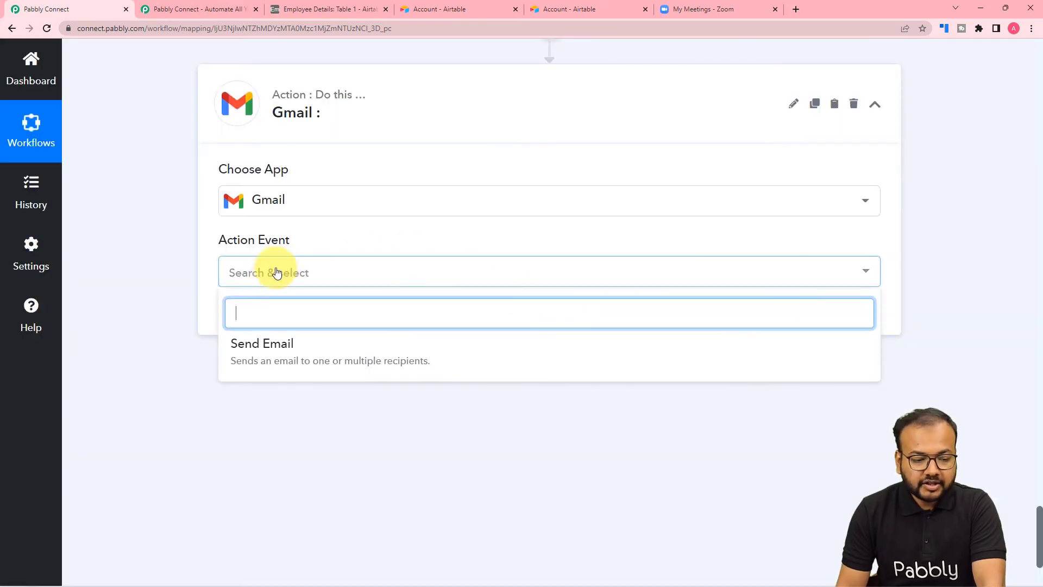
{"action": "left_click", "coordinate": [272, 346]}
Step: Connect Gmail through a new connection, choosing the Google account and granting Pabbly Connect access
{"action": "left_click", "coordinate": [247, 325]}
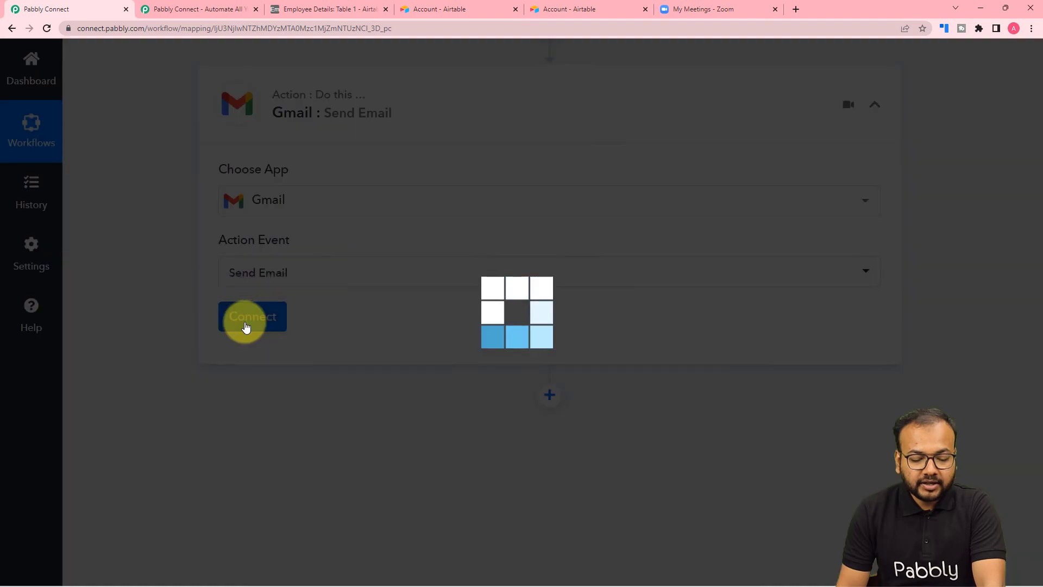
{"action": "left_click", "coordinate": [492, 209]}
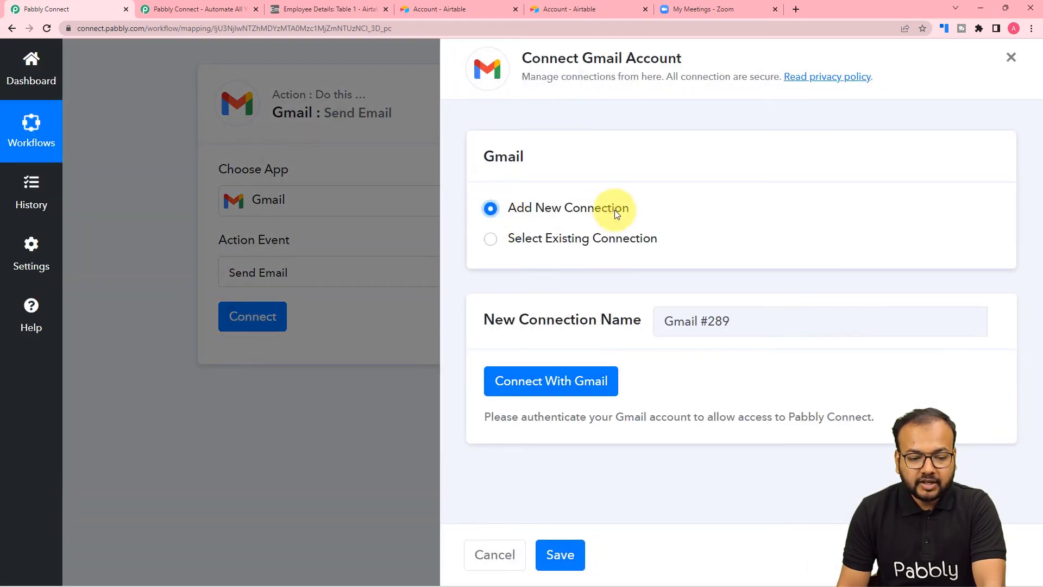
{"action": "left_click", "coordinate": [555, 383]}
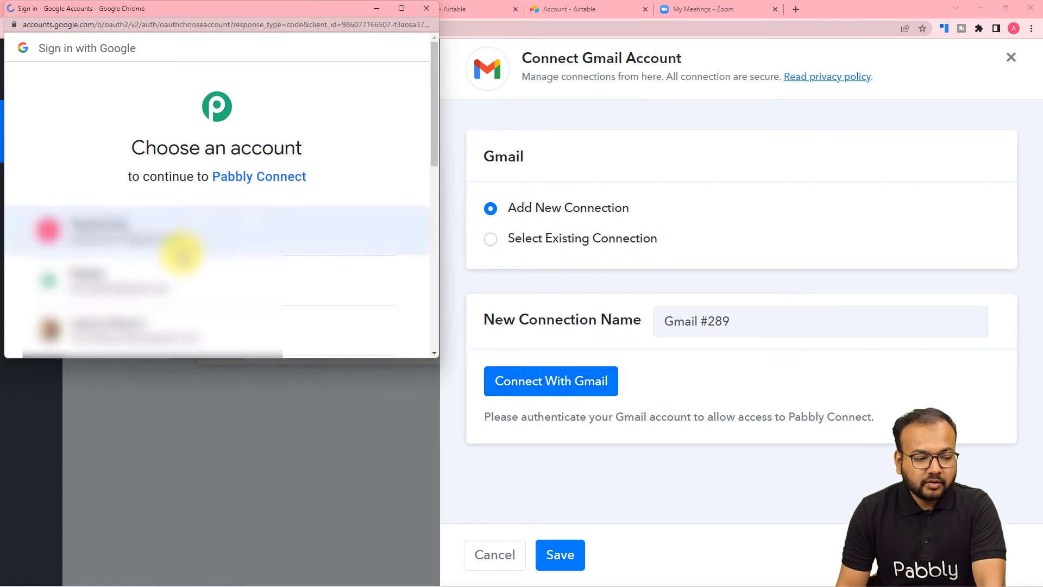
{"action": "left_click", "coordinate": [183, 277]}
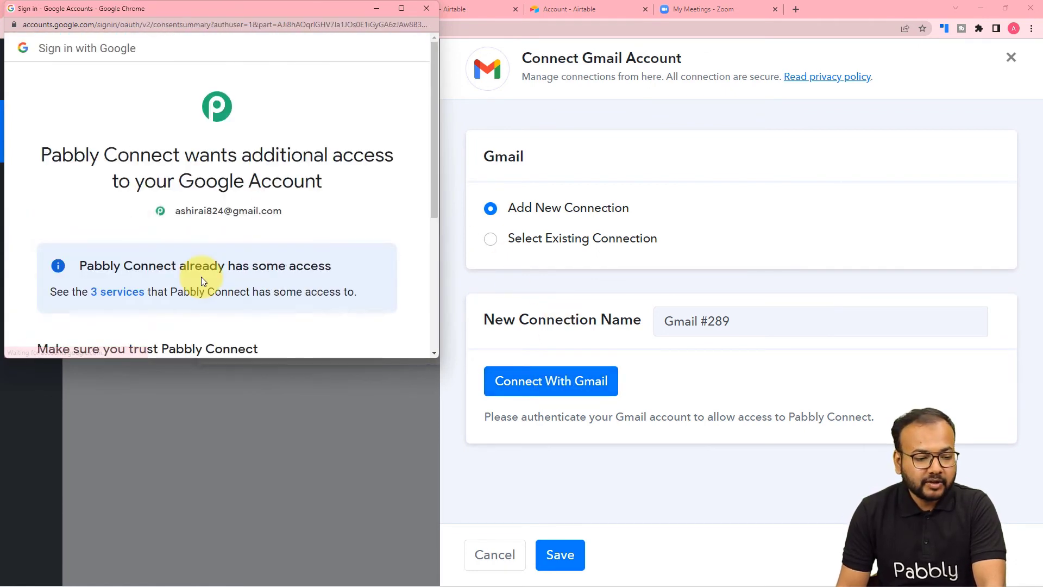
{"action": "scroll", "coordinate": [198, 215], "scroll_direction": "down", "scroll_amount": 3}
{"action": "scroll", "coordinate": [217, 217], "scroll_direction": "down", "scroll_amount": 2}
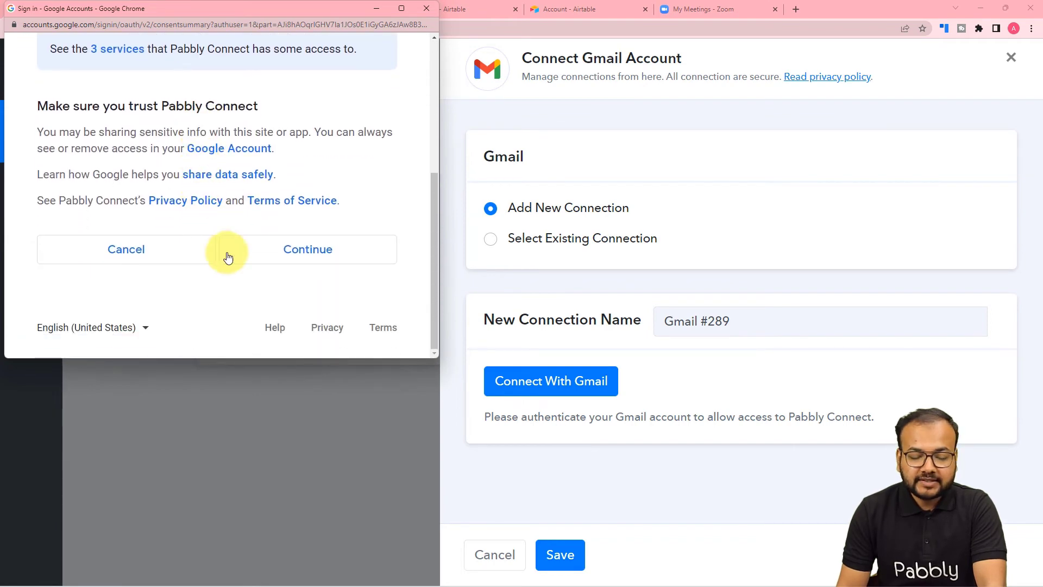
{"action": "left_click", "coordinate": [272, 255]}
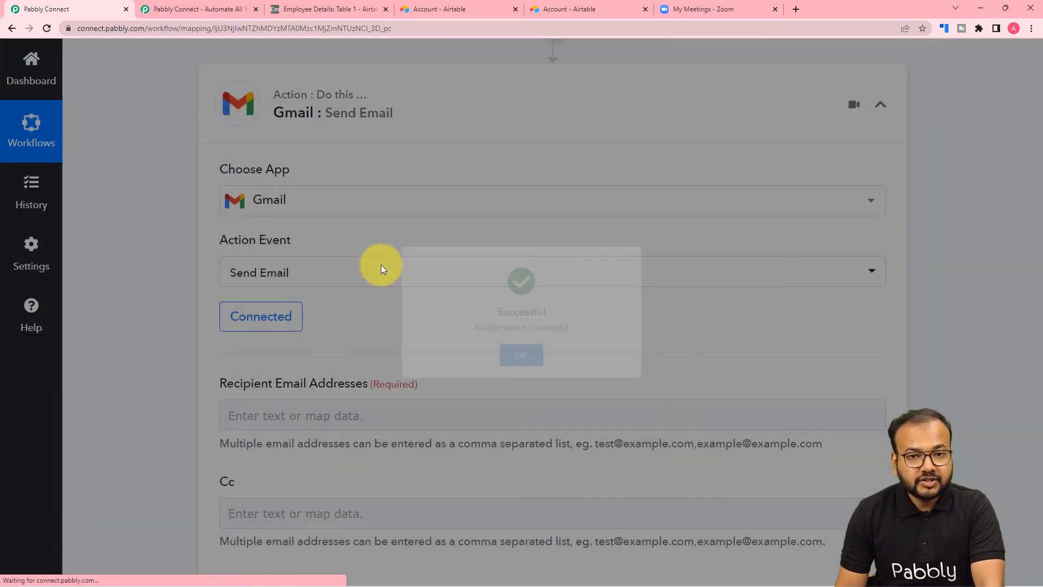
Step: Map the email's recipient to the Email Address field from the Airtable New Record step
{"action": "scroll", "coordinate": [381, 265], "scroll_direction": "down", "scroll_amount": 3}
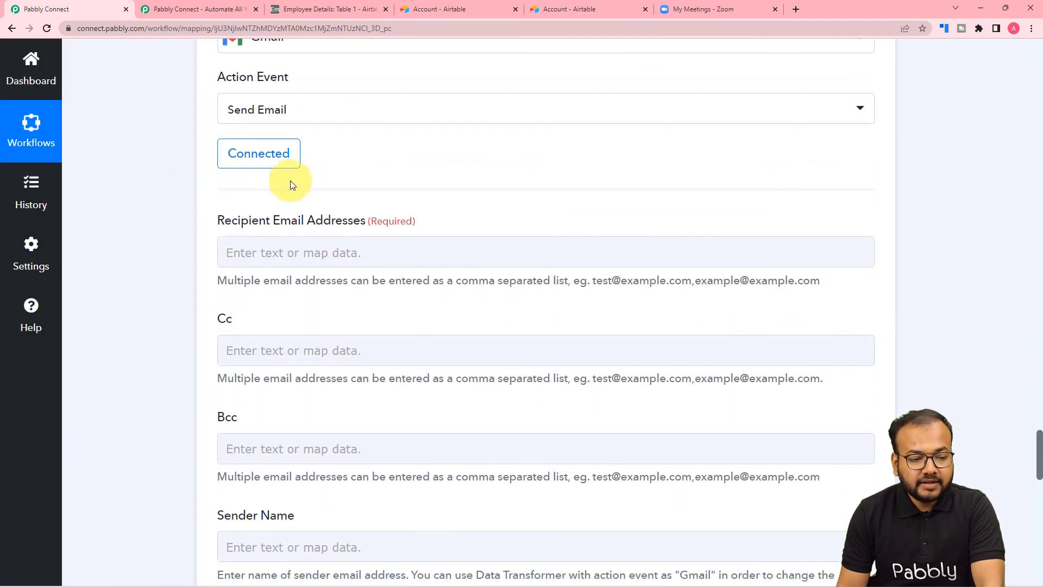
{"action": "scroll", "coordinate": [319, 185], "scroll_direction": "down", "scroll_amount": 1}
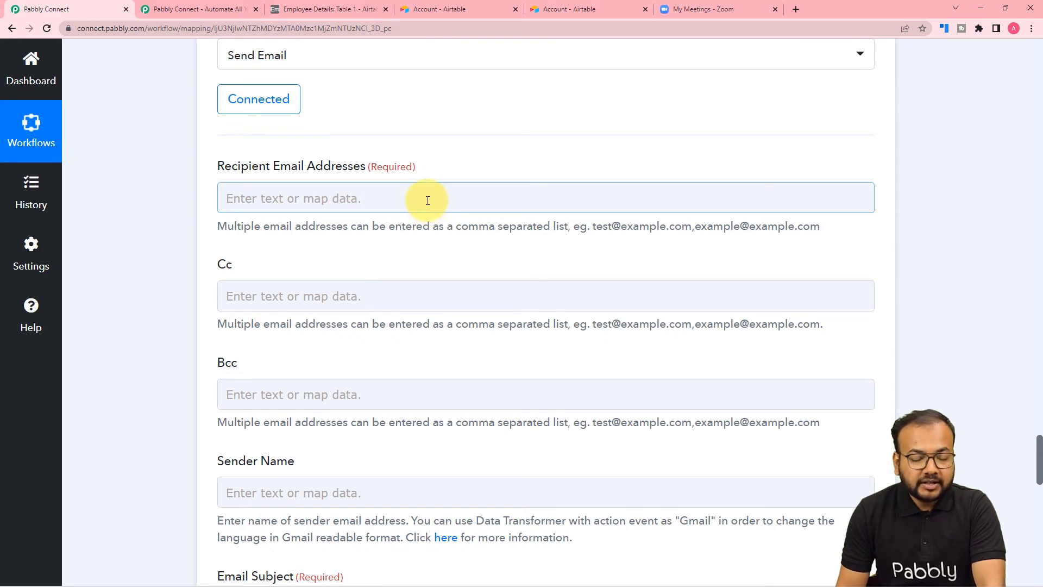
{"action": "left_click", "coordinate": [356, 199]}
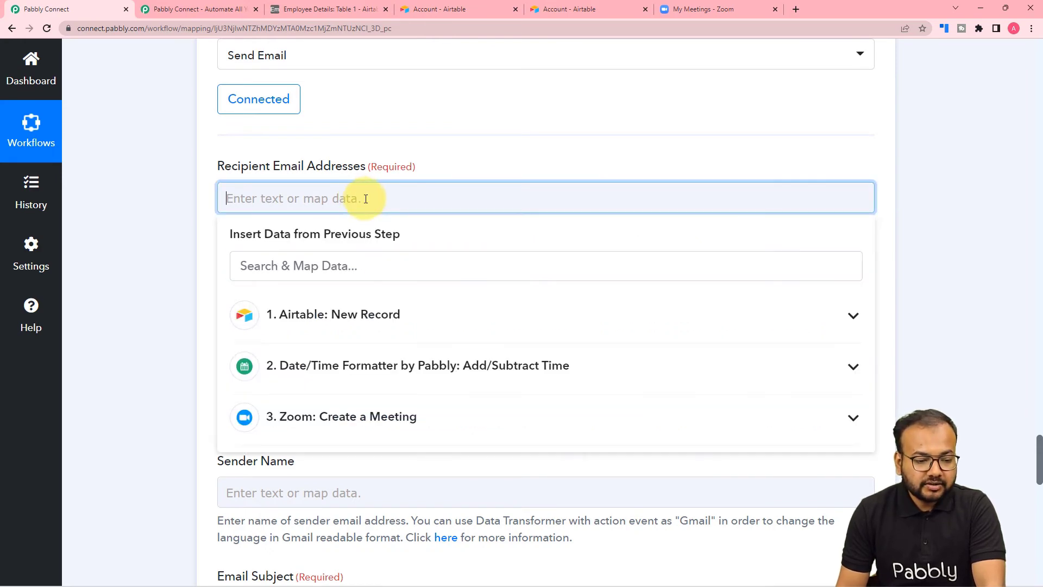
{"action": "left_click", "coordinate": [319, 314]}
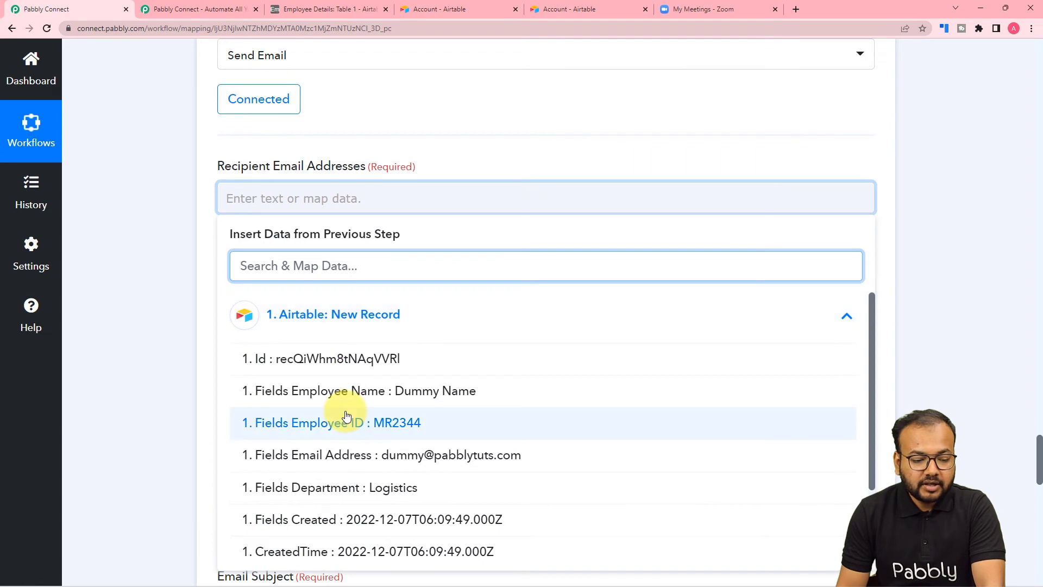
{"action": "left_click", "coordinate": [375, 460]}
{"action": "left_click", "coordinate": [164, 298]}
Step: Set the email's sender name to "HR", leaving Cc and Bcc empty
{"action": "scroll", "coordinate": [164, 298], "scroll_direction": "down", "scroll_amount": 3}
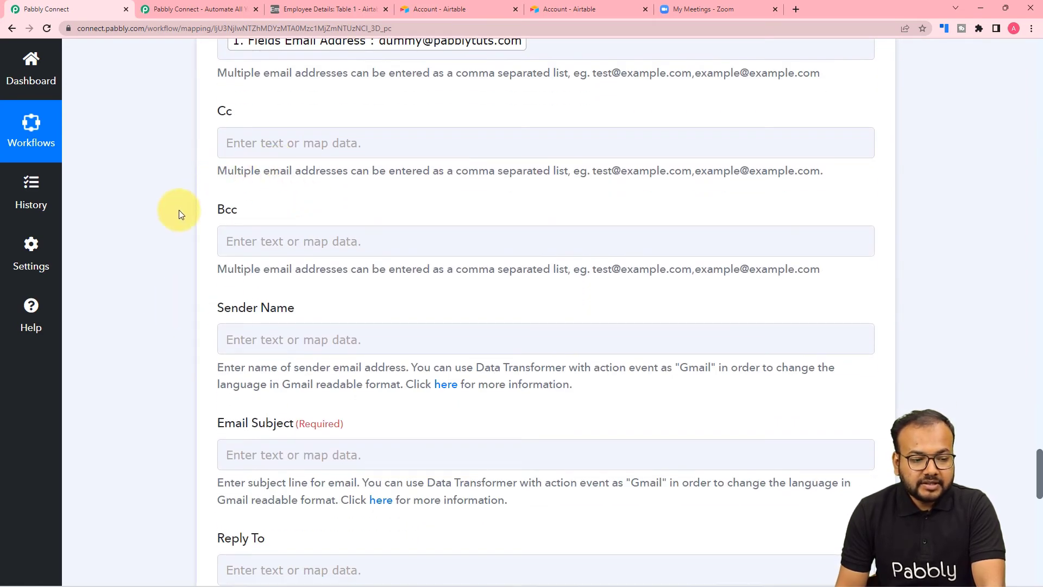
{"action": "left_click", "coordinate": [272, 229]}
{"action": "scroll", "coordinate": [272, 229], "scroll_direction": "down", "scroll_amount": 3}
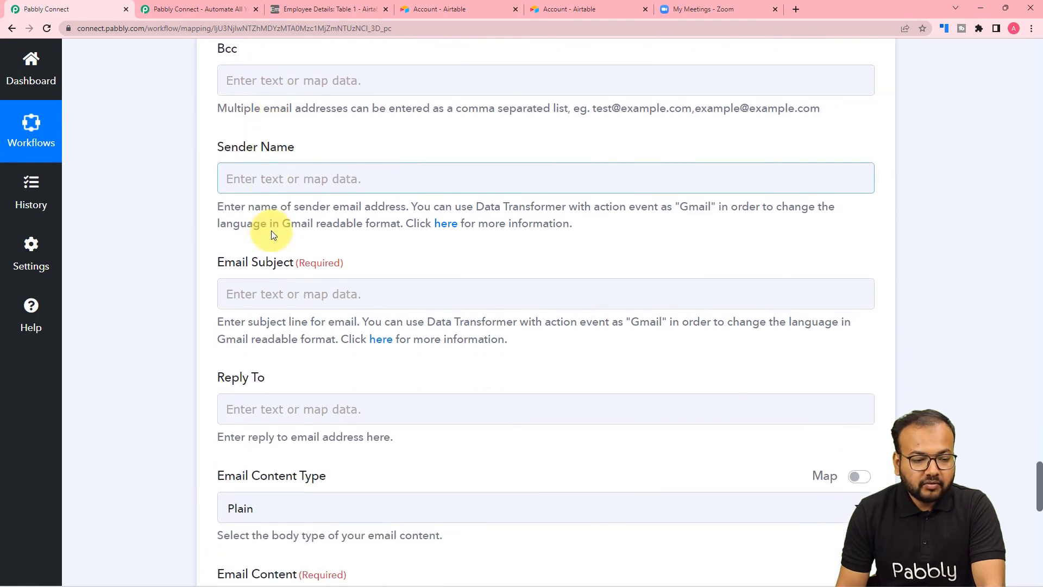
{"action": "left_click", "coordinate": [348, 186]}
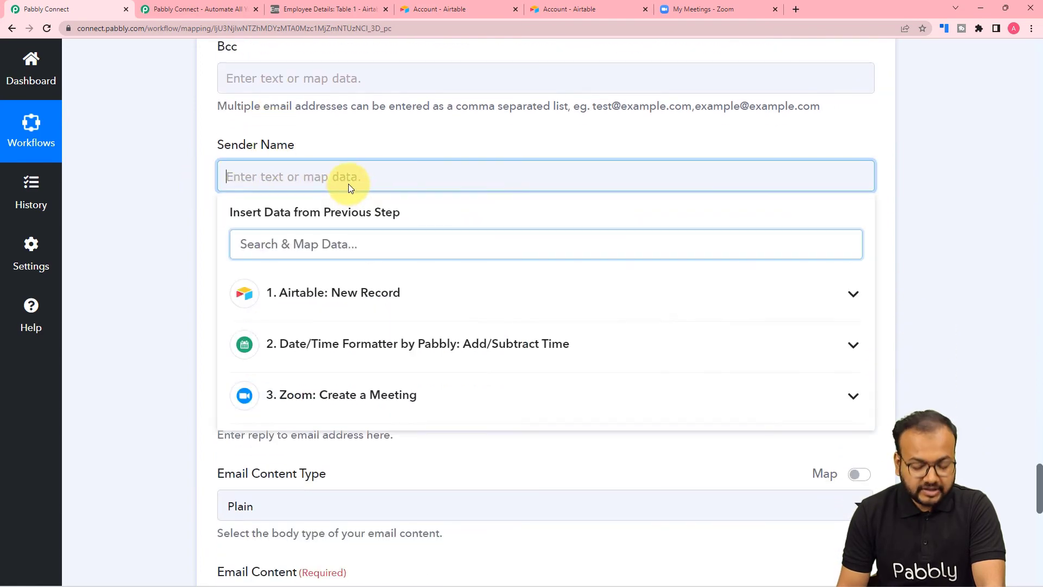
{"action": "type", "text": "HR"}
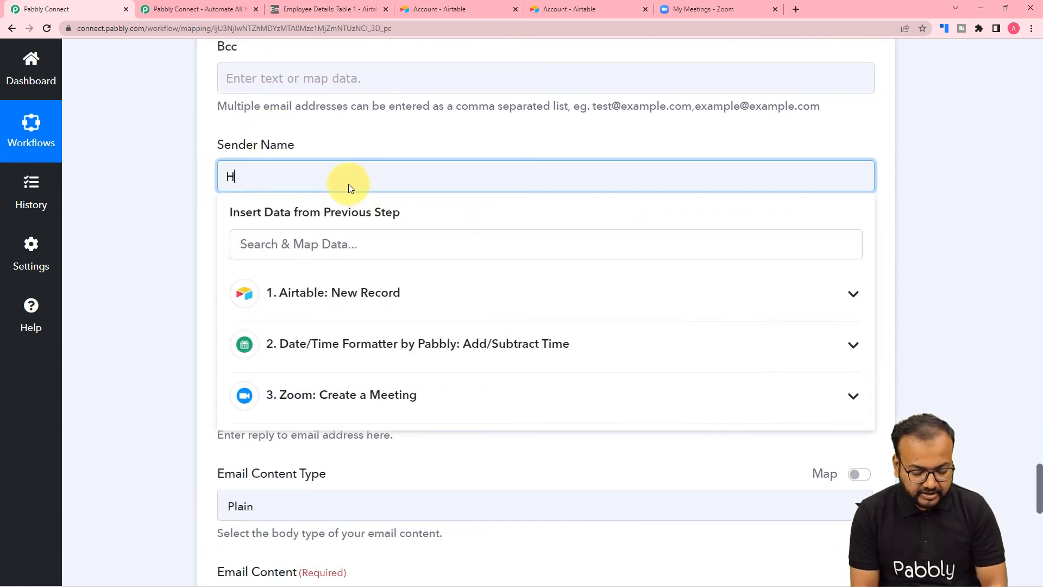
{"action": "left_click", "coordinate": [370, 150]}
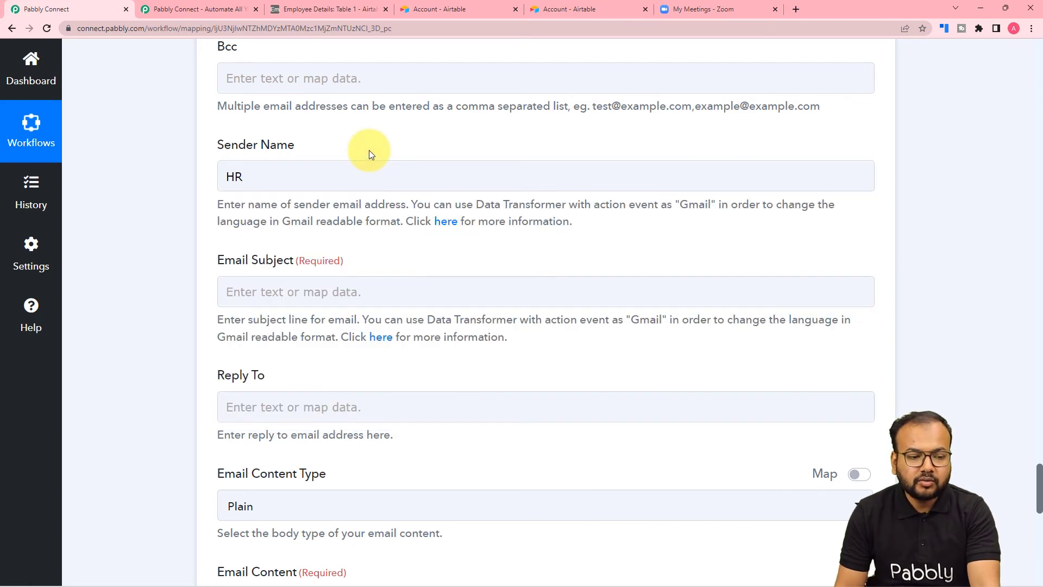
Step: Map the email subject to the Topic value from the Zoom Create a Meeting step
{"action": "scroll", "coordinate": [371, 144], "scroll_direction": "down", "scroll_amount": 1}
{"action": "scroll", "coordinate": [371, 145], "scroll_direction": "down", "scroll_amount": 1}
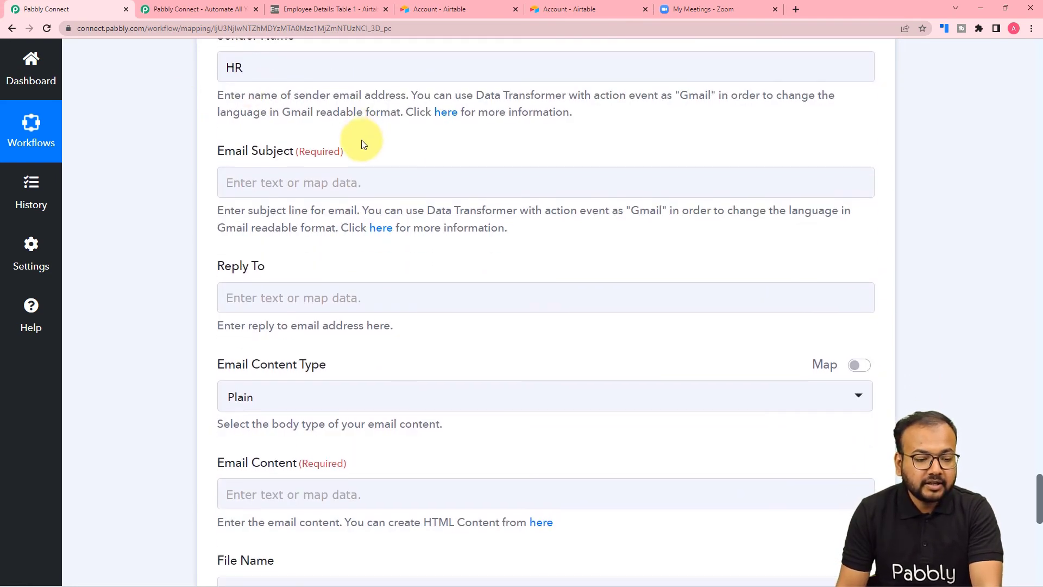
{"action": "scroll", "coordinate": [360, 145], "scroll_direction": "down", "scroll_amount": 1}
{"action": "left_click", "coordinate": [357, 136]}
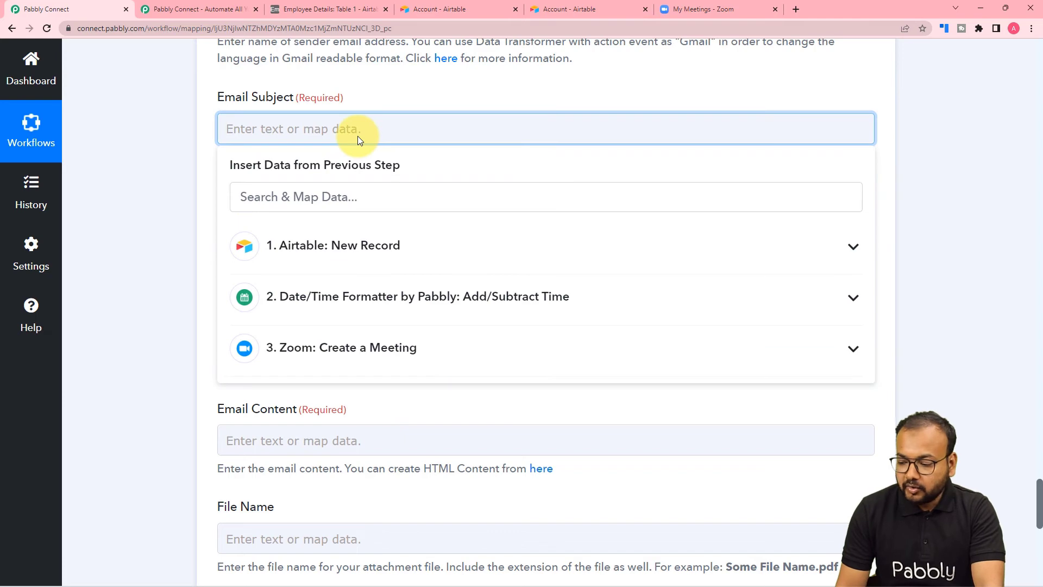
{"action": "left_click", "coordinate": [350, 249]}
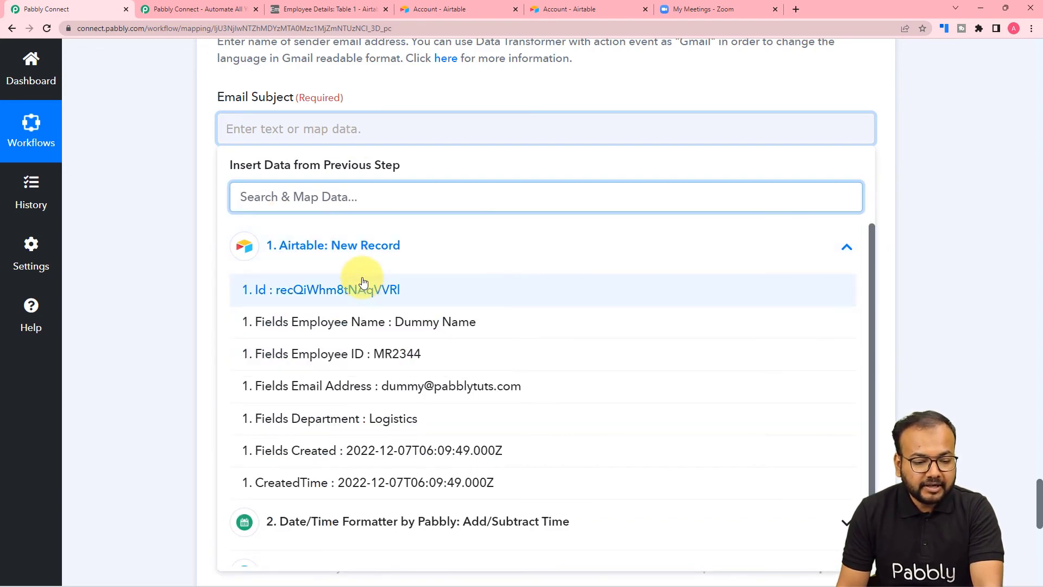
{"action": "scroll", "coordinate": [368, 363], "scroll_direction": "down", "scroll_amount": 1}
{"action": "scroll", "coordinate": [350, 294], "scroll_direction": "up", "scroll_amount": 1}
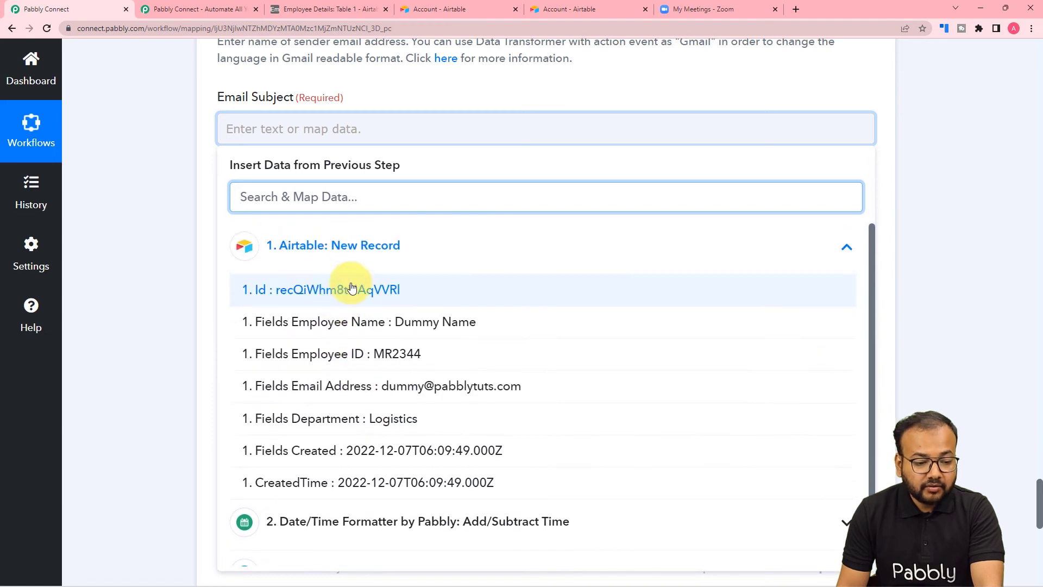
{"action": "left_click", "coordinate": [345, 246]}
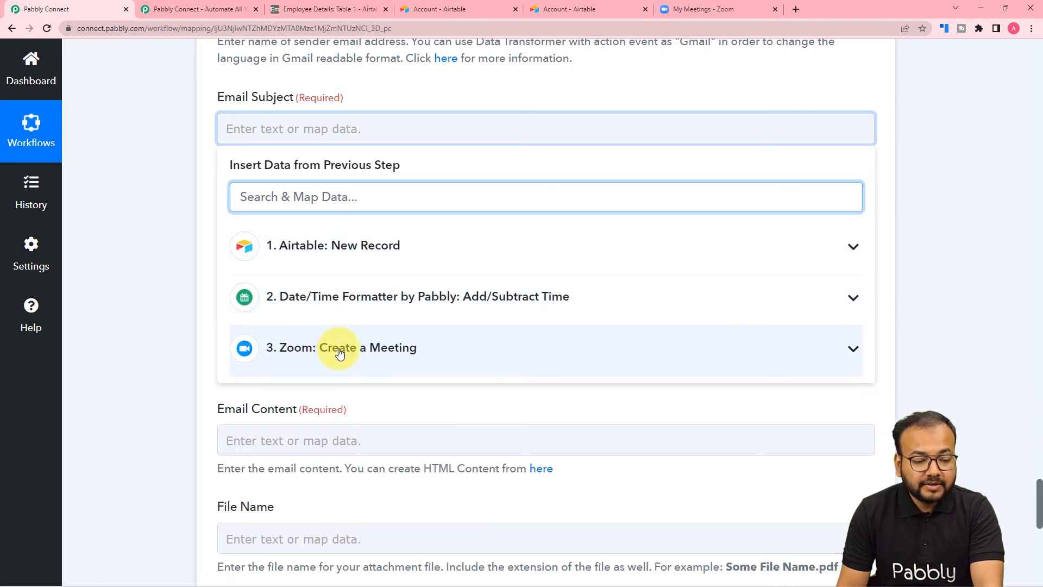
{"action": "left_click", "coordinate": [348, 348]}
{"action": "scroll", "coordinate": [351, 429], "scroll_direction": "down", "scroll_amount": 1}
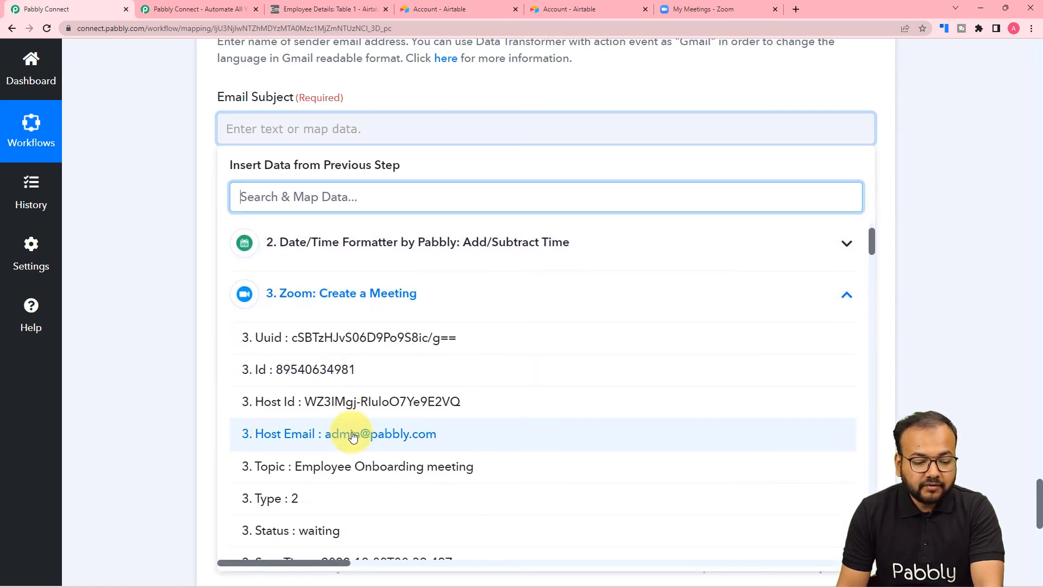
{"action": "left_click", "coordinate": [351, 466]}
{"action": "left_click", "coordinate": [155, 283]}
Step: Write the plain email content announcing tomorrow's Zoom onboarding session, leaving gaps for the name, time and join link, and ending with "Thanks and Regards."
{"action": "scroll", "coordinate": [155, 284], "scroll_direction": "down", "scroll_amount": 1}
{"action": "scroll", "coordinate": [156, 283], "scroll_direction": "down", "scroll_amount": 2}
{"action": "scroll", "coordinate": [178, 275], "scroll_direction": "up", "scroll_amount": 3}
{"action": "left_click", "coordinate": [407, 258]}
{"action": "scroll", "coordinate": [249, 250], "scroll_direction": "down", "scroll_amount": 2}
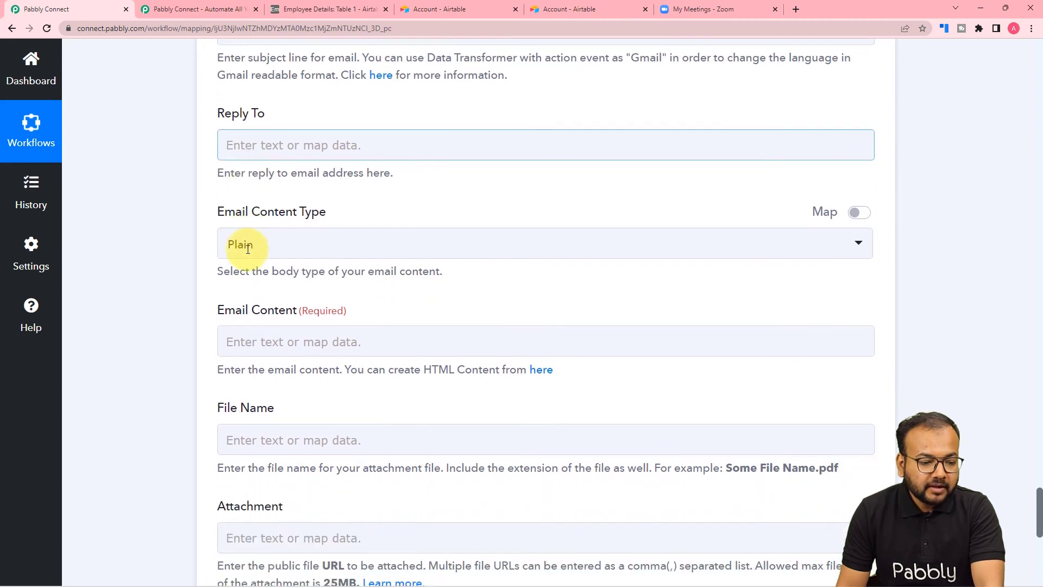
{"action": "scroll", "coordinate": [311, 248], "scroll_direction": "down", "scroll_amount": 2}
{"action": "left_click", "coordinate": [345, 230]}
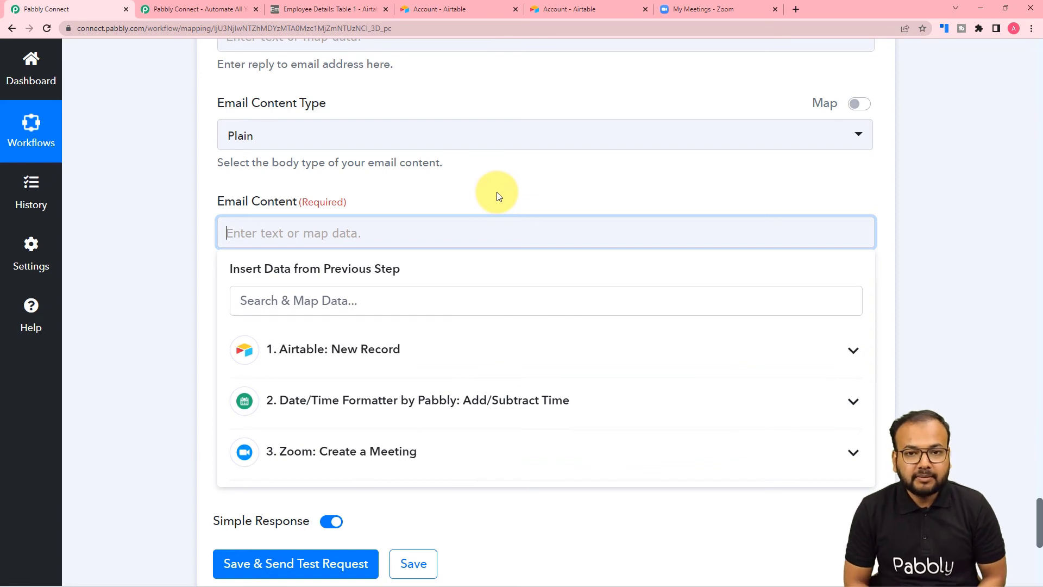
{"action": "type", "text": "Dear ,  This is to inform you that tomorrow you have an onboarding session to attend on Zoom. Please be ready and join the meeting sharp at . You can join the meeting through this link:   Thanks and Regards."}
{"action": "scroll", "coordinate": [181, 171], "scroll_direction": "down", "scroll_amount": 2}
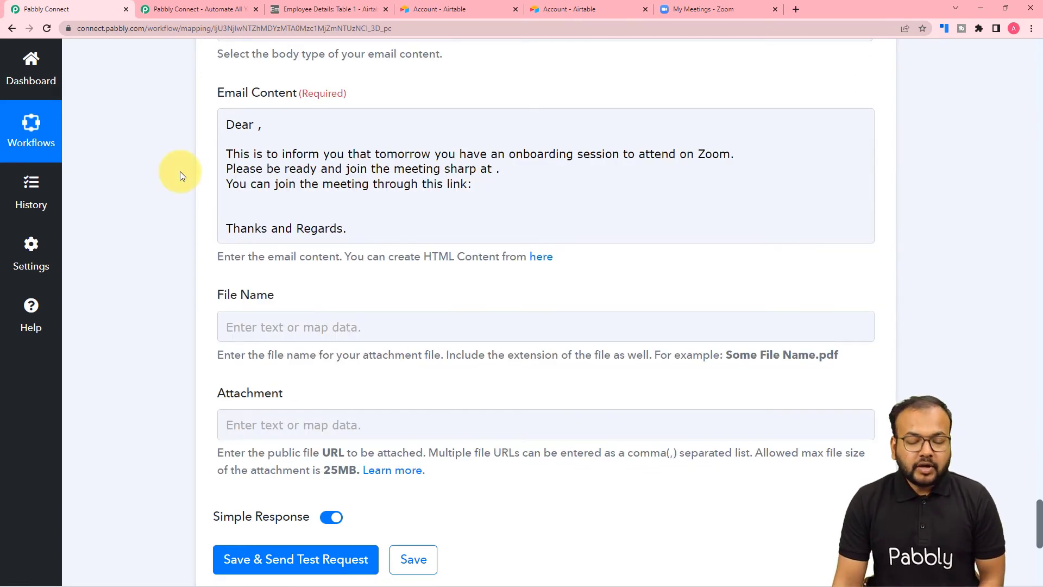
Step: Insert the Employee Name field from the Airtable New Record step after "Dear" in the email content
{"action": "left_click", "coordinate": [313, 157]}
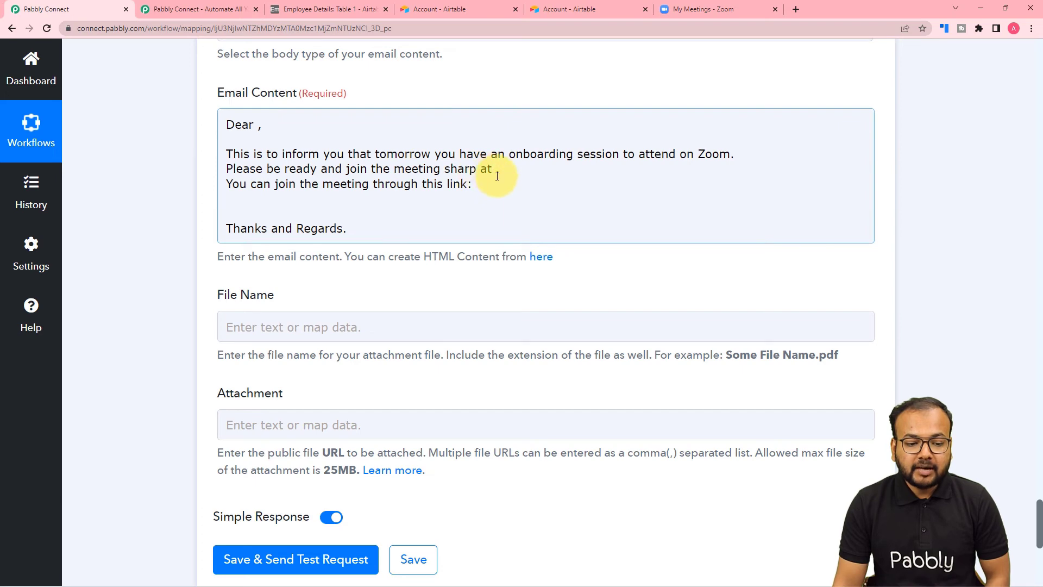
{"action": "left_click", "coordinate": [255, 126]}
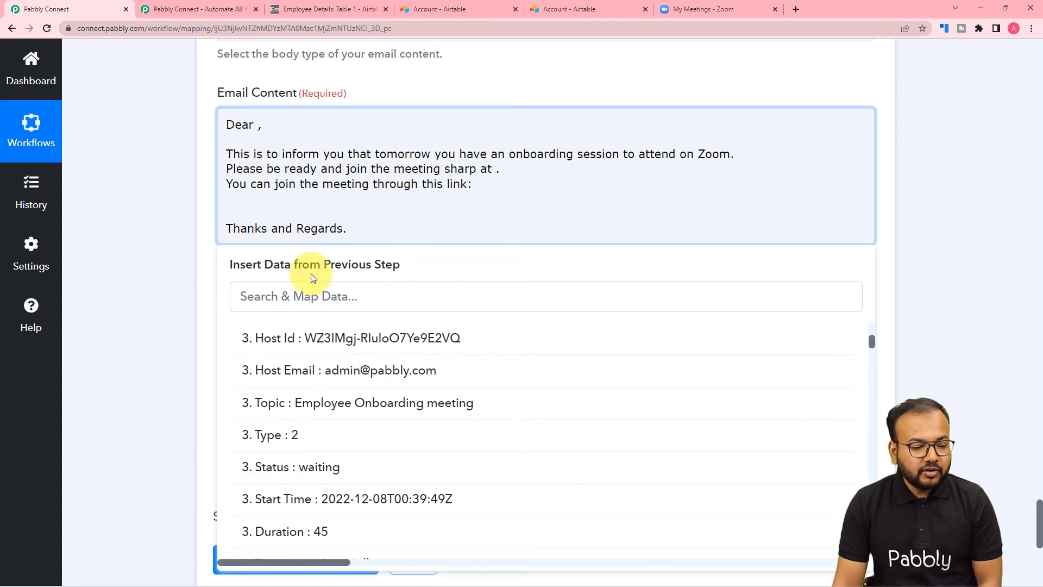
{"action": "left_click", "coordinate": [277, 296]}
{"action": "scroll", "coordinate": [283, 315], "scroll_direction": "up", "scroll_amount": 3}
{"action": "scroll", "coordinate": [340, 435], "scroll_direction": "up", "scroll_amount": 3}
{"action": "scroll", "coordinate": [201, 372], "scroll_direction": "down", "scroll_amount": 7}
{"action": "scroll", "coordinate": [347, 293], "scroll_direction": "up", "scroll_amount": 2}
{"action": "scroll", "coordinate": [337, 277], "scroll_direction": "up", "scroll_amount": 4}
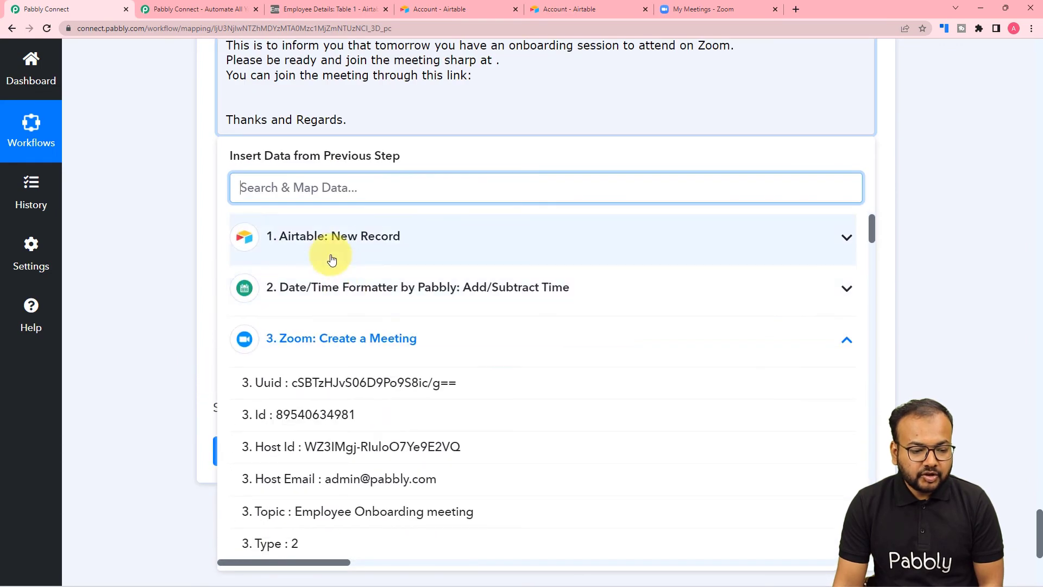
{"action": "left_click", "coordinate": [318, 346]}
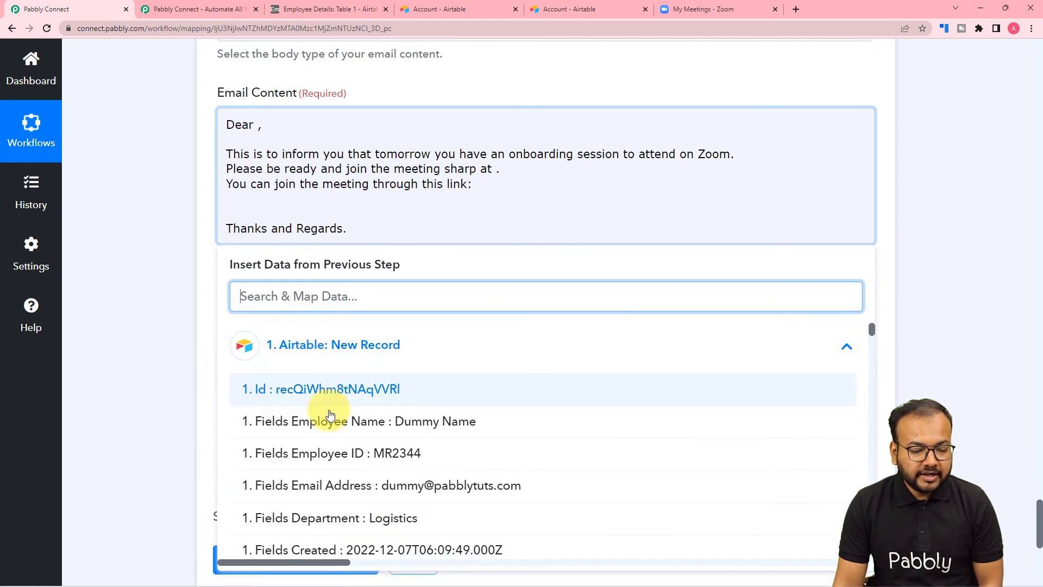
{"action": "left_click", "coordinate": [351, 425]}
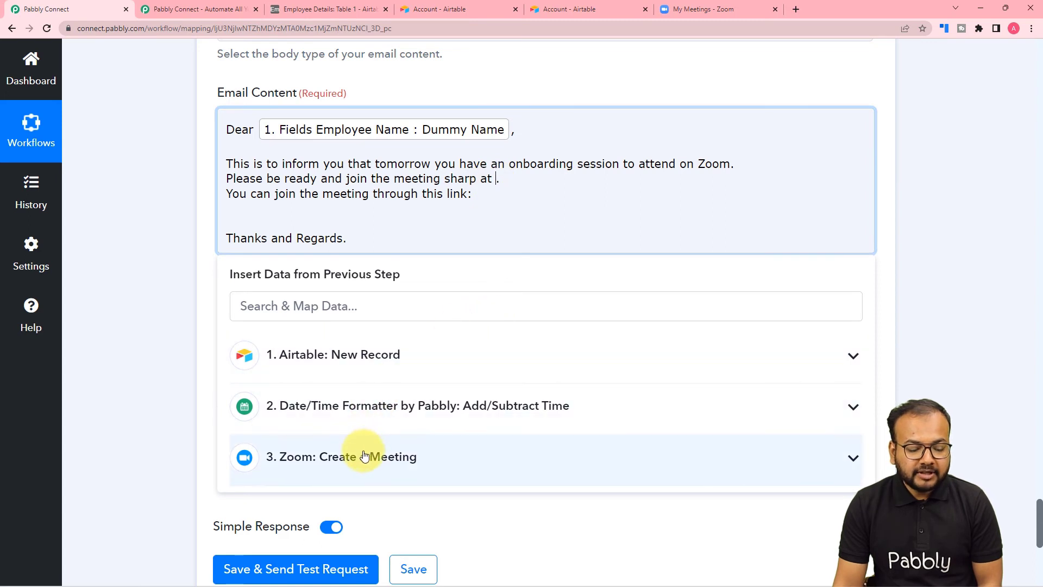
Step: Insert the Start Time value from the Zoom Create a Meeting step after "join the meeting sharp at" in the email content
{"action": "left_click", "coordinate": [365, 456]}
{"action": "scroll", "coordinate": [364, 495], "scroll_direction": "down", "scroll_amount": 4}
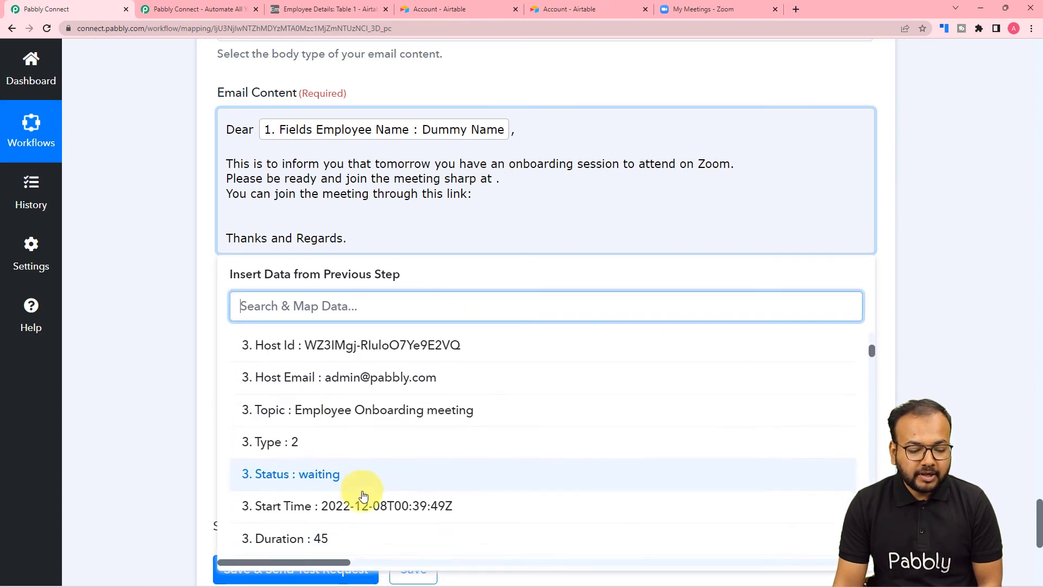
{"action": "scroll", "coordinate": [362, 467], "scroll_direction": "down", "scroll_amount": 2}
{"action": "left_click", "coordinate": [408, 400]}
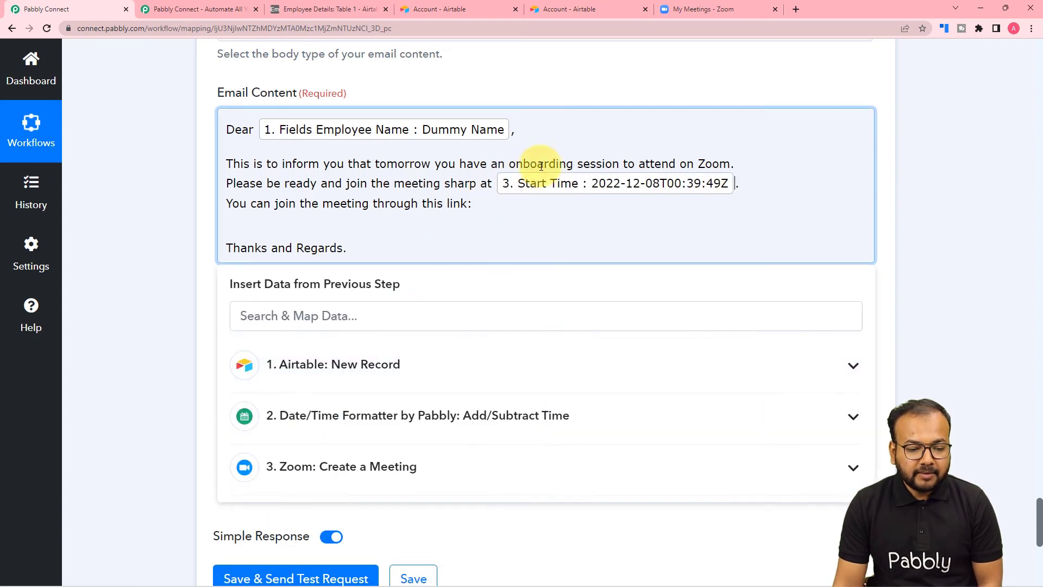
Step: Insert the Zoom step's Join Url on a new line below "You can join the meeting through this link:"
{"action": "left_click", "coordinate": [474, 209]}
{"action": "key", "text": "Return"}
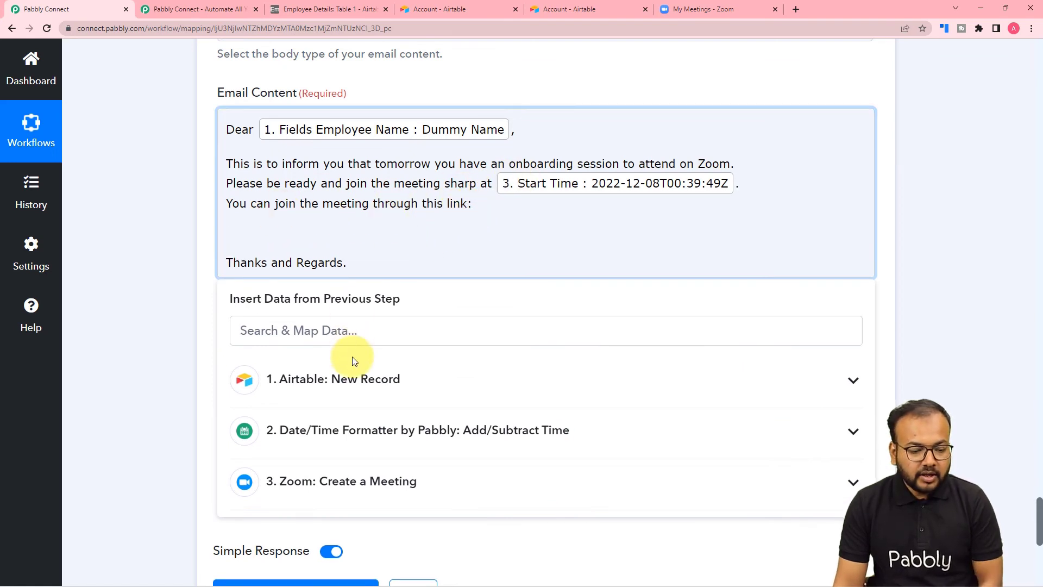
{"action": "left_click", "coordinate": [337, 475]}
{"action": "scroll", "coordinate": [337, 476], "scroll_direction": "down", "scroll_amount": 6}
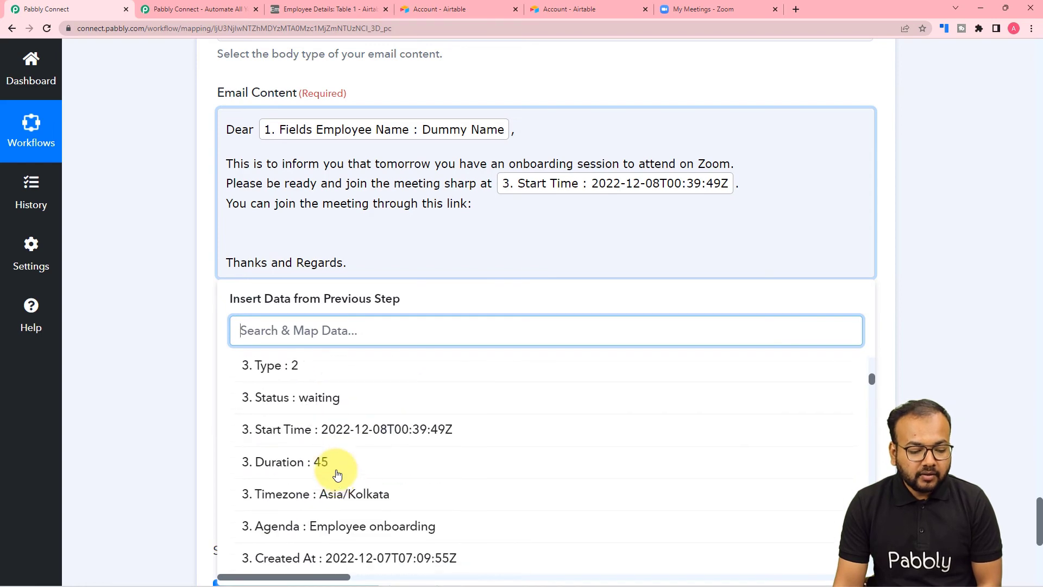
{"action": "scroll", "coordinate": [194, 433], "scroll_direction": "down", "scroll_amount": 1}
{"action": "scroll", "coordinate": [195, 433], "scroll_direction": "down", "scroll_amount": 2}
{"action": "scroll", "coordinate": [343, 398], "scroll_direction": "down", "scroll_amount": 1}
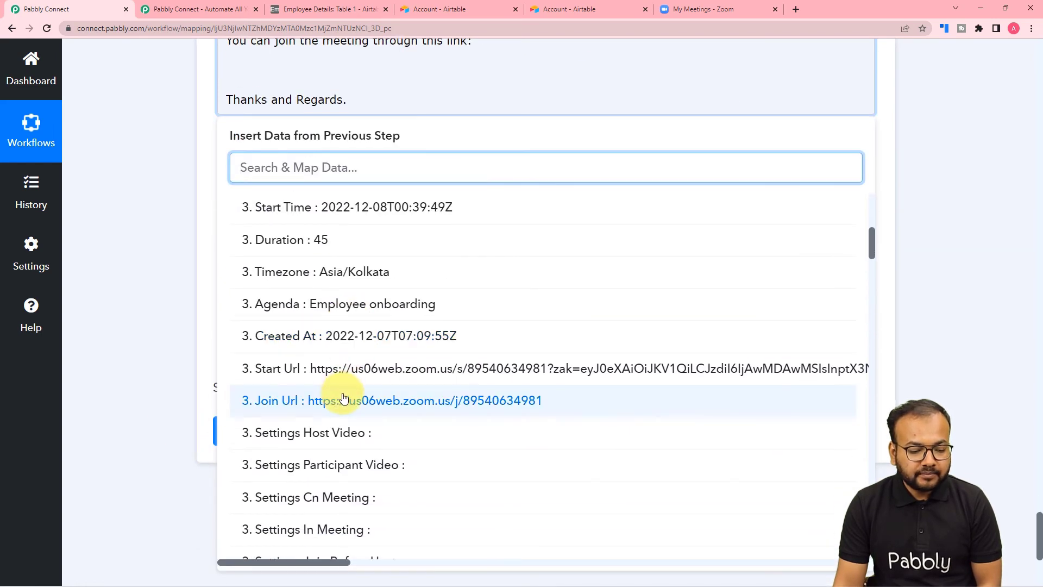
{"action": "left_click", "coordinate": [342, 398]}
{"action": "left_click", "coordinate": [131, 222]}
{"action": "scroll", "coordinate": [130, 222], "scroll_direction": "up", "scroll_amount": 2}
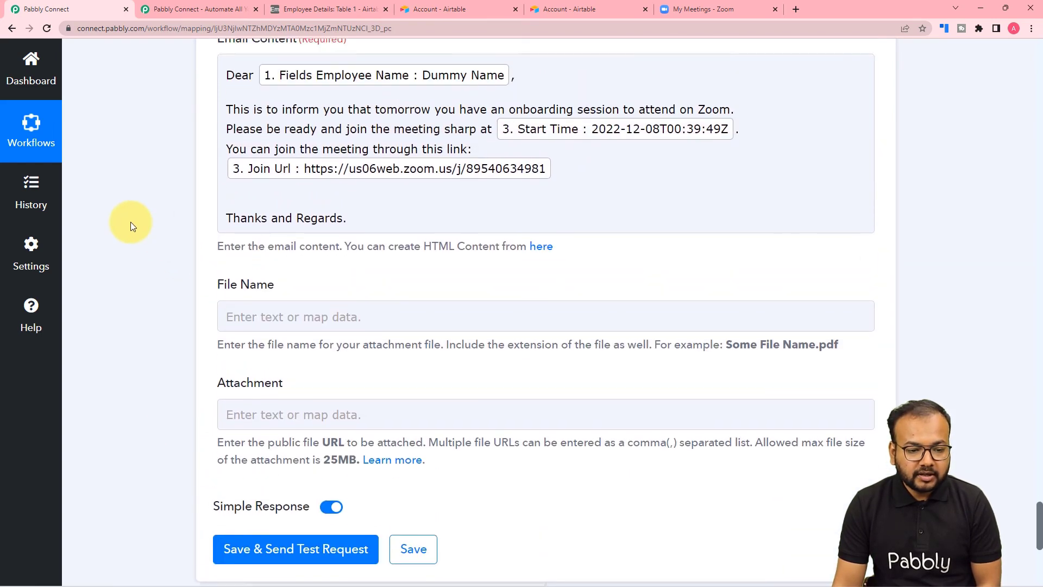
{"action": "scroll", "coordinate": [130, 222], "scroll_direction": "up", "scroll_amount": 1}
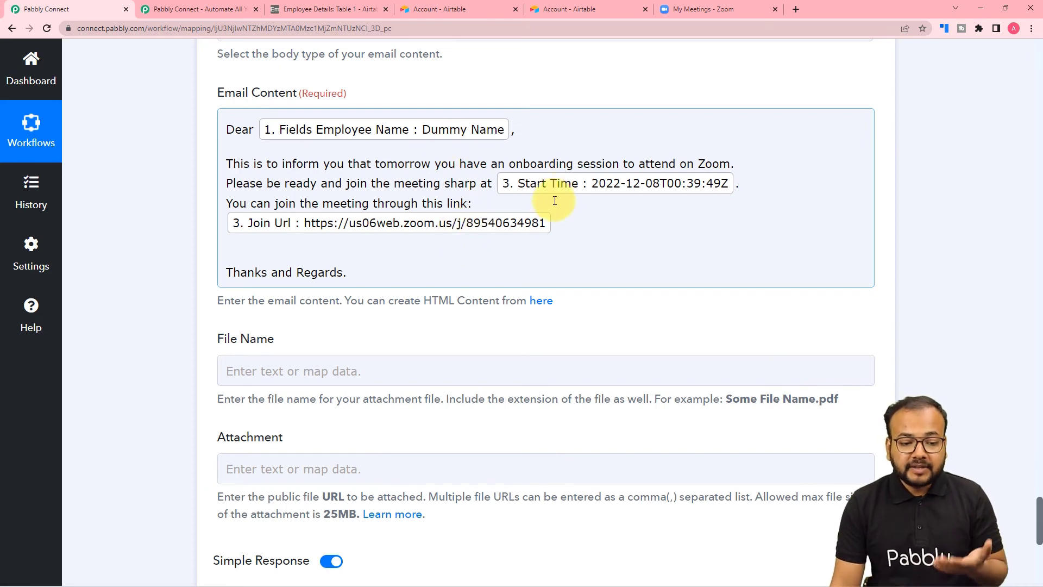
Step: Review the completed Gmail step's fields and check the recipient's Gmail inbox before testing
{"action": "scroll", "coordinate": [131, 263], "scroll_direction": "down", "scroll_amount": 2}
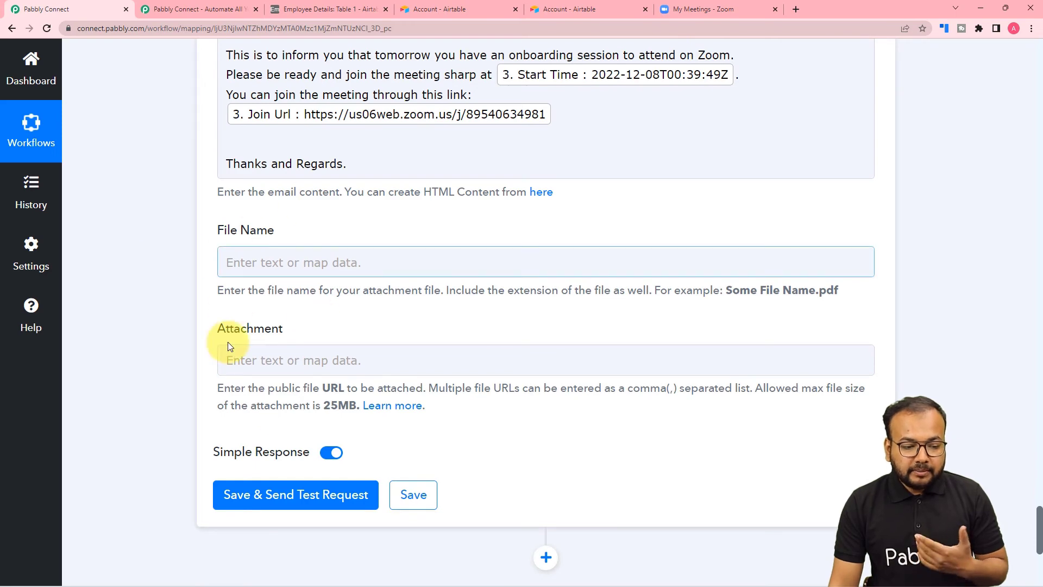
{"action": "scroll", "coordinate": [176, 314], "scroll_direction": "down", "scroll_amount": 2}
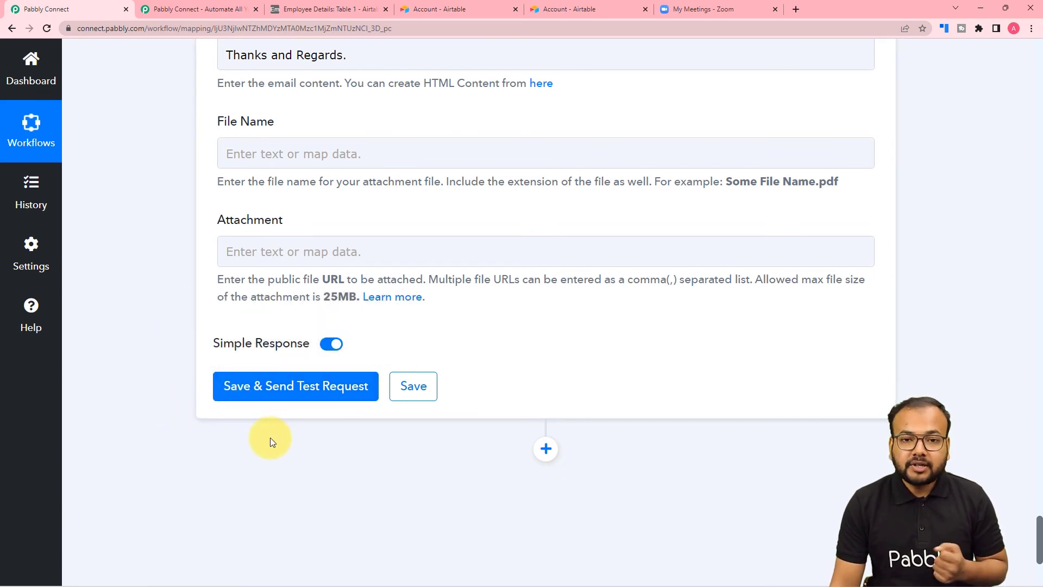
{"action": "scroll", "coordinate": [269, 438], "scroll_direction": "down", "scroll_amount": 1}
{"action": "scroll", "coordinate": [269, 438], "scroll_direction": "up", "scroll_amount": 10}
{"action": "scroll", "coordinate": [363, 170], "scroll_direction": "up", "scroll_amount": 8}
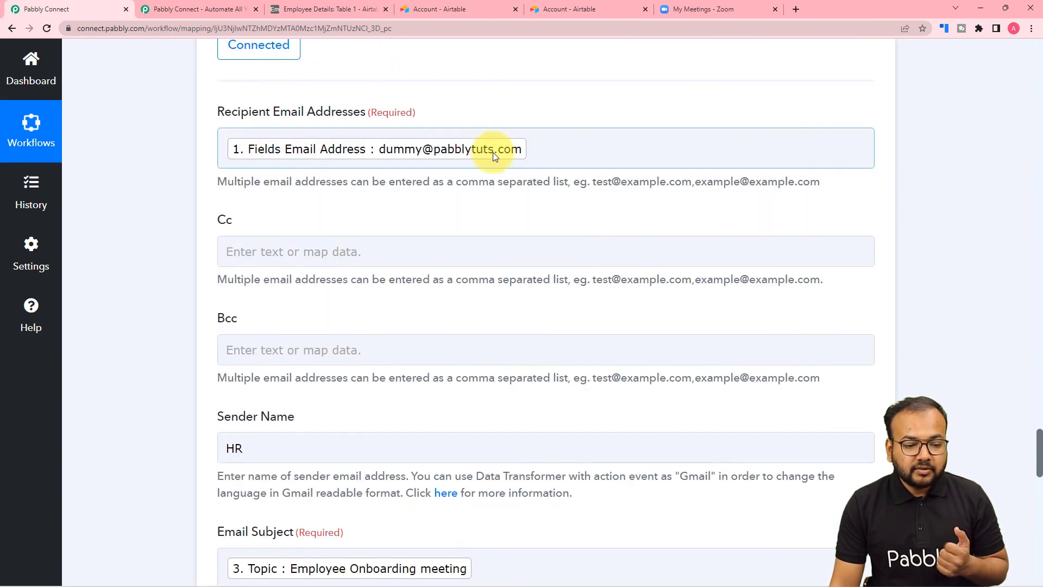
{"action": "scroll", "coordinate": [174, 200], "scroll_direction": "down", "scroll_amount": 1}
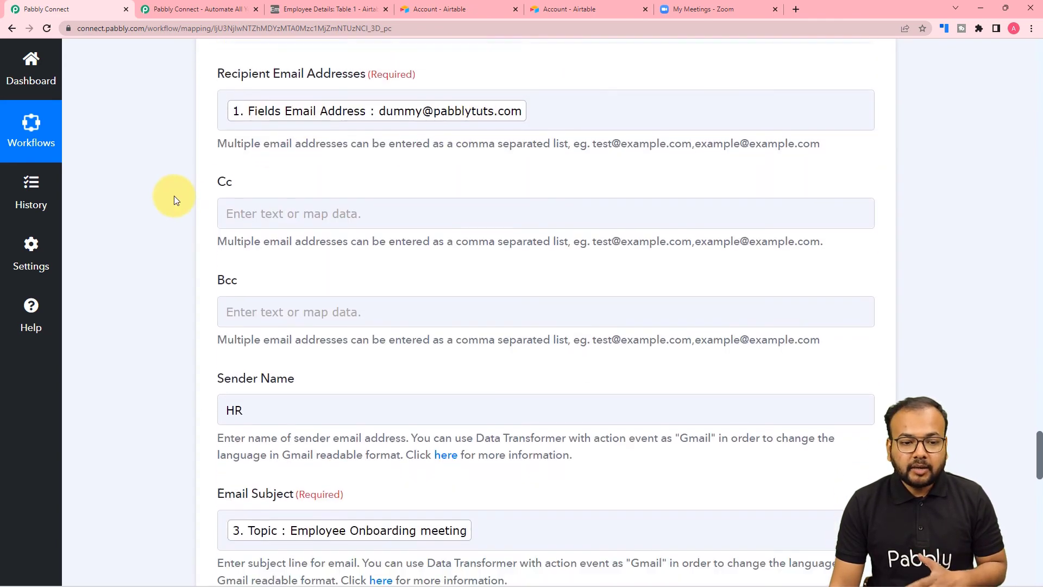
{"action": "scroll", "coordinate": [175, 198], "scroll_direction": "up", "scroll_amount": 1}
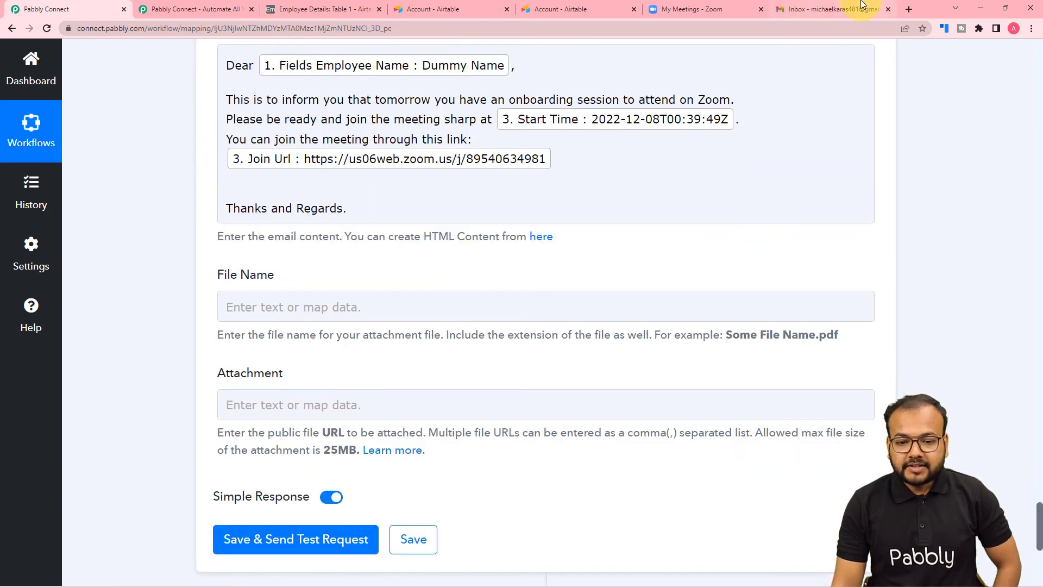
{"action": "left_click", "coordinate": [864, 5]}
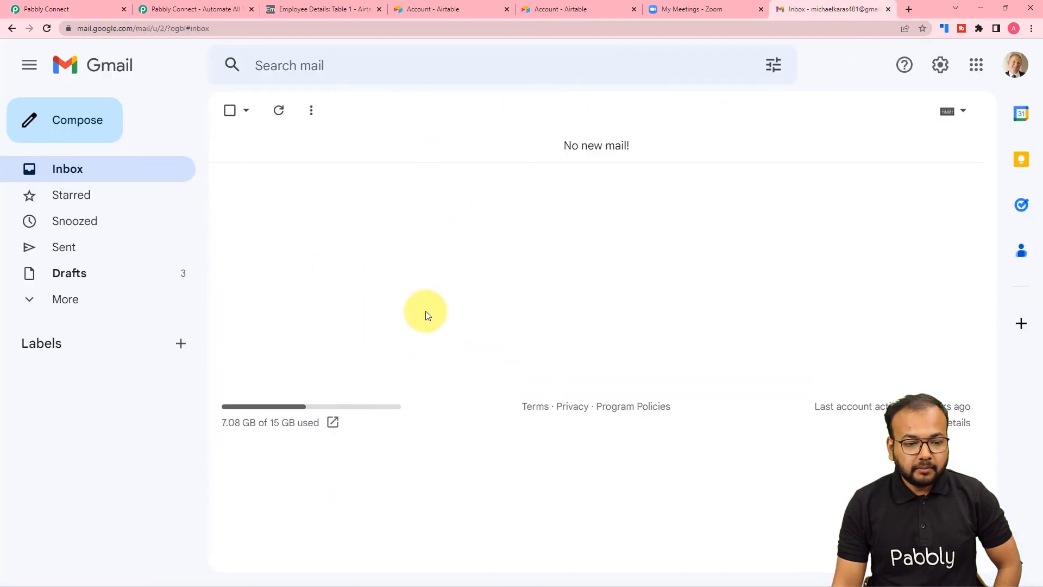
{"action": "left_click", "coordinate": [70, 10]}
{"action": "scroll", "coordinate": [167, 277], "scroll_direction": "down", "scroll_amount": 4}
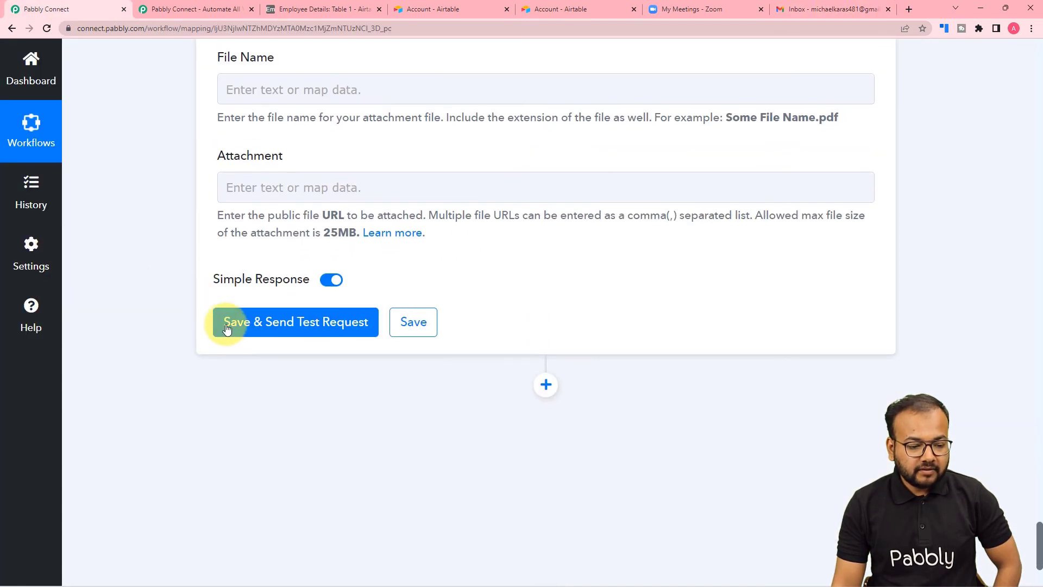
Step: Save the Gmail step with a test request and open the delivered "Employee Onboarding meeting" email in the Gmail inbox
{"action": "left_click", "coordinate": [224, 322]}
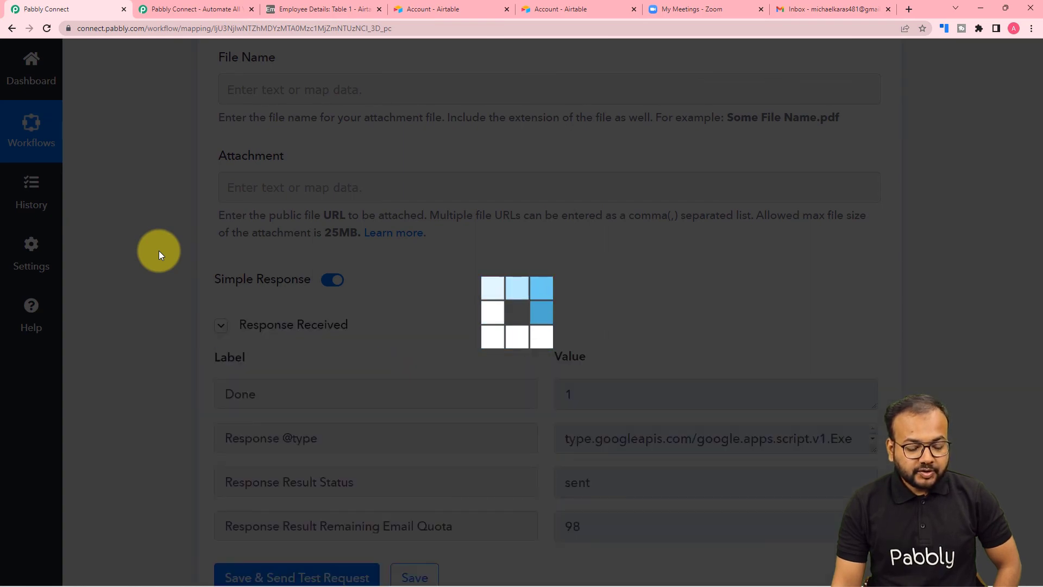
{"action": "scroll", "coordinate": [158, 250], "scroll_direction": "down", "scroll_amount": 2}
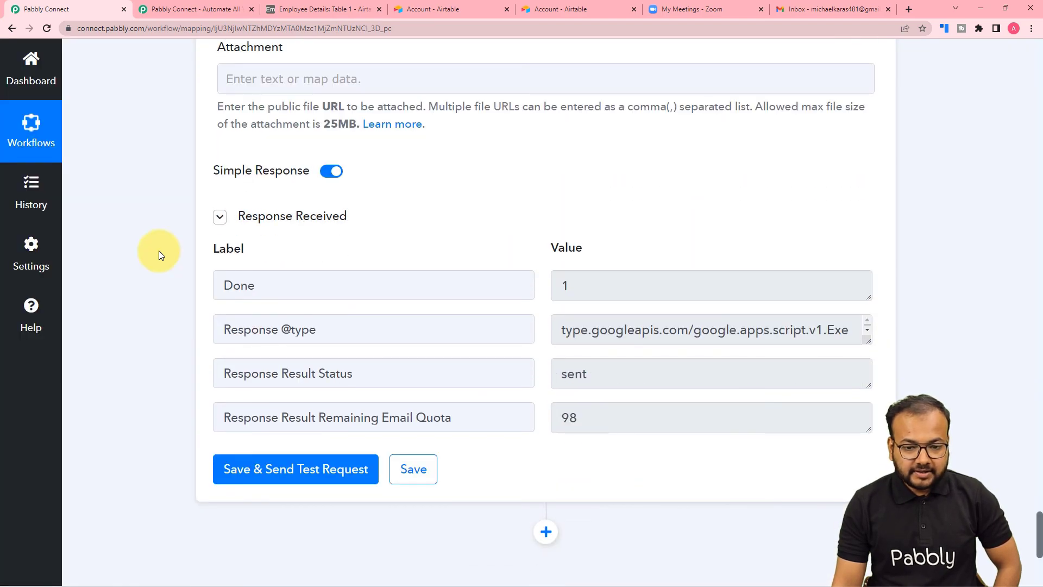
{"action": "left_click", "coordinate": [840, 10]}
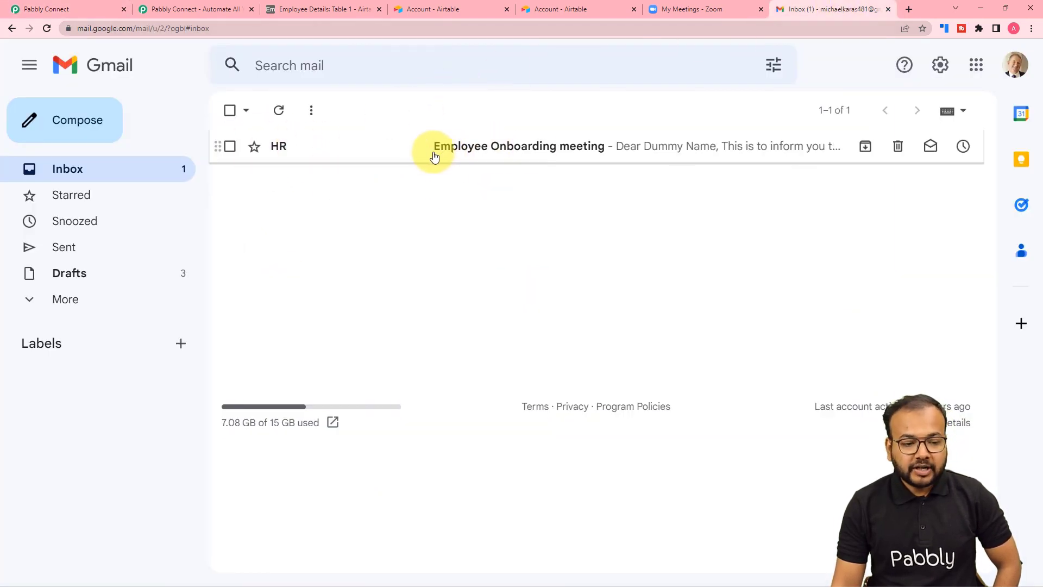
{"action": "left_click", "coordinate": [571, 157]}
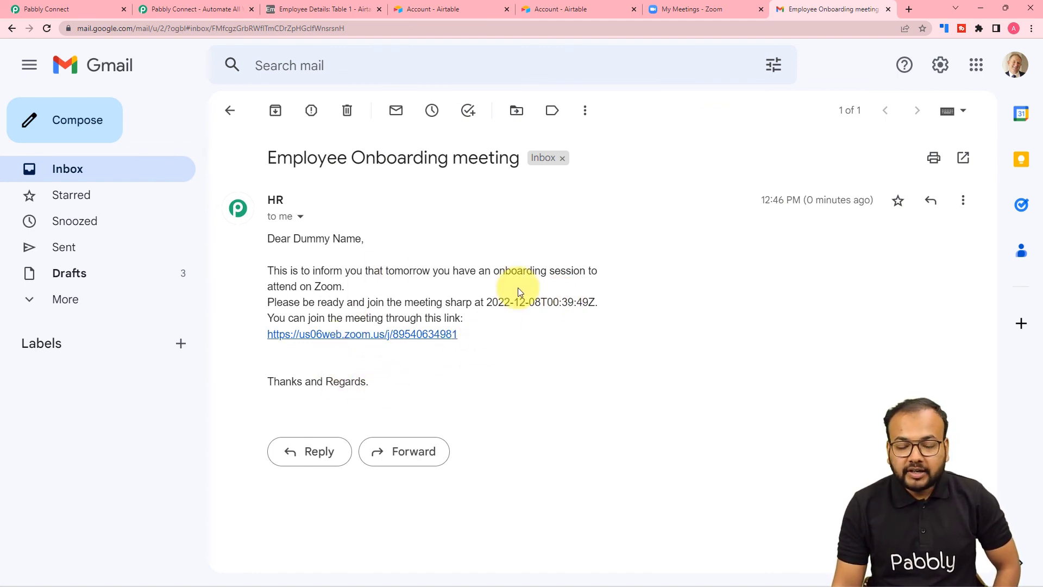
Step: Return to the Pabbly Connect workflow and collapse the Gmail Send Email step
{"action": "left_click", "coordinate": [47, 10]}
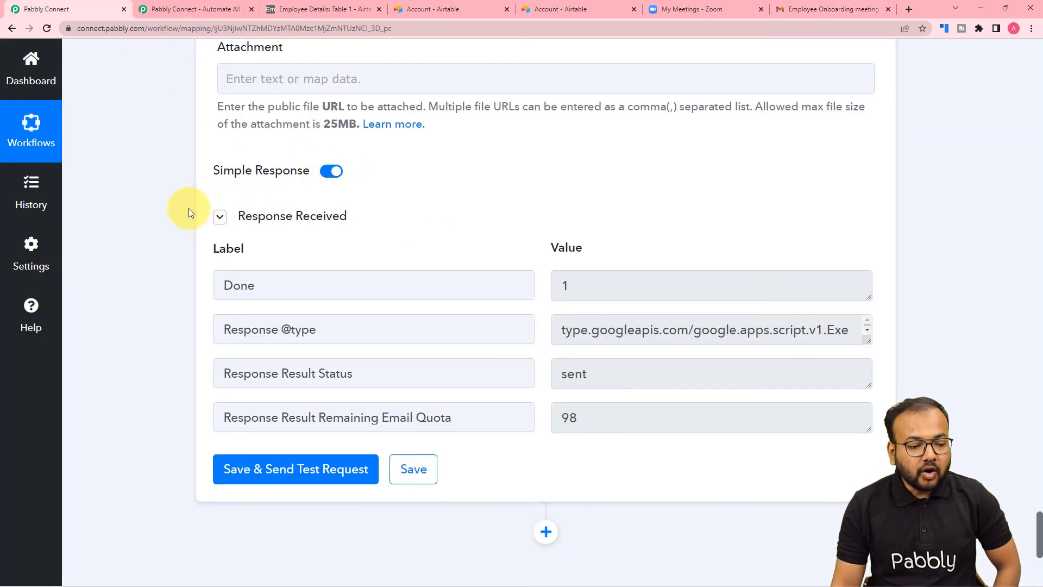
{"action": "scroll", "coordinate": [188, 212], "scroll_direction": "up", "scroll_amount": 4}
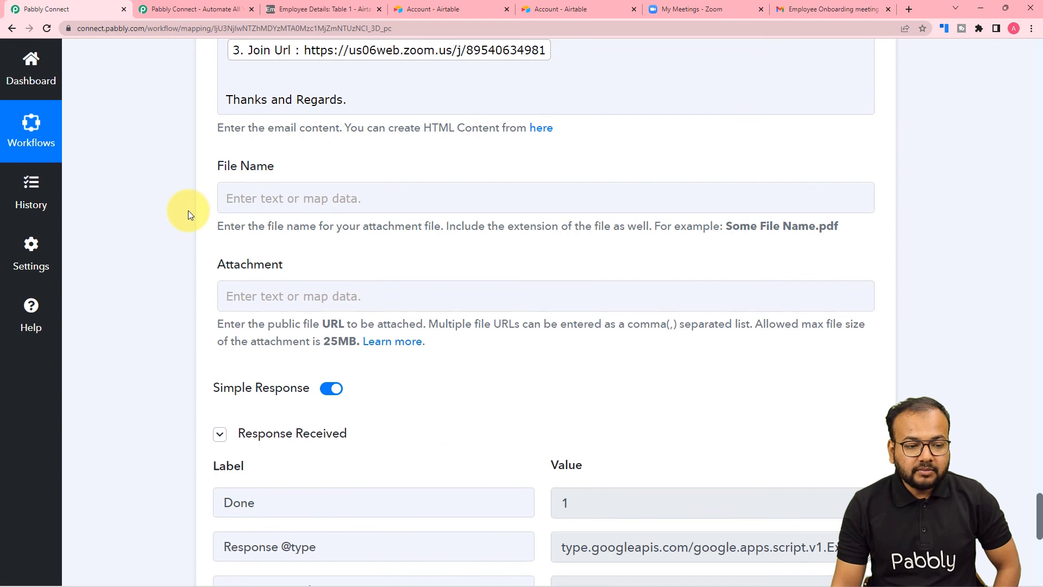
{"action": "scroll", "coordinate": [188, 212], "scroll_direction": "up", "scroll_amount": 3}
{"action": "scroll", "coordinate": [188, 212], "scroll_direction": "up", "scroll_amount": 15}
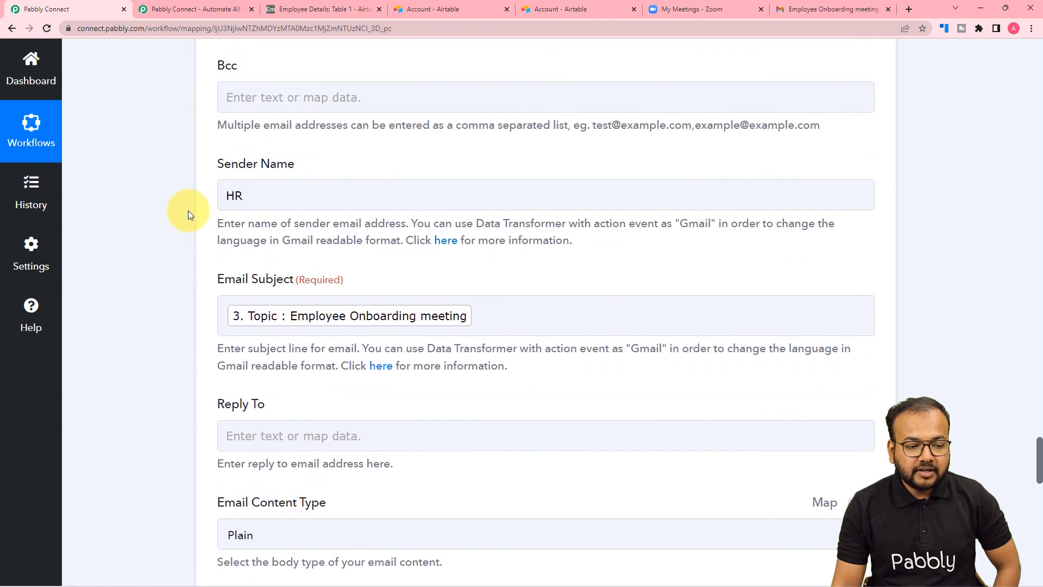
{"action": "scroll", "coordinate": [188, 210], "scroll_direction": "up", "scroll_amount": 12}
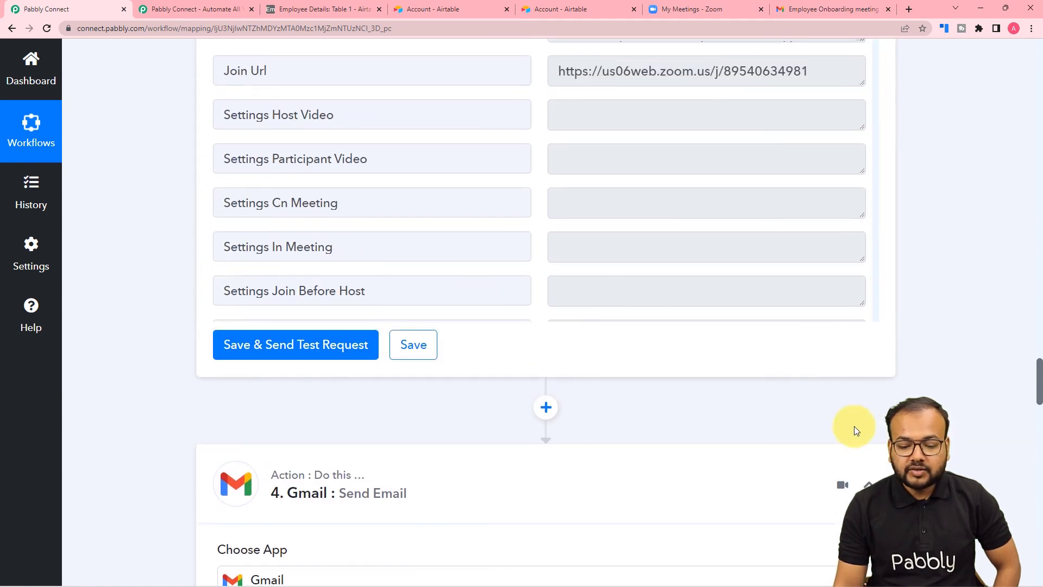
{"action": "left_click", "coordinate": [871, 482]}
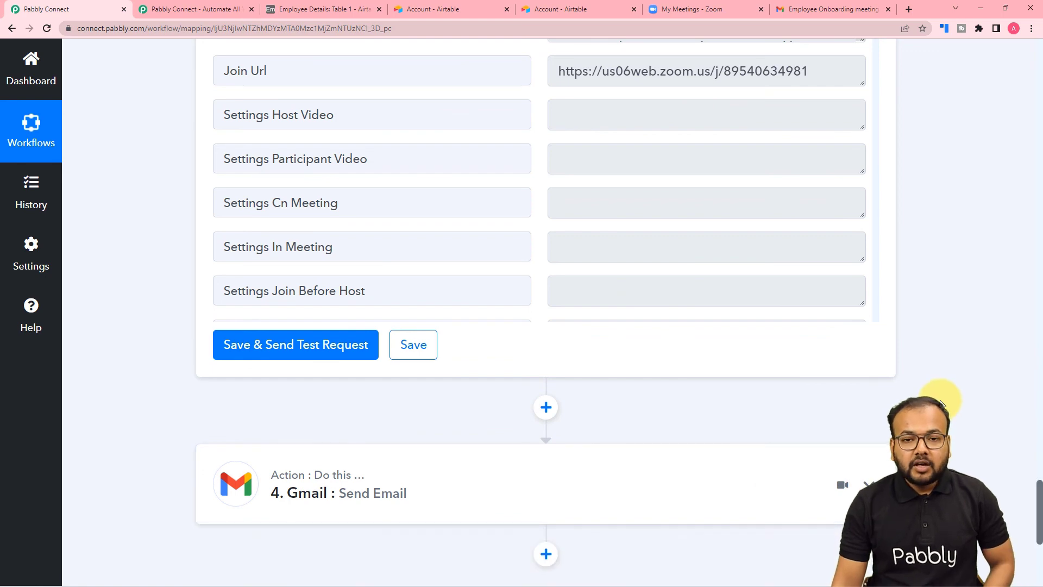
Step: Review the employee record in Airtable's Employee Details base alongside the onboarding email in Gmail
{"action": "scroll", "coordinate": [932, 370], "scroll_direction": "up", "scroll_amount": 7}
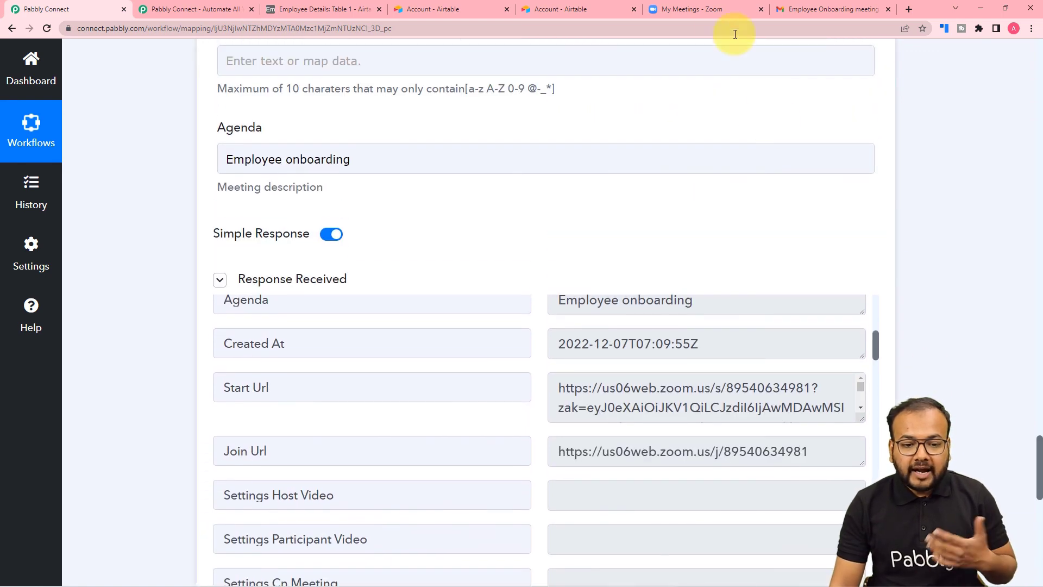
{"action": "left_click", "coordinate": [463, 3]}
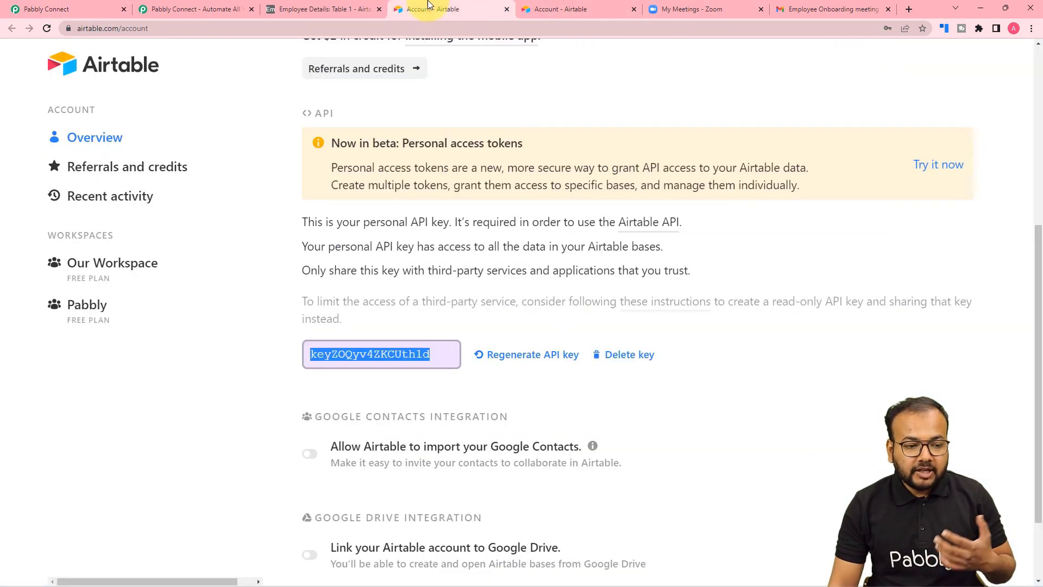
{"action": "left_click", "coordinate": [349, 5]}
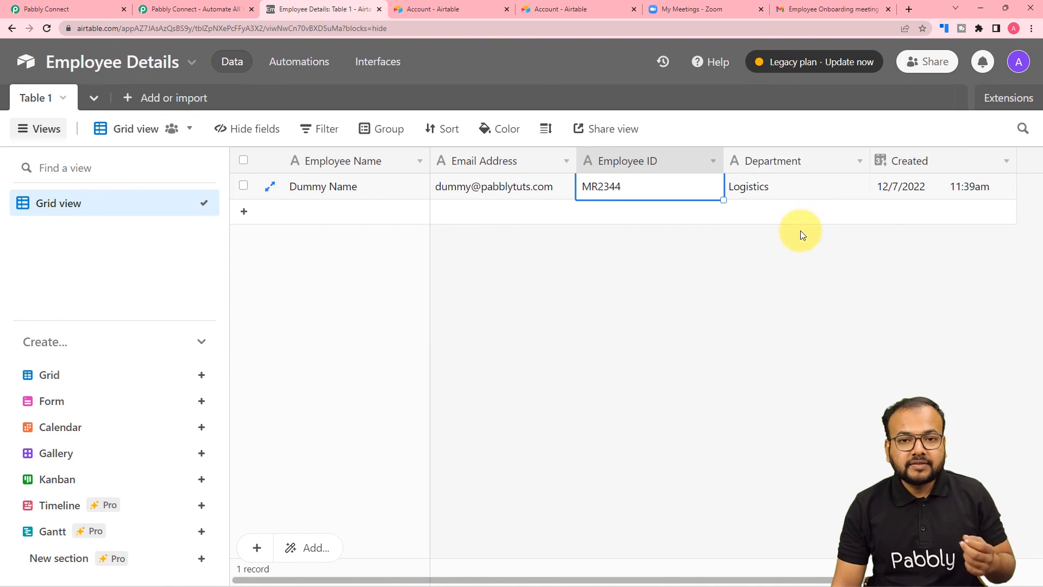
{"action": "left_click", "coordinate": [826, 12]}
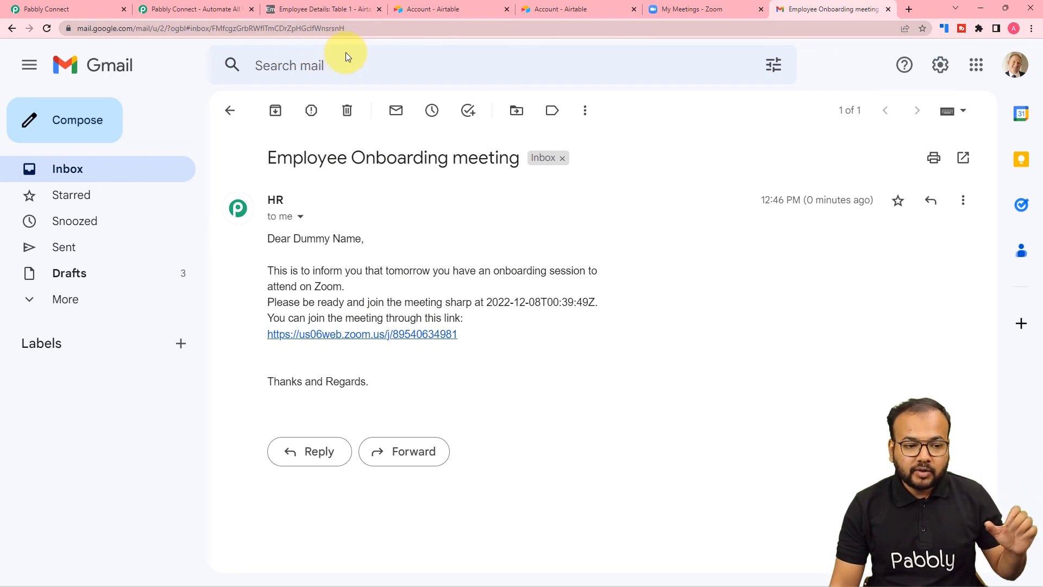
Step: Return to the Pabbly Connect workflow and collapse the Zoom Create a Meeting and Date/Time Formatter steps
{"action": "left_click", "coordinate": [109, 9]}
{"action": "scroll", "coordinate": [256, 198], "scroll_direction": "up", "scroll_amount": 7}
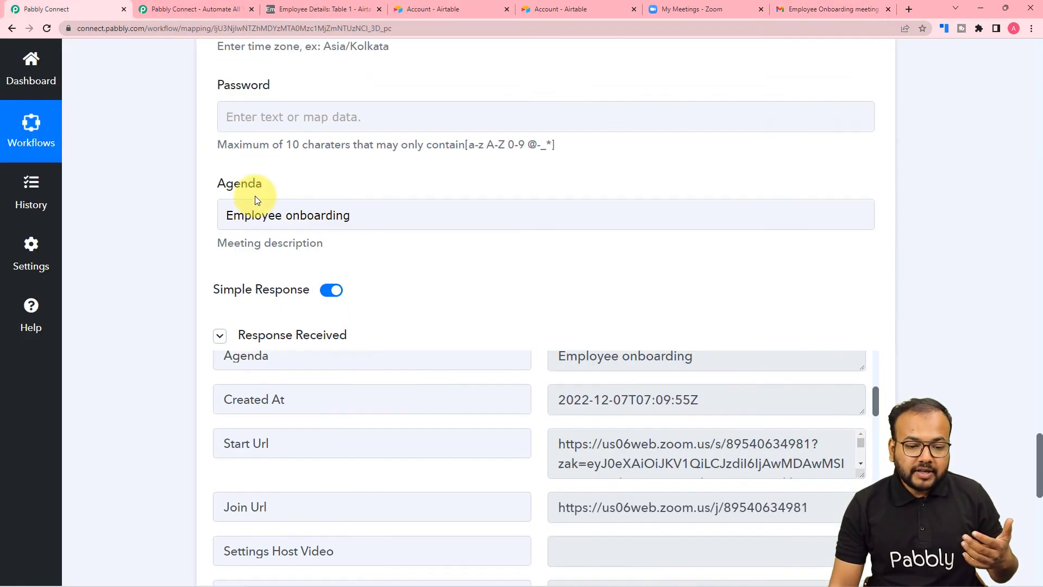
{"action": "scroll", "coordinate": [257, 195], "scroll_direction": "up", "scroll_amount": 10}
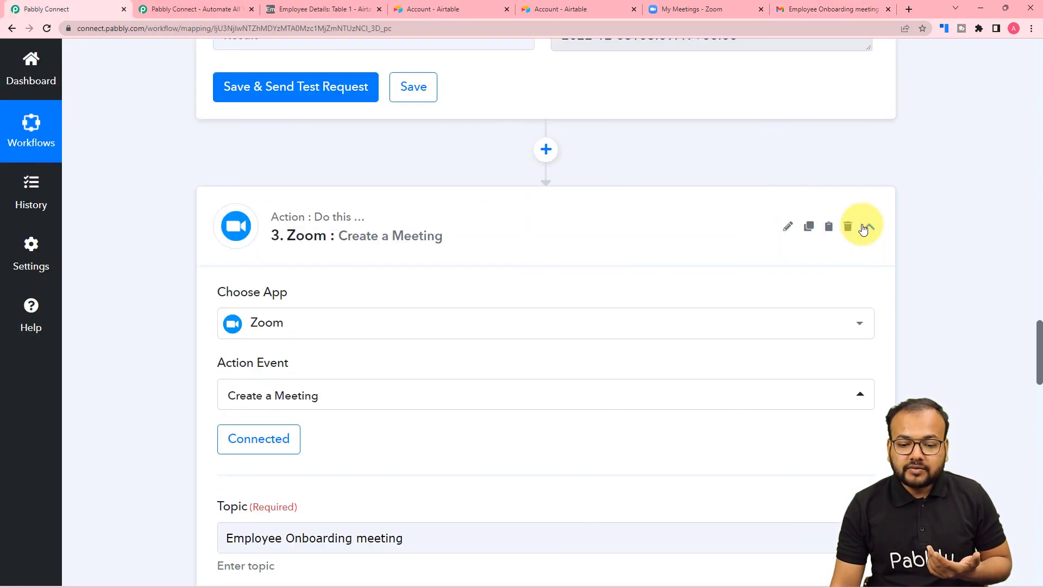
{"action": "left_click", "coordinate": [871, 228]}
{"action": "scroll", "coordinate": [934, 315], "scroll_direction": "up", "scroll_amount": 10}
{"action": "scroll", "coordinate": [933, 315], "scroll_direction": "up", "scroll_amount": 6}
{"action": "scroll", "coordinate": [927, 312], "scroll_direction": "up", "scroll_amount": 5}
{"action": "left_click", "coordinate": [868, 257]}
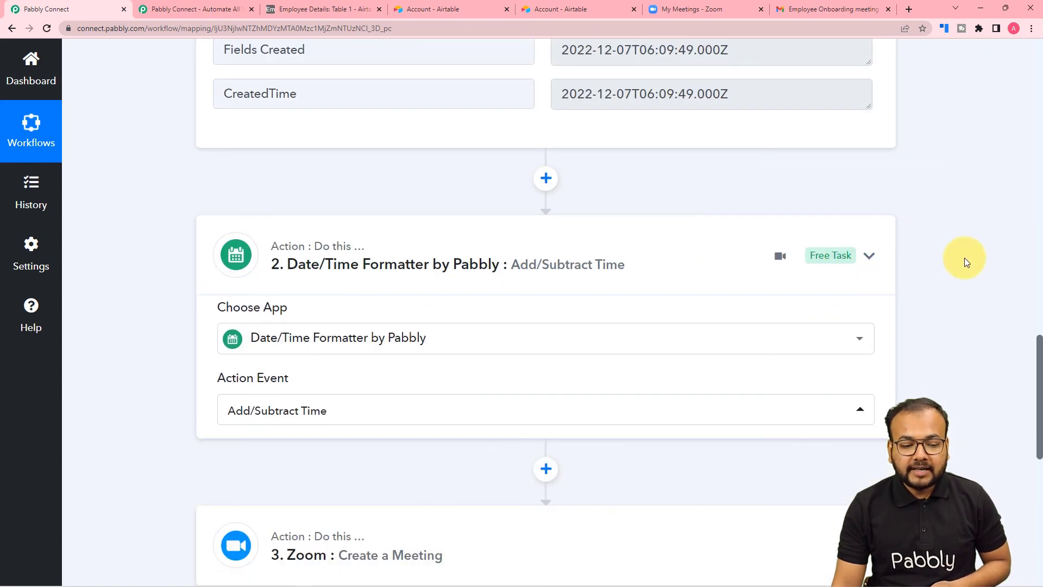
{"action": "scroll", "coordinate": [940, 269], "scroll_direction": "up", "scroll_amount": 12}
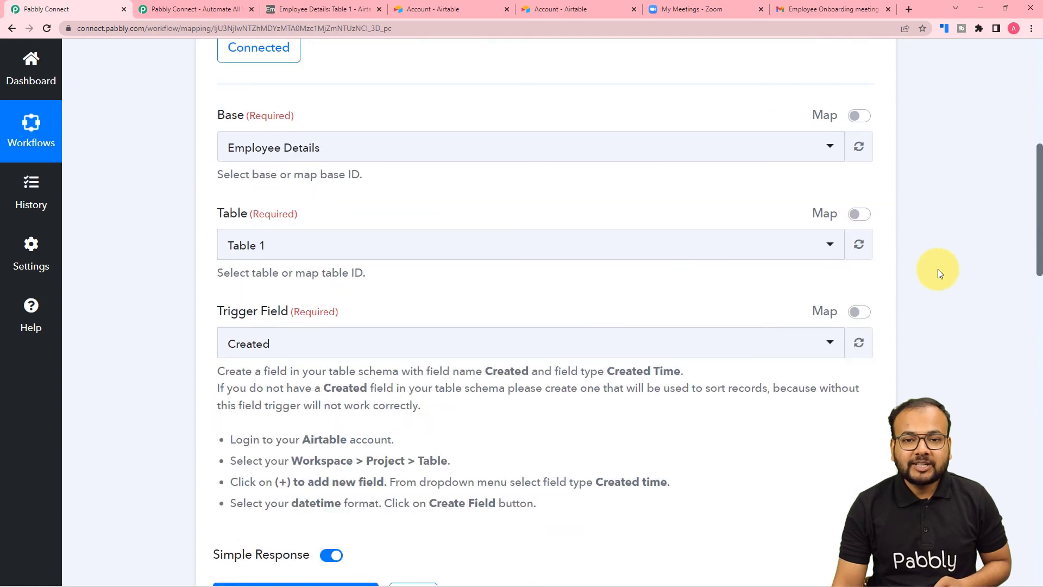